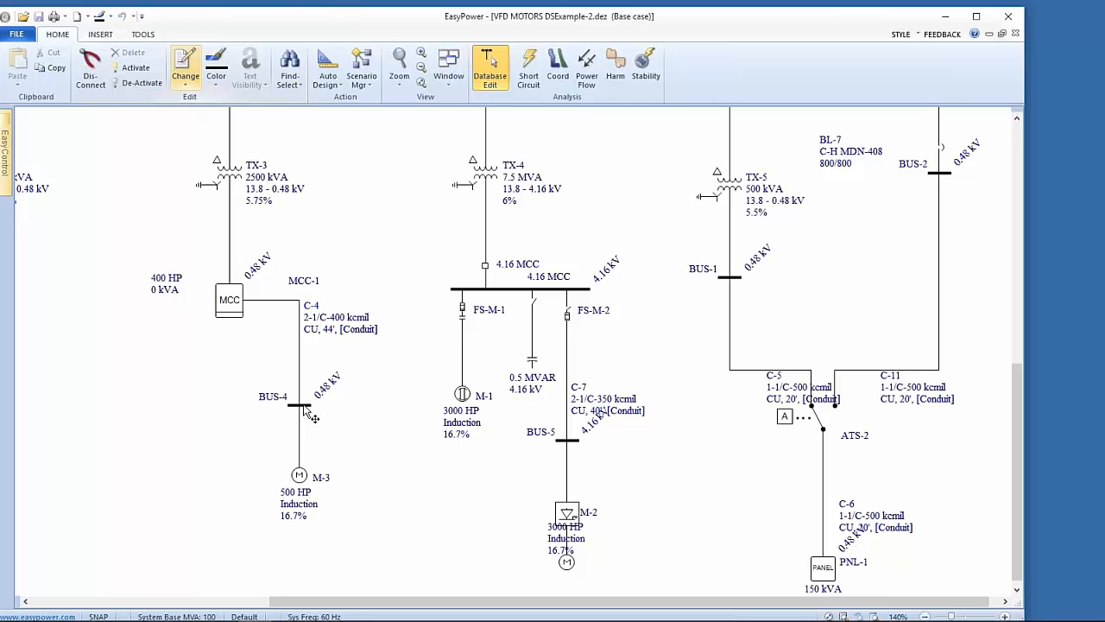
# - Lengthen BUS-4 to the right and connect a new motor to it beside motor M-3
pyautogui.moveTo(304, 411); pyautogui.dragTo(380, 405)
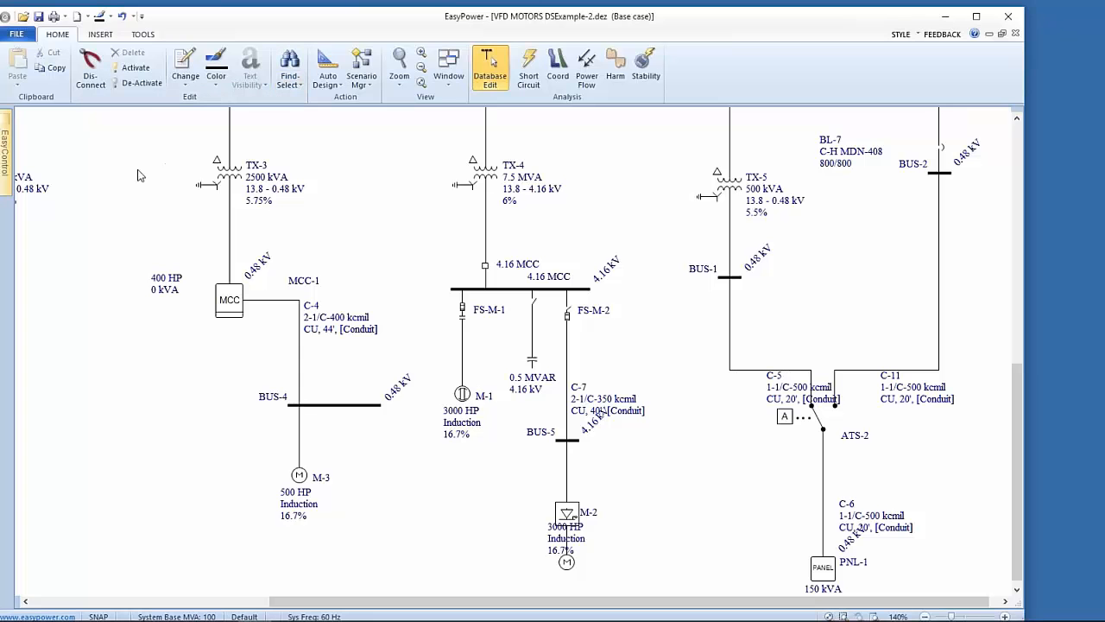
pyautogui.moveTo(140, 161); pyautogui.dragTo(291, 128)
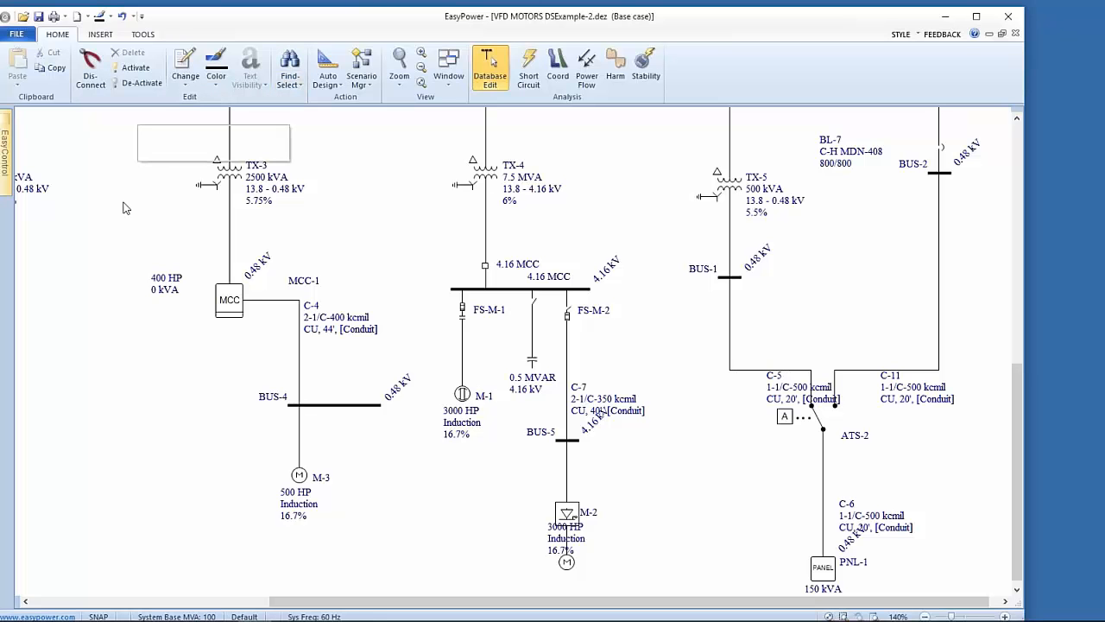
pyautogui.rightClick(242, 165)
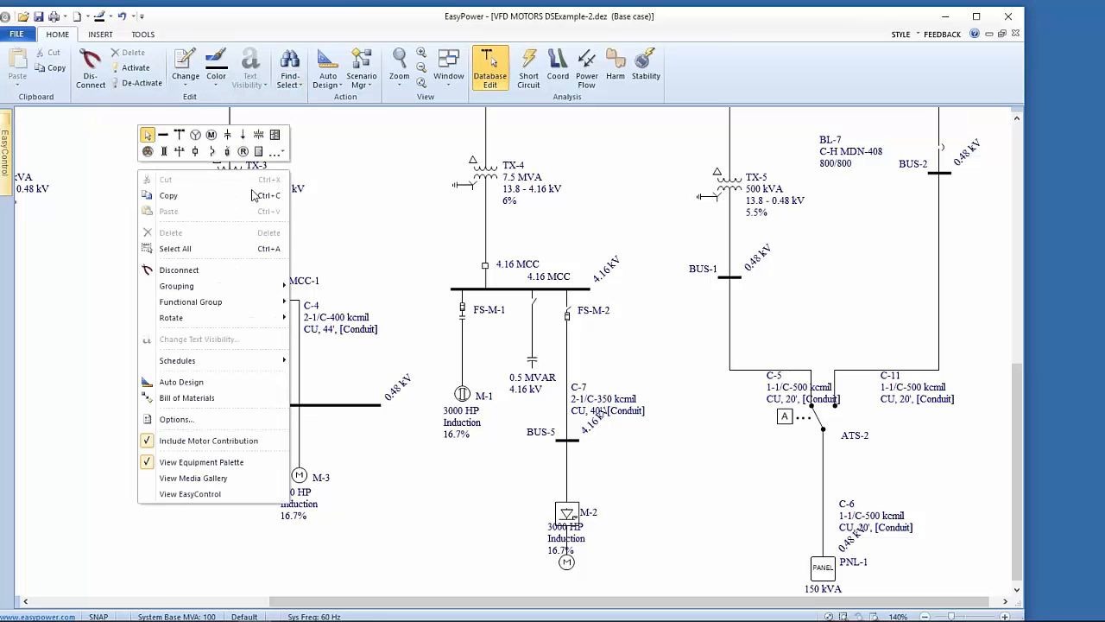
pyautogui.click(211, 135)
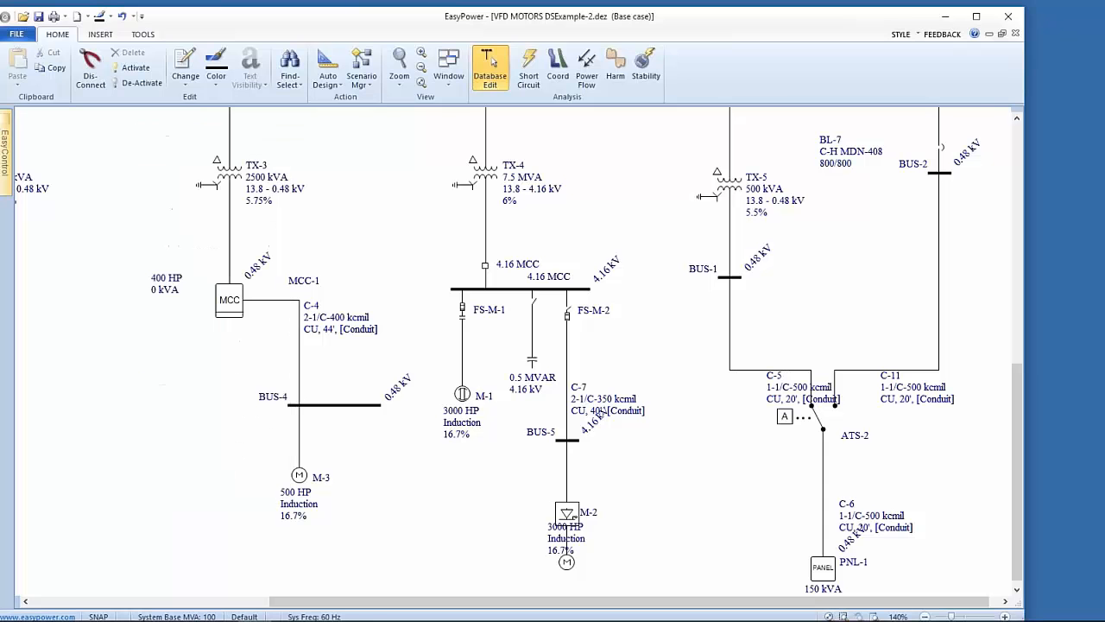
pyautogui.click(362, 407)
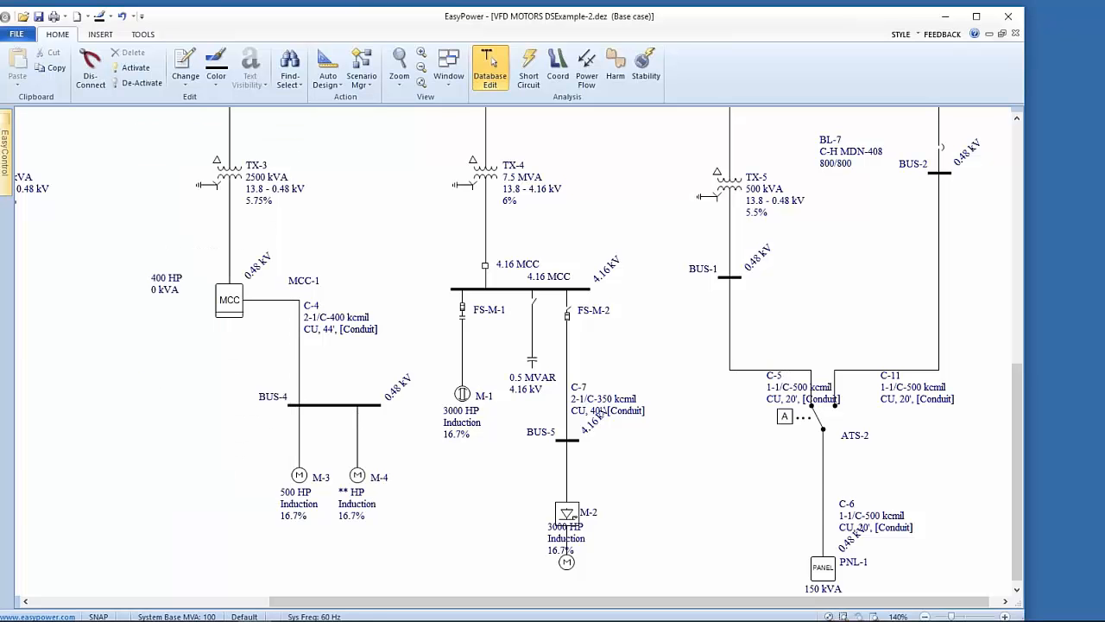
# - Set the new BUS-4 motor to 200 HP and enable its adjustable frequency drive
pyautogui.click(357, 436)
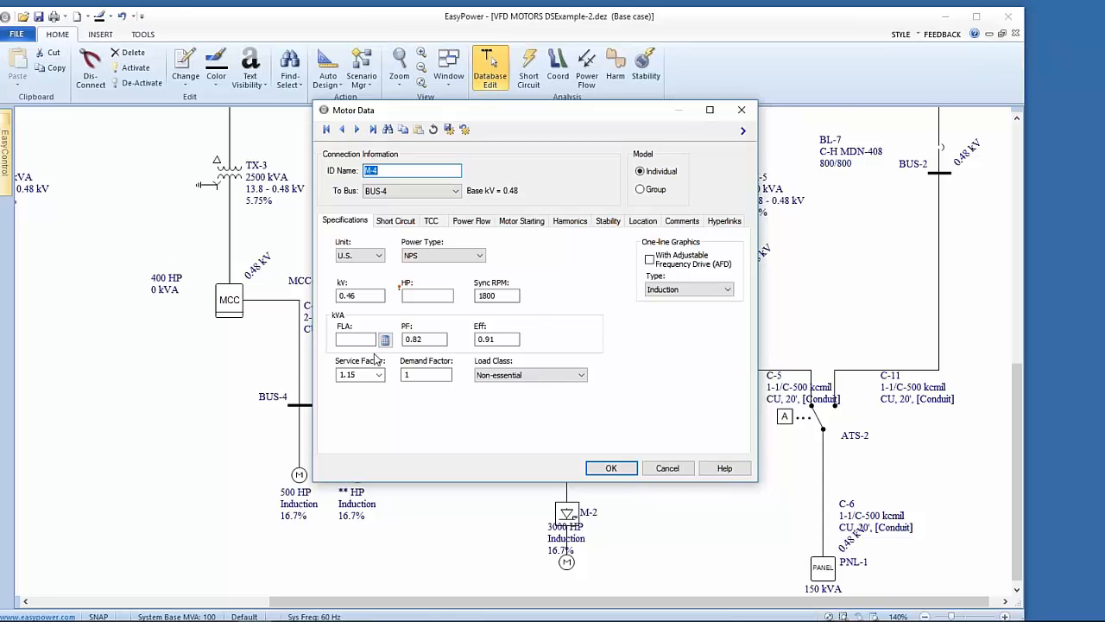
pyautogui.click(416, 296)
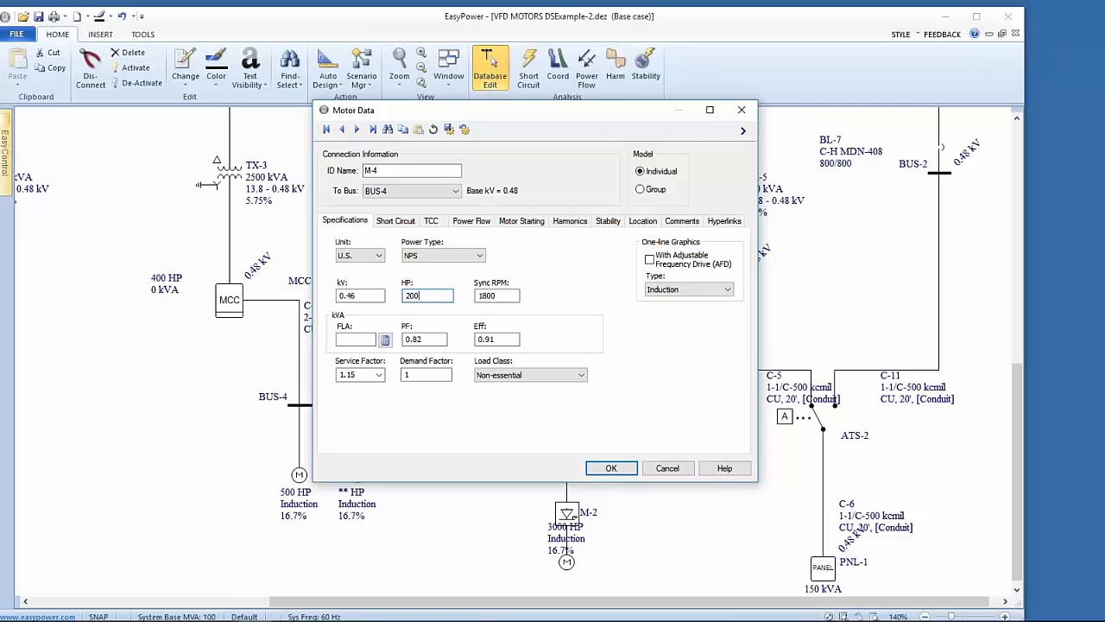
pyautogui.click(648, 260)
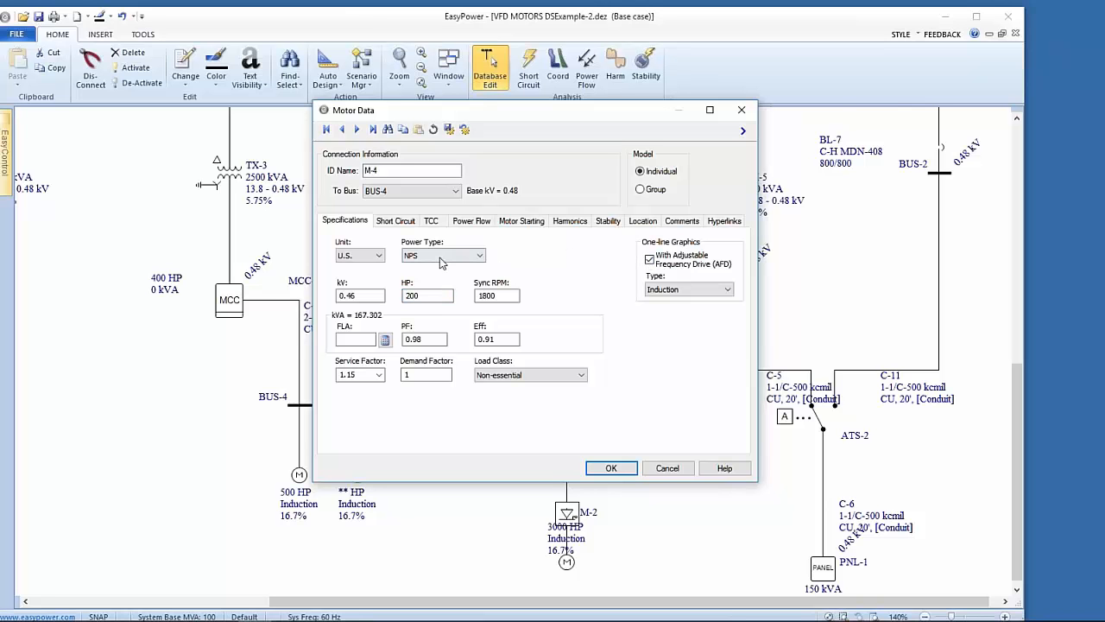
# - Calculate the new motor's short-circuit X/R ratio and its motor starting values
pyautogui.click(396, 221)
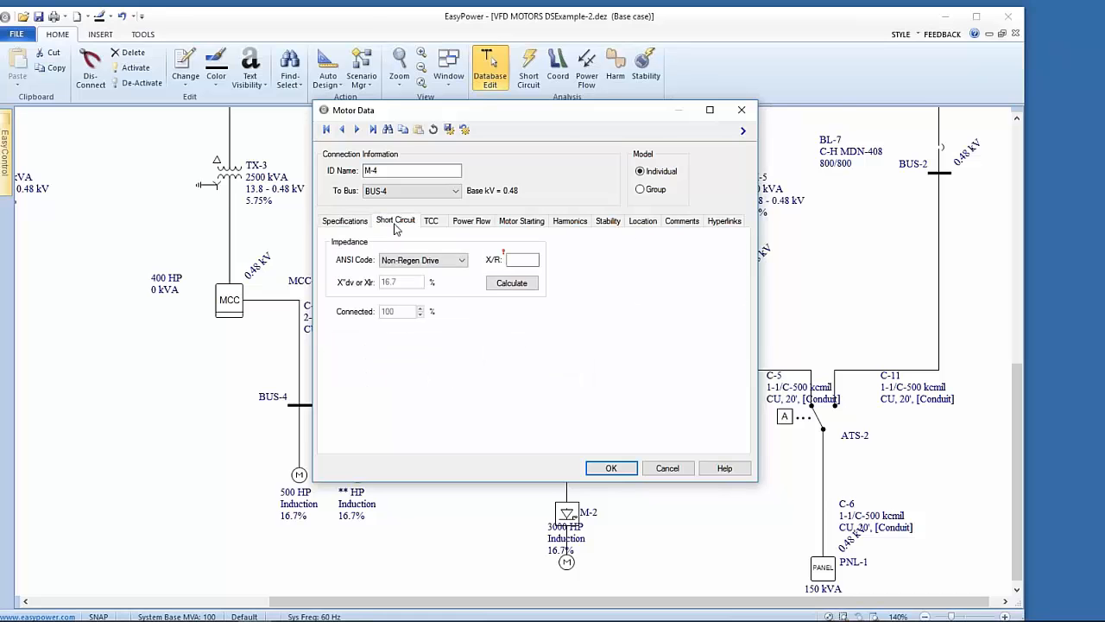
pyautogui.click(513, 291)
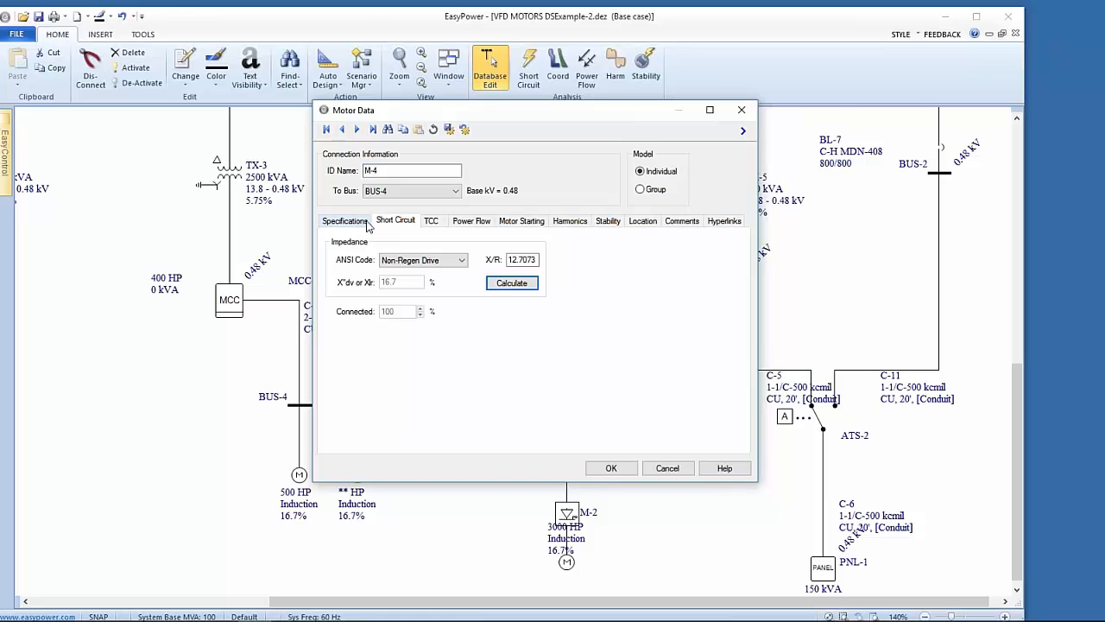
pyautogui.click(506, 227)
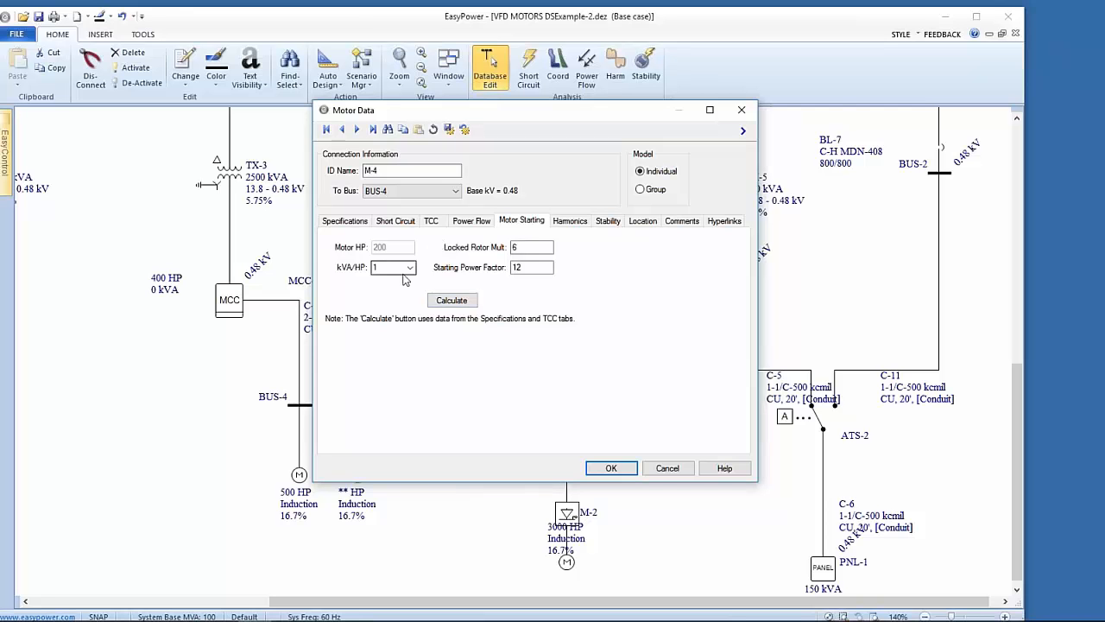
pyautogui.click(451, 298)
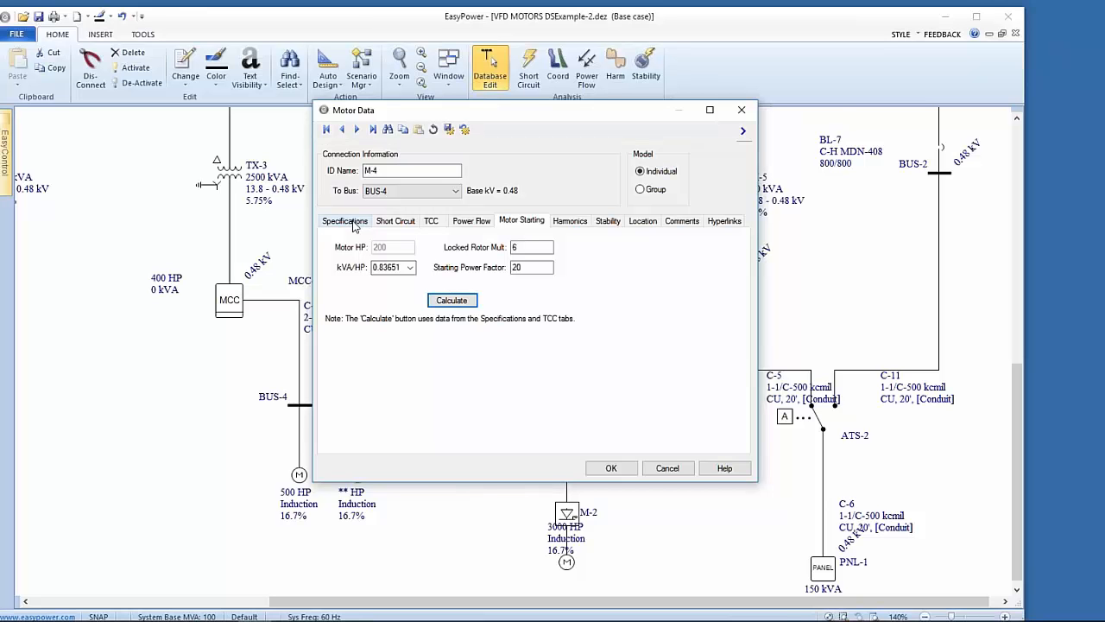
# - Check the new motor's harmonic data, and toggle its adjustable frequency drive off and on to compare the power factor
pyautogui.click(573, 226)
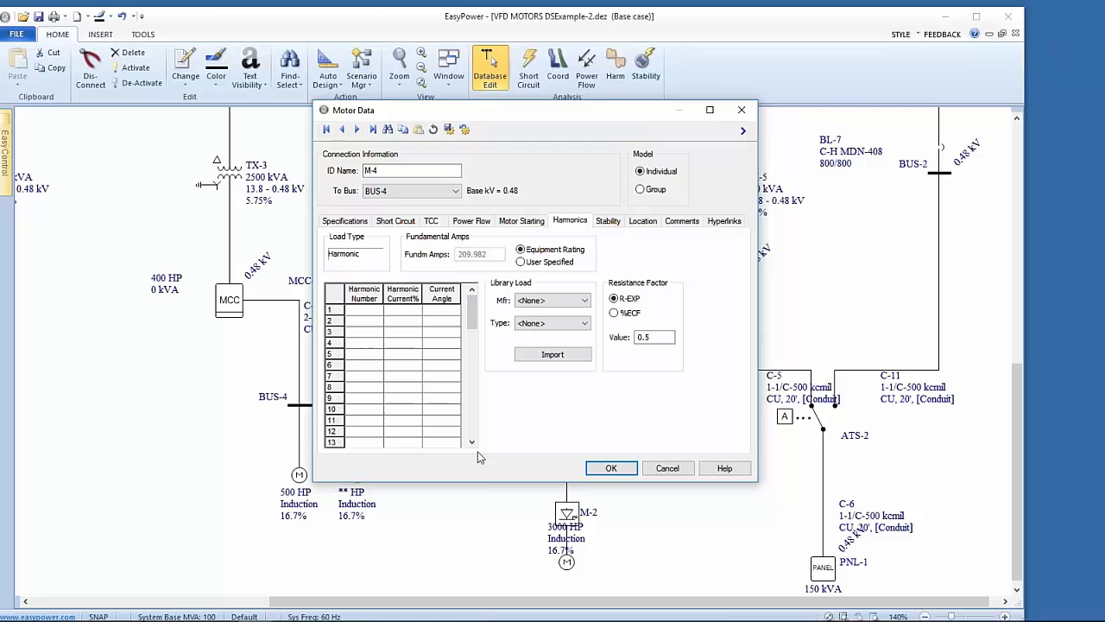
pyautogui.click(358, 222)
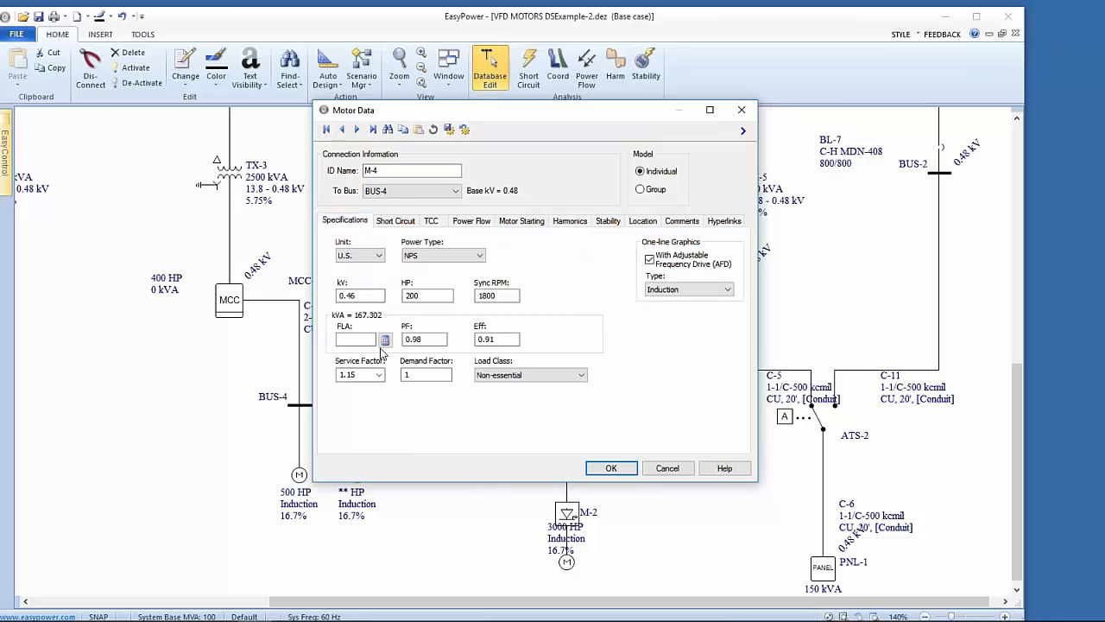
pyautogui.click(650, 260)
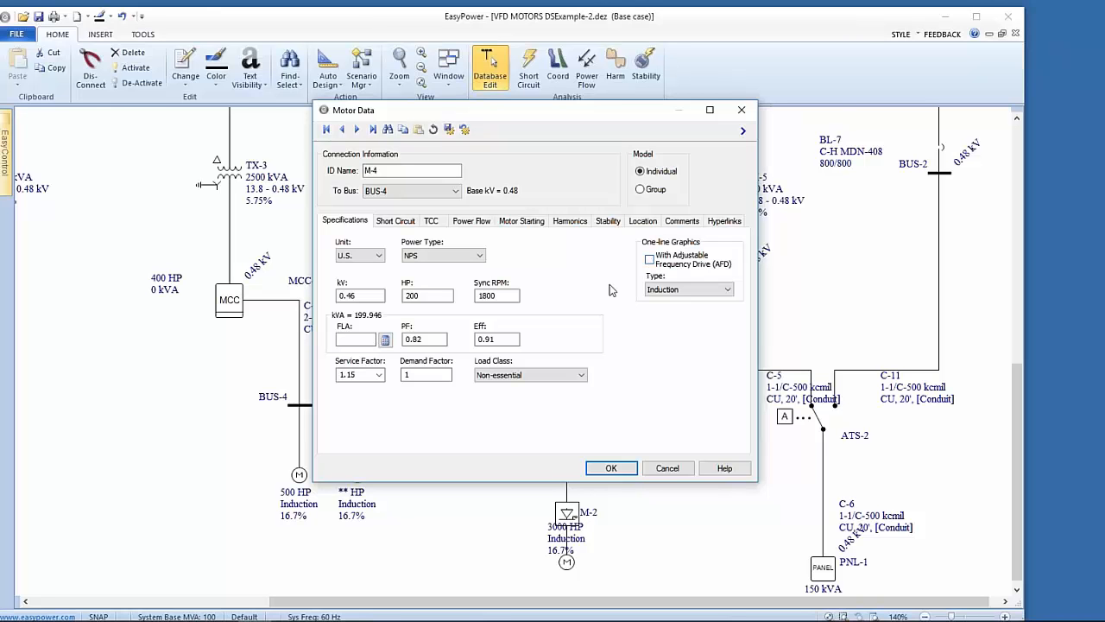
pyautogui.click(650, 262)
pyautogui.click(650, 261)
pyautogui.click(353, 341)
pyautogui.click(363, 342)
pyautogui.click(649, 260)
# - Try the Regenerative Drive ANSI code with a recalculated X/R for the new motor, and restore Non-Regen Drive
pyautogui.click(409, 221)
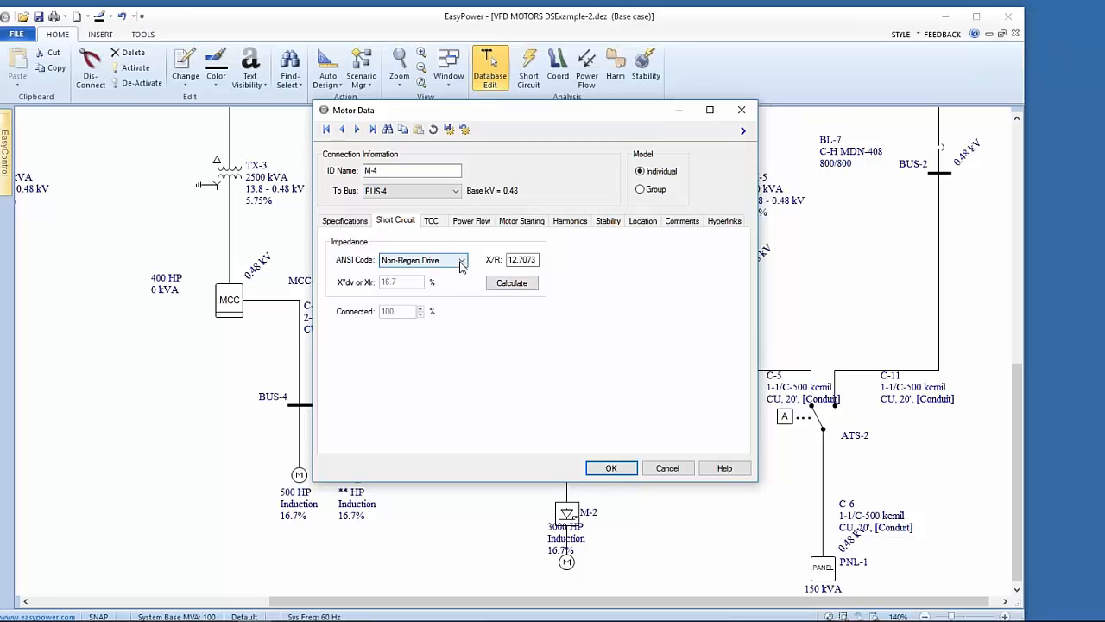
pyautogui.click(426, 262)
pyautogui.click(427, 264)
pyautogui.click(436, 263)
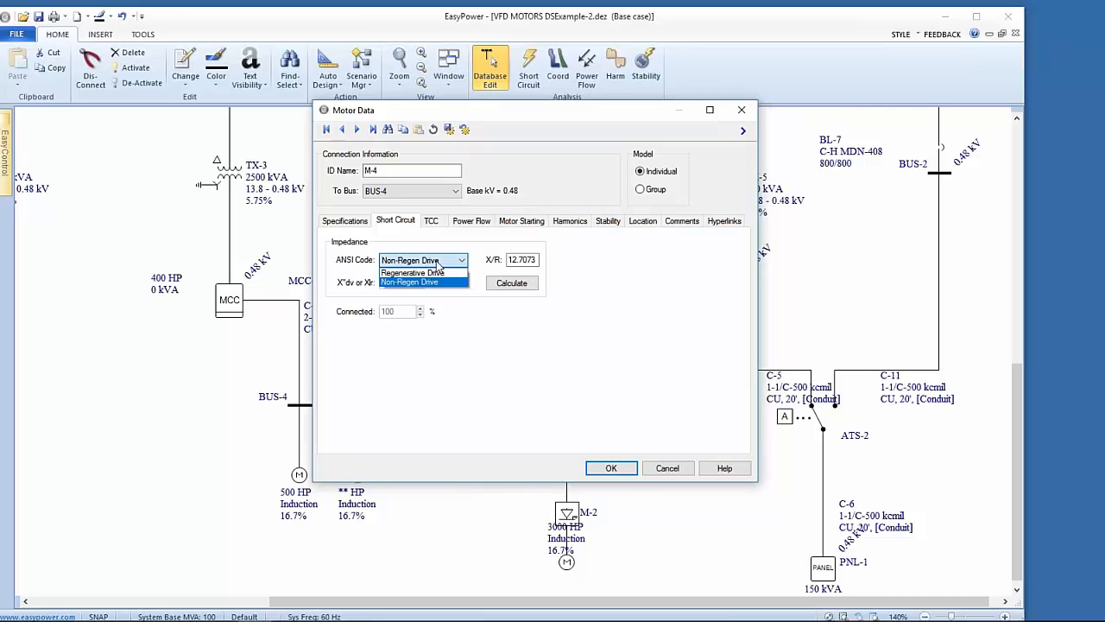
pyautogui.click(433, 272)
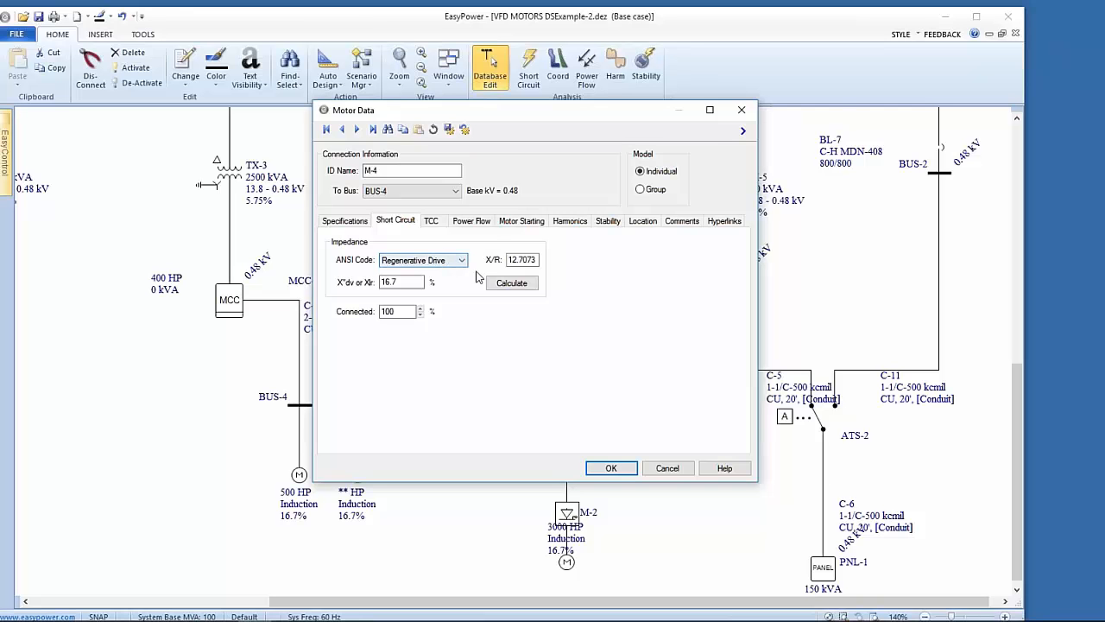
pyautogui.click(510, 284)
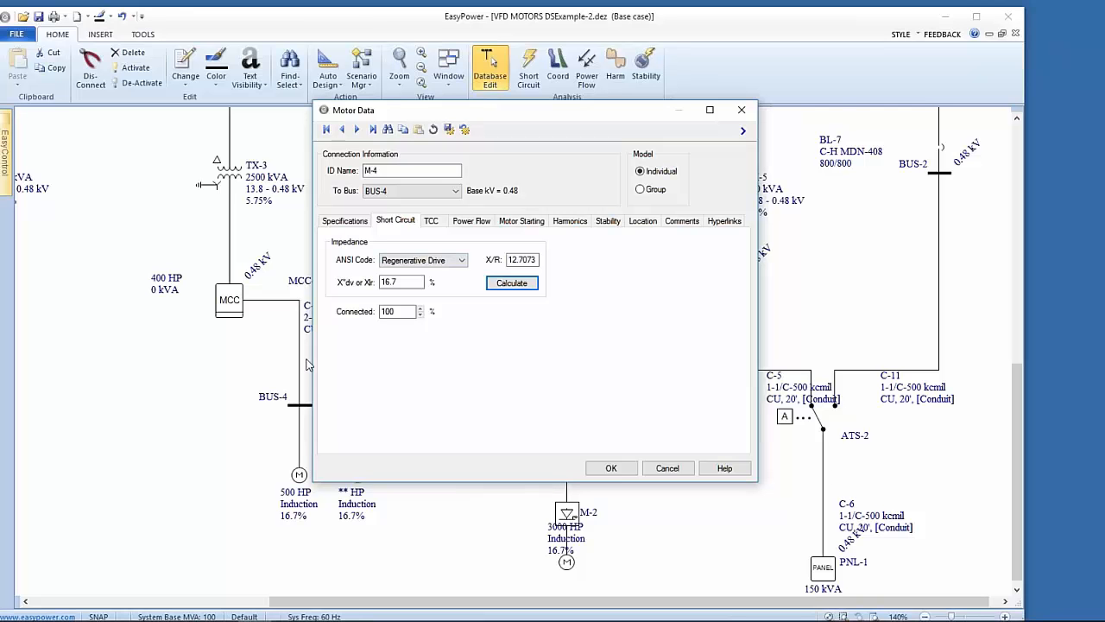
pyautogui.click(423, 260)
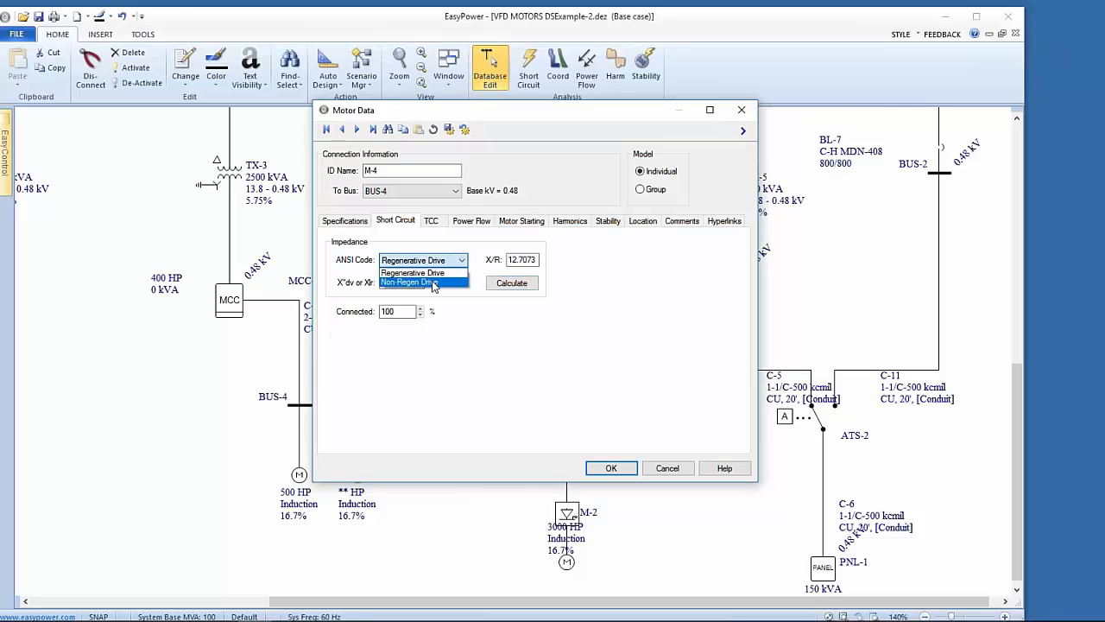
pyautogui.click(414, 288)
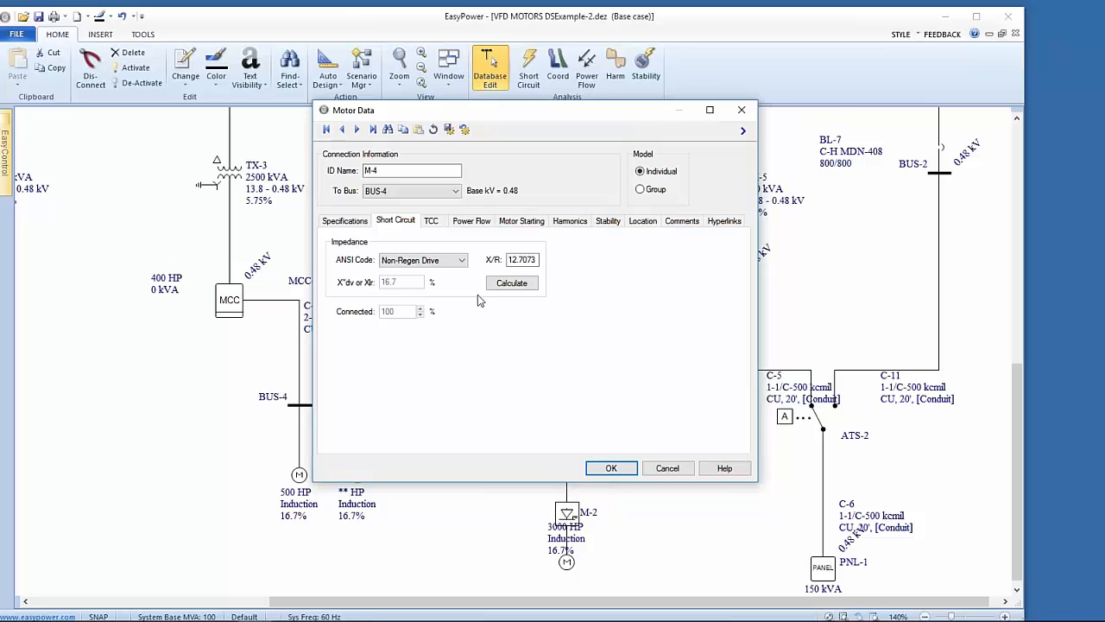
# - Review the new motor's TCC and power flow settings, and accept its data
pyautogui.click(432, 221)
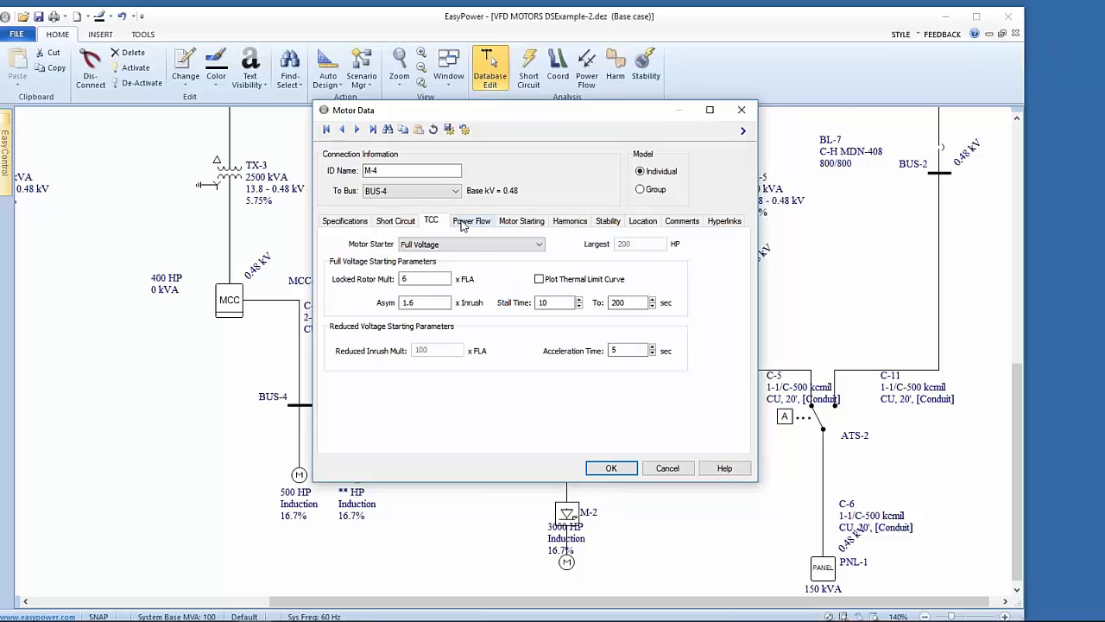
pyautogui.click(463, 223)
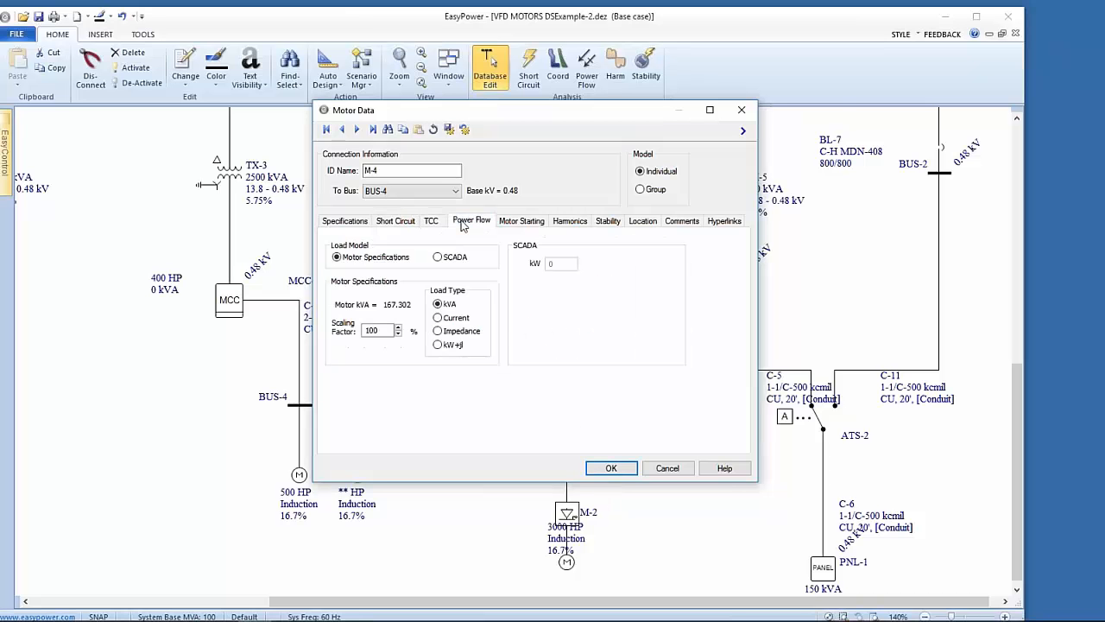
pyautogui.click(609, 470)
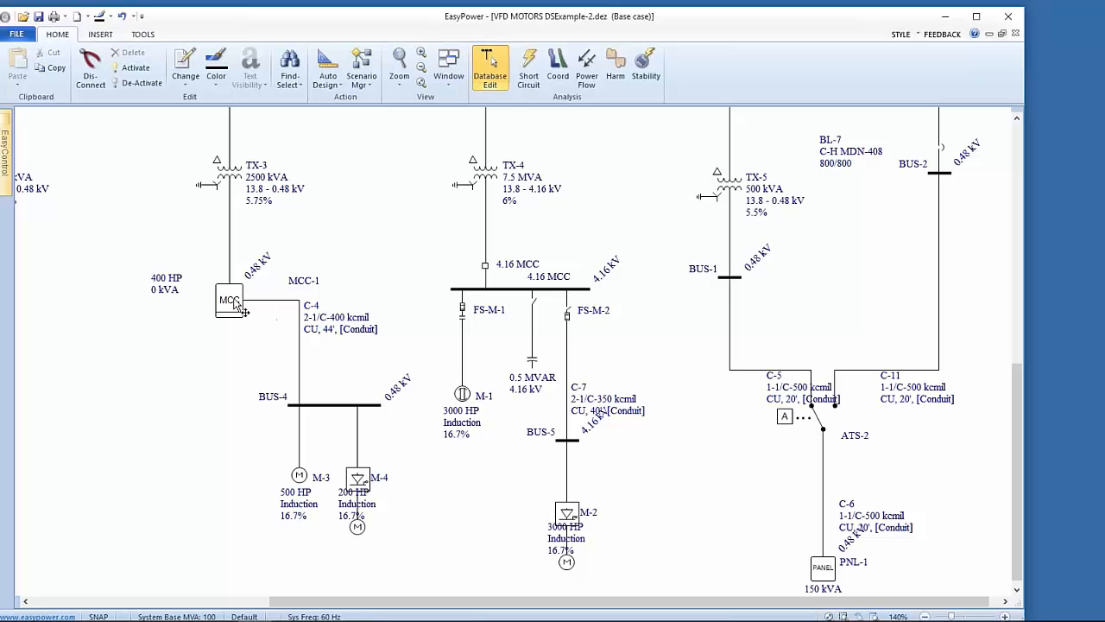
# - Open MCC-1's data, hide the media gallery, and show the MCC's load description spreadsheet
pyautogui.moveTo(236, 303)
pyautogui.click(234, 303)
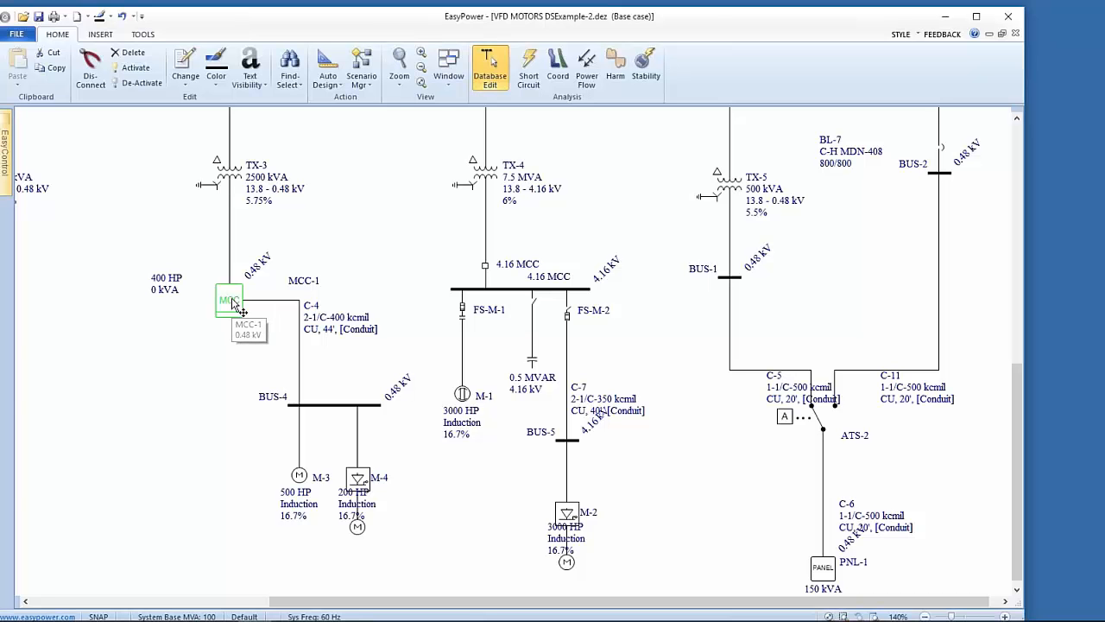
pyautogui.doubleClick(233, 303)
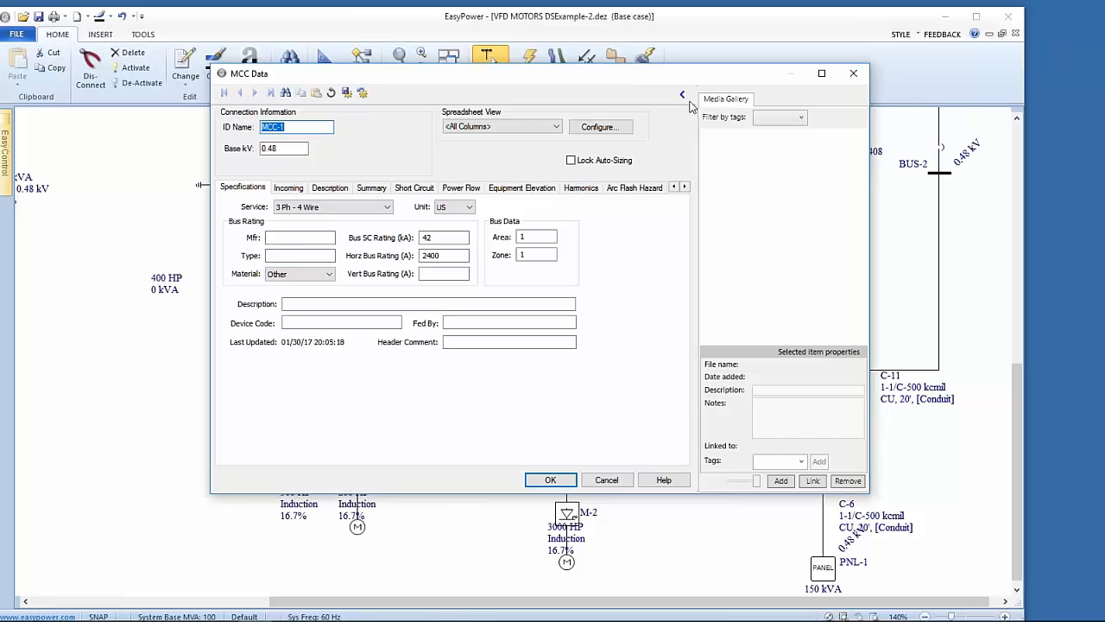
pyautogui.click(682, 95)
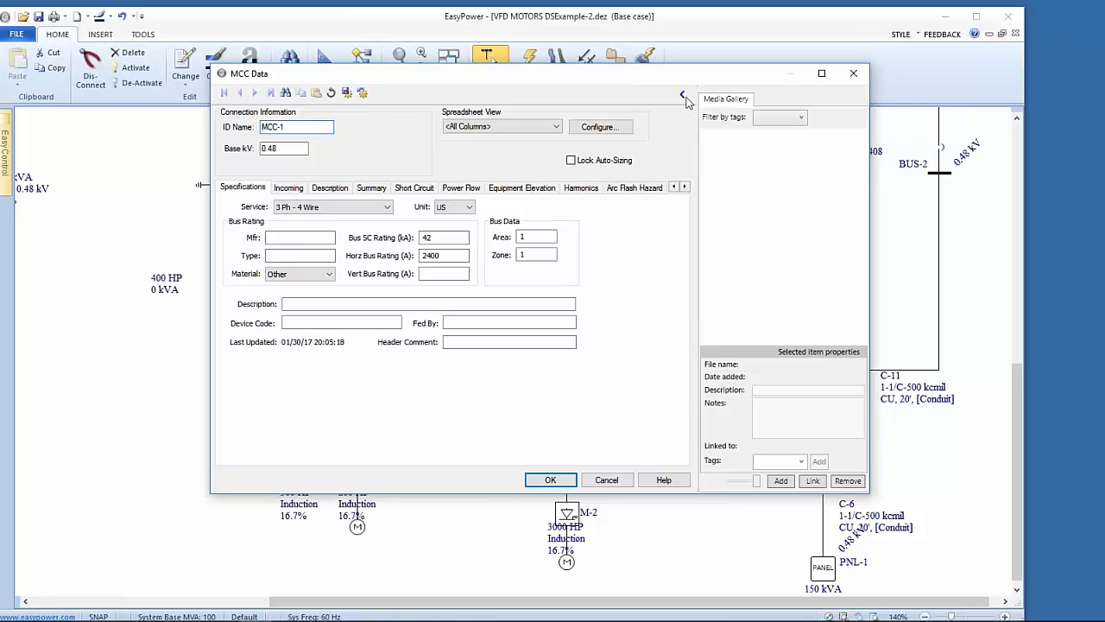
pyautogui.click(321, 192)
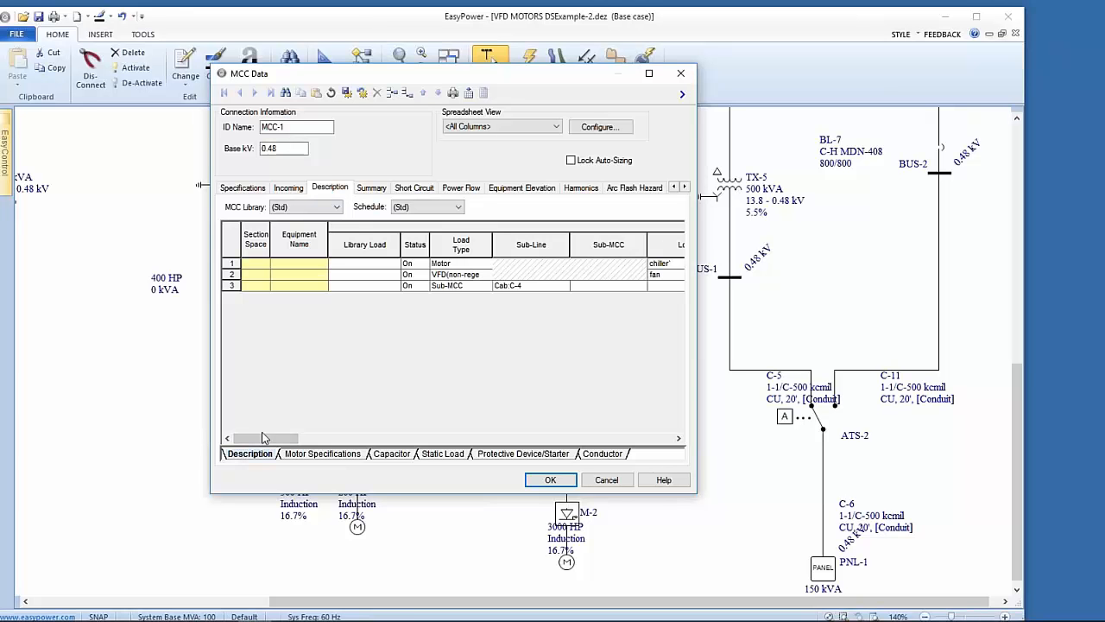
# - Browse the load types available for the first load of MCC-1, keeping the Motor type
pyautogui.click(473, 264)
pyautogui.click(485, 265)
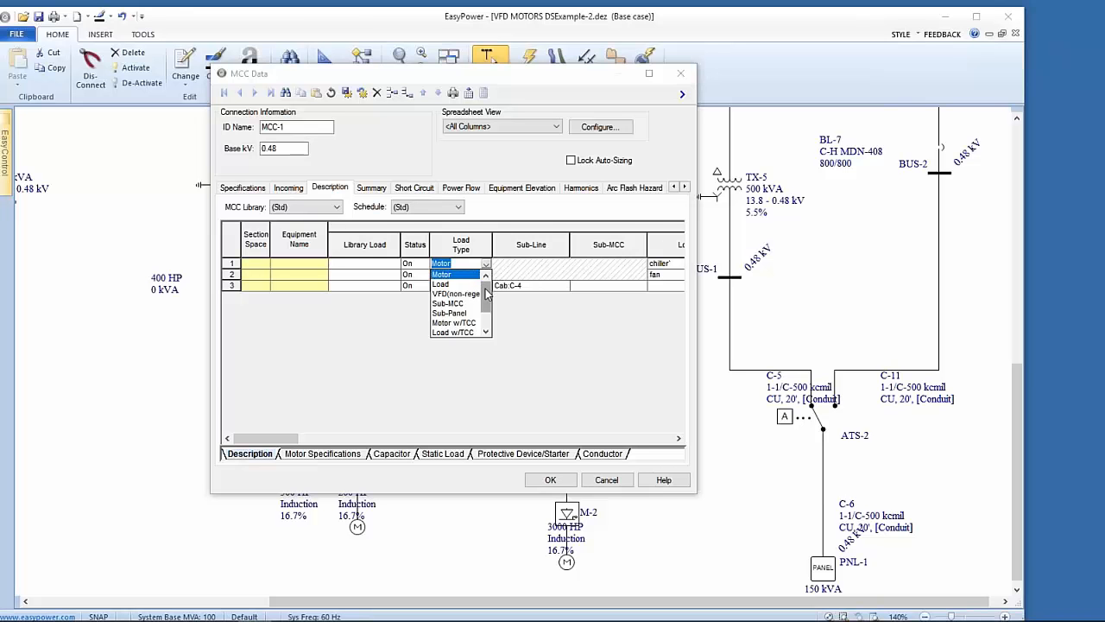
pyautogui.moveTo(486, 294); pyautogui.dragTo(488, 306)
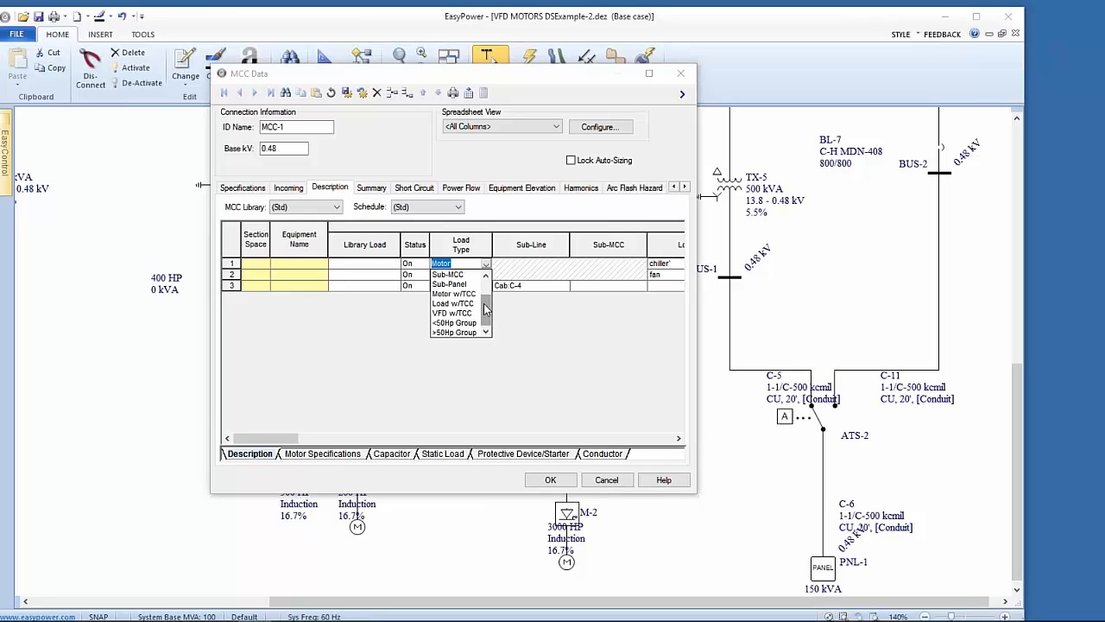
pyautogui.moveTo(485, 309); pyautogui.dragTo(486, 289)
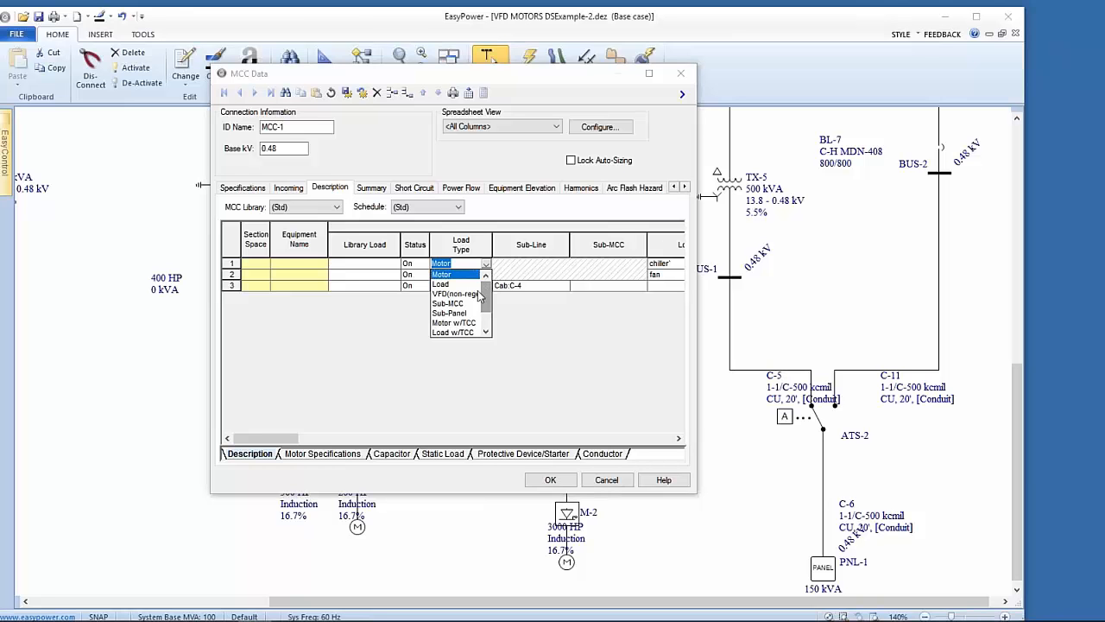
pyautogui.moveTo(486, 294); pyautogui.dragTo(495, 324)
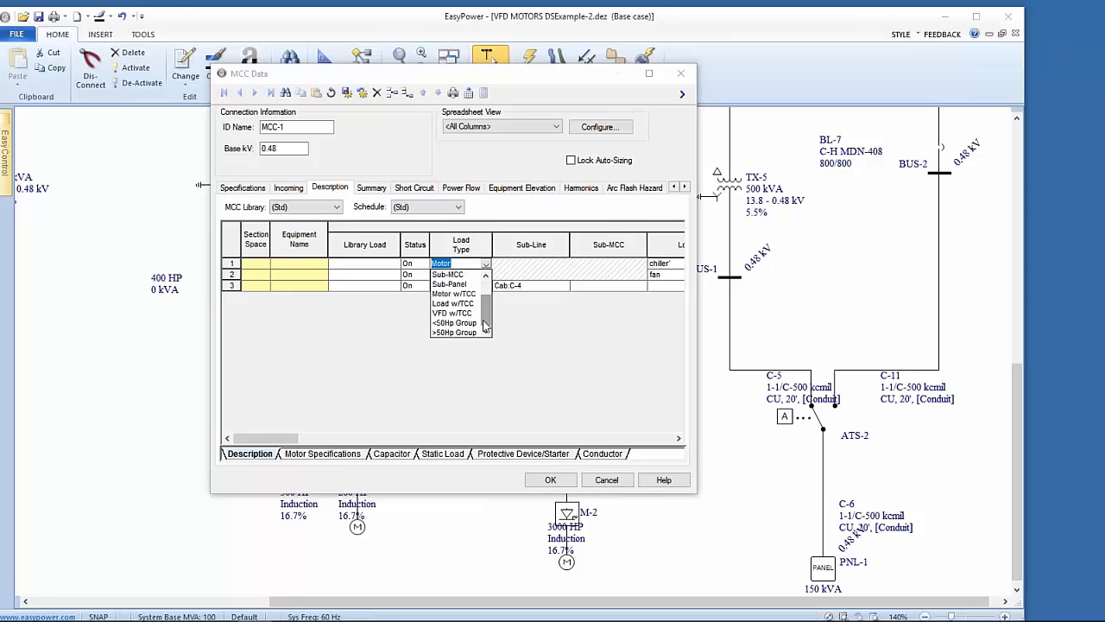
pyautogui.click(464, 249)
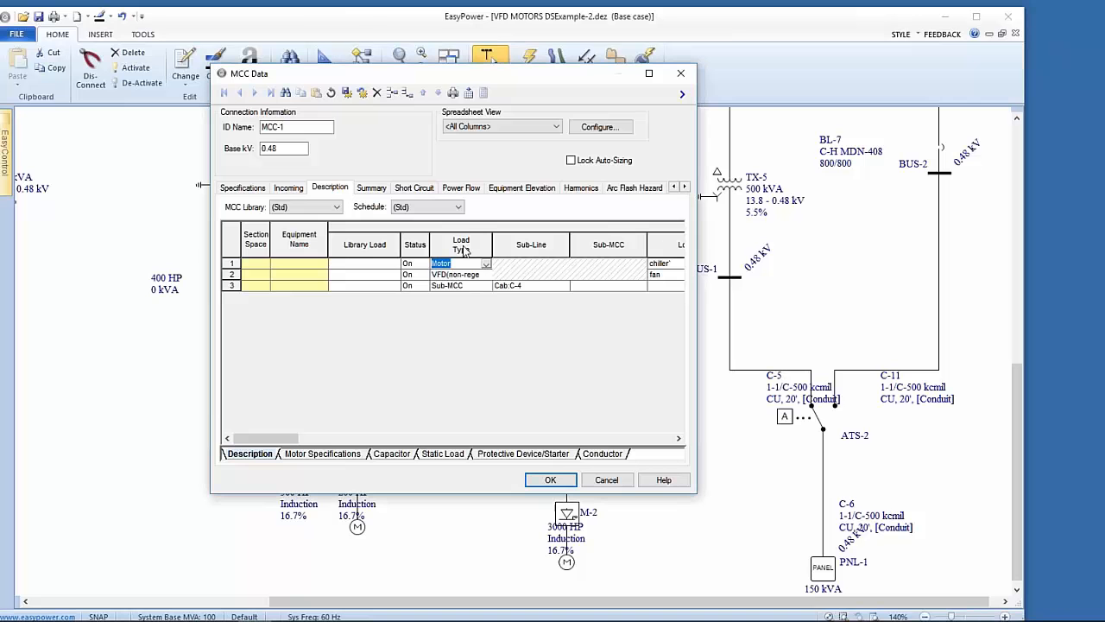
# - Review MCC-1's motor, capacitor, static load and protective device data, and accept the MCC data
pyautogui.click(345, 454)
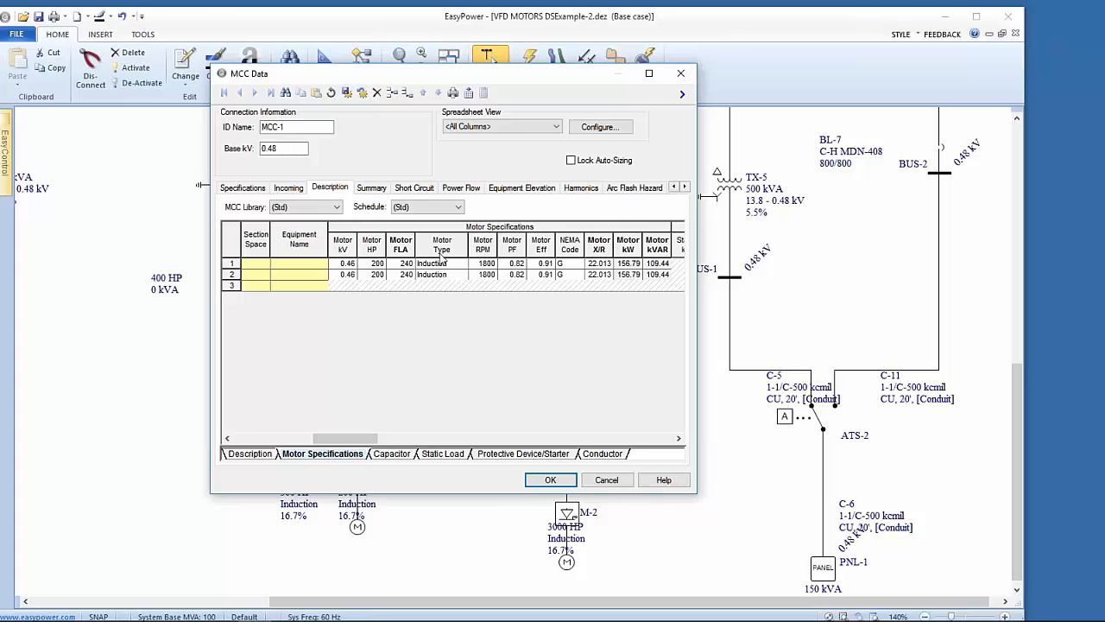
pyautogui.click(393, 454)
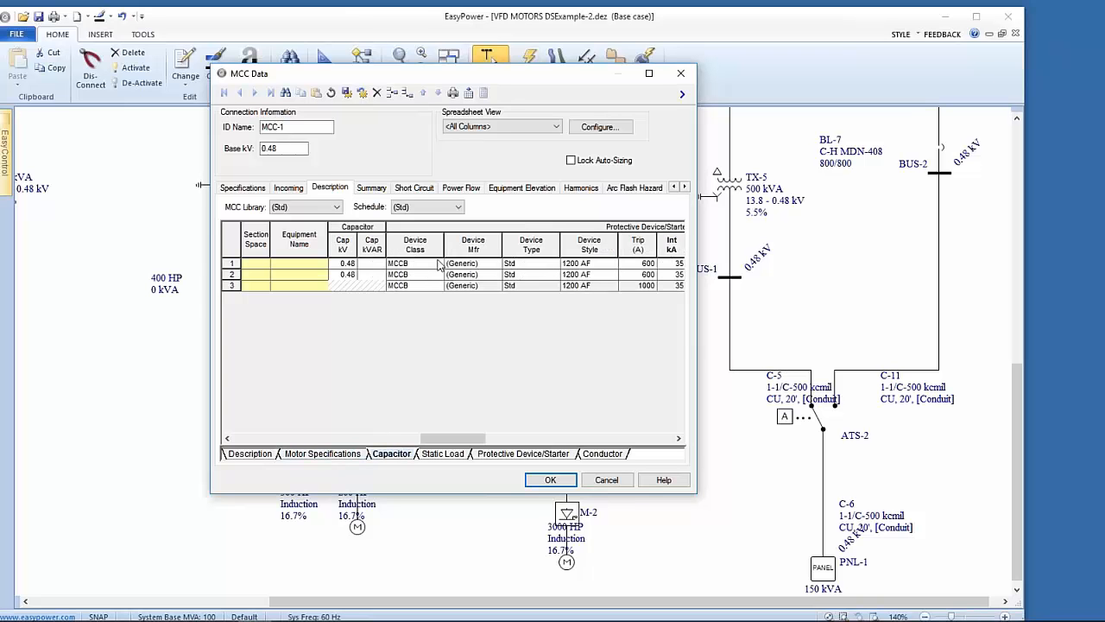
pyautogui.click(442, 453)
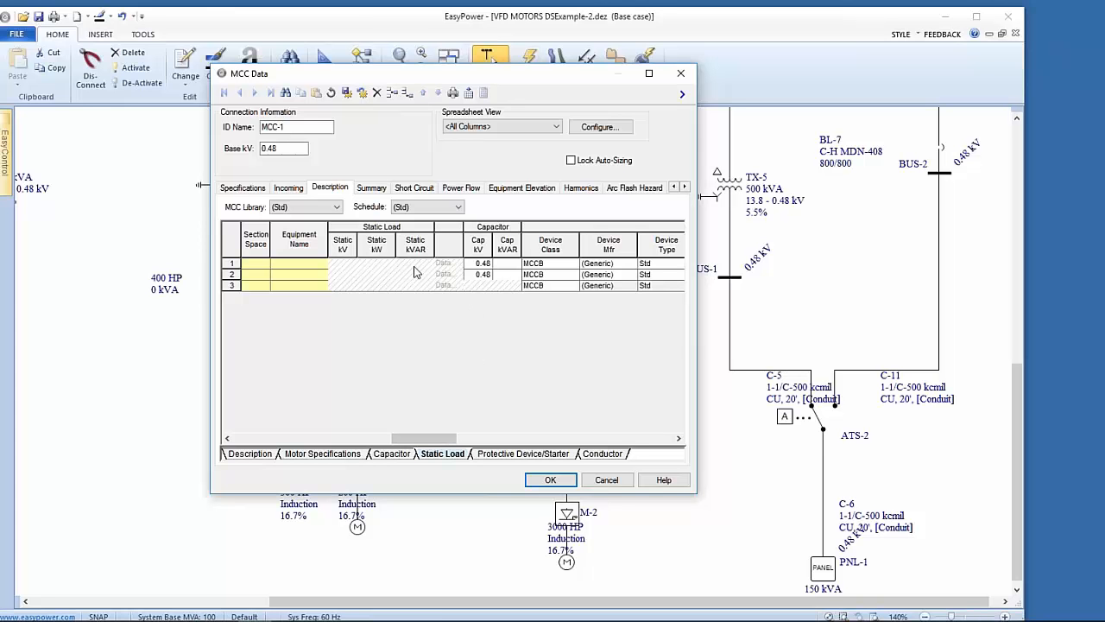
pyautogui.click(505, 455)
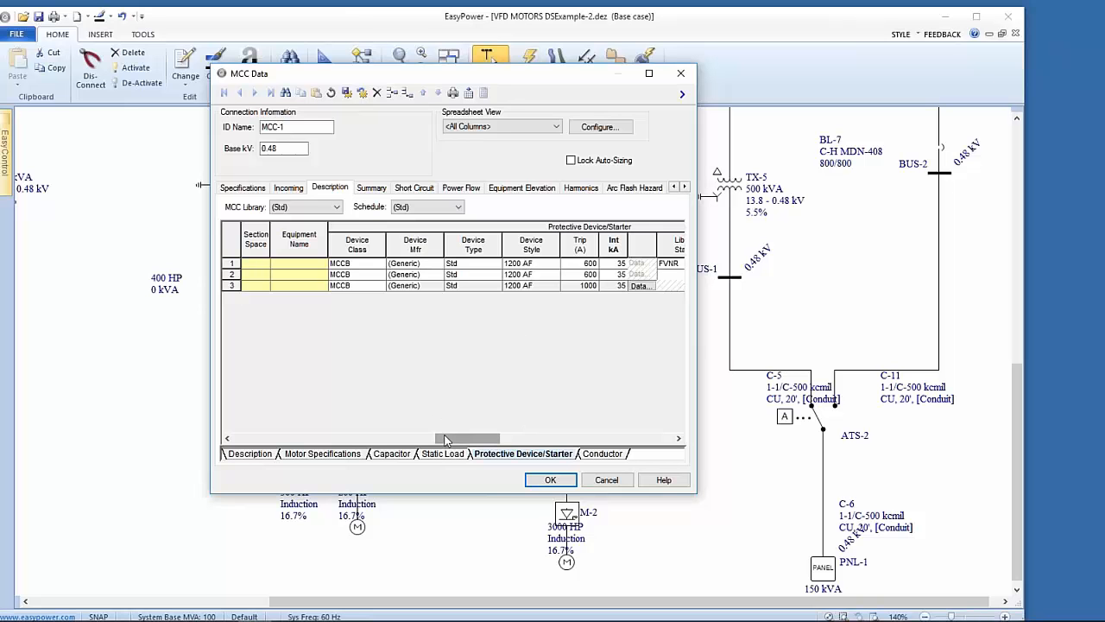
pyautogui.moveTo(445, 441); pyautogui.dragTo(246, 440)
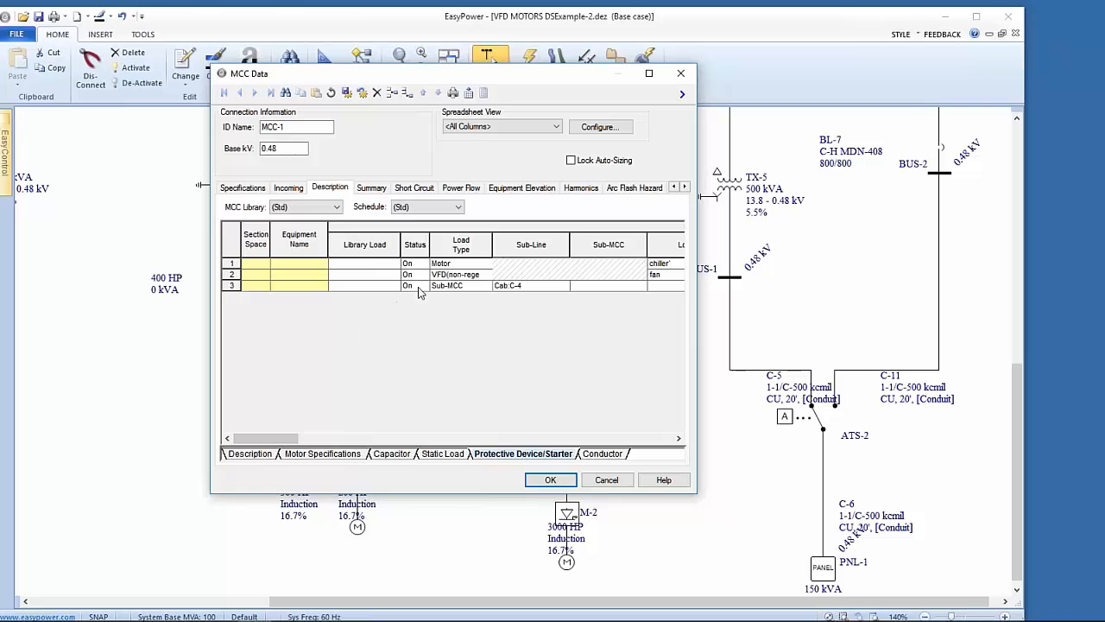
pyautogui.moveTo(465, 80); pyautogui.dragTo(670, 70)
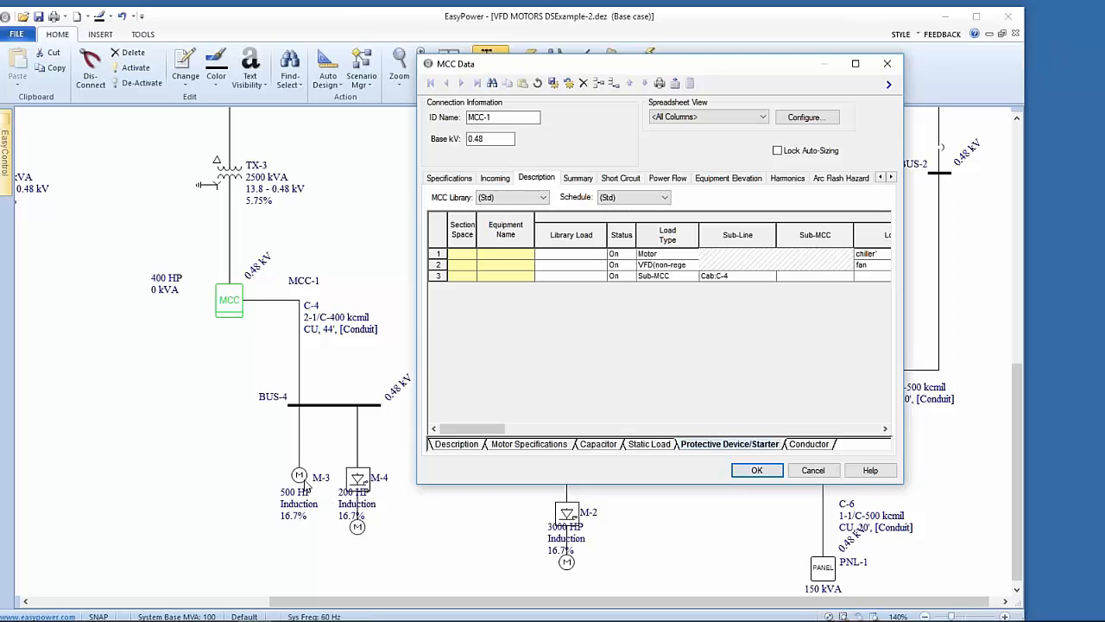
pyautogui.click(755, 470)
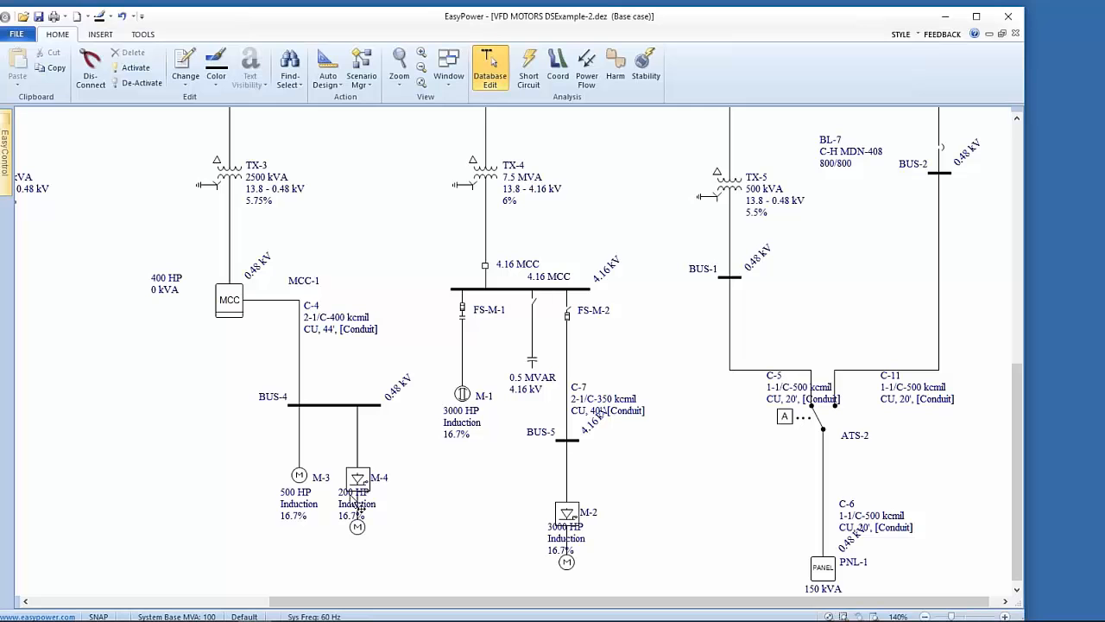
# - Delete the 500 HP motor M-3 from BUS-4
pyautogui.click(298, 476)
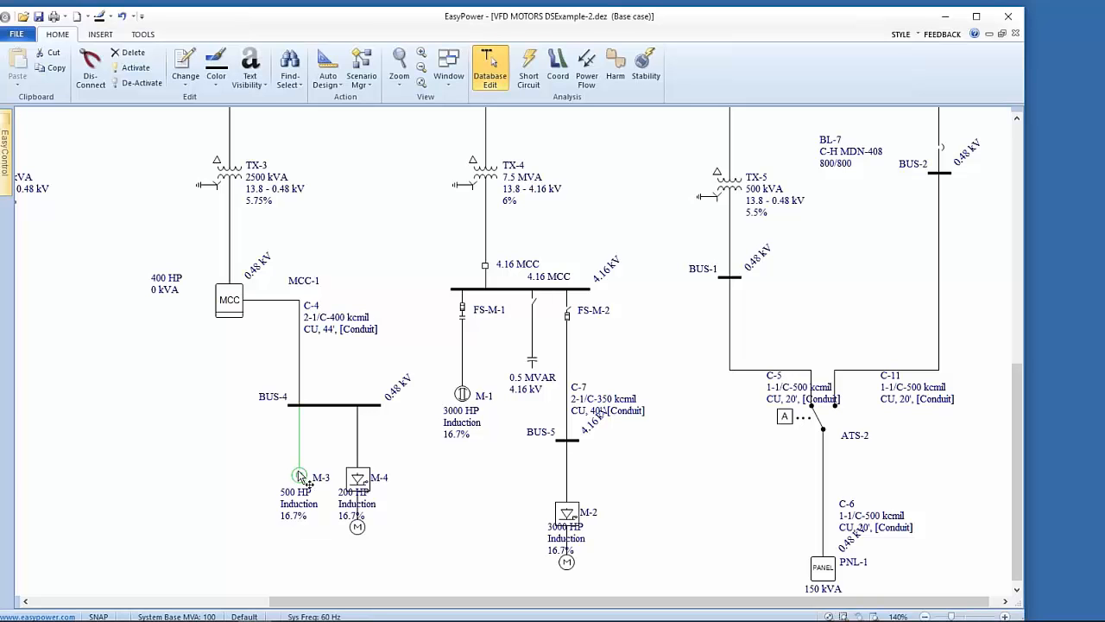
pyautogui.press('Delete')
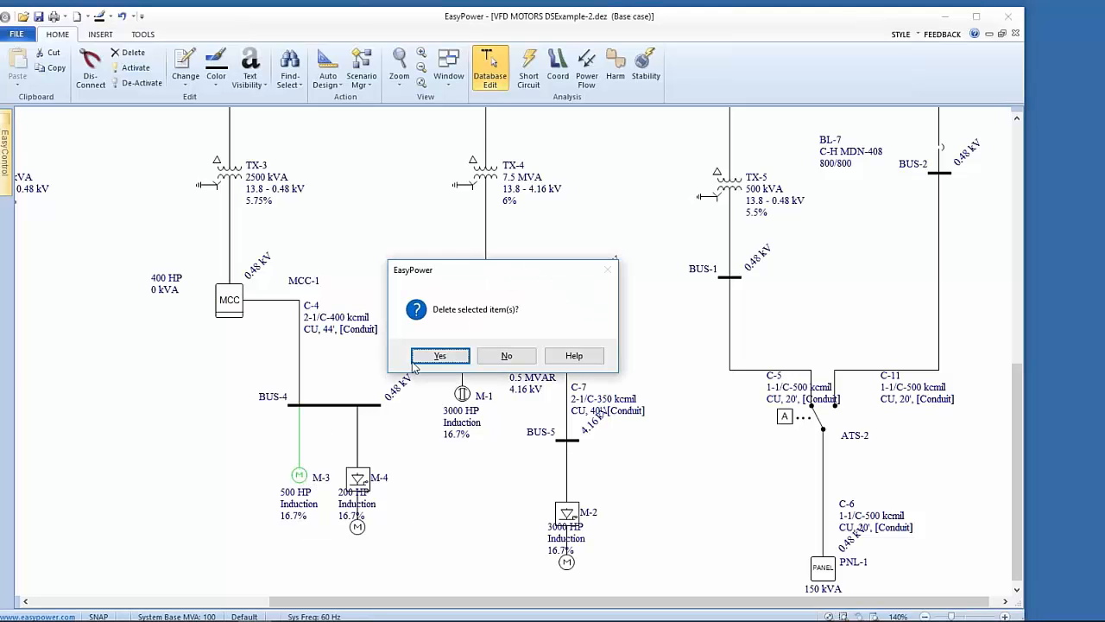
pyautogui.click(415, 358)
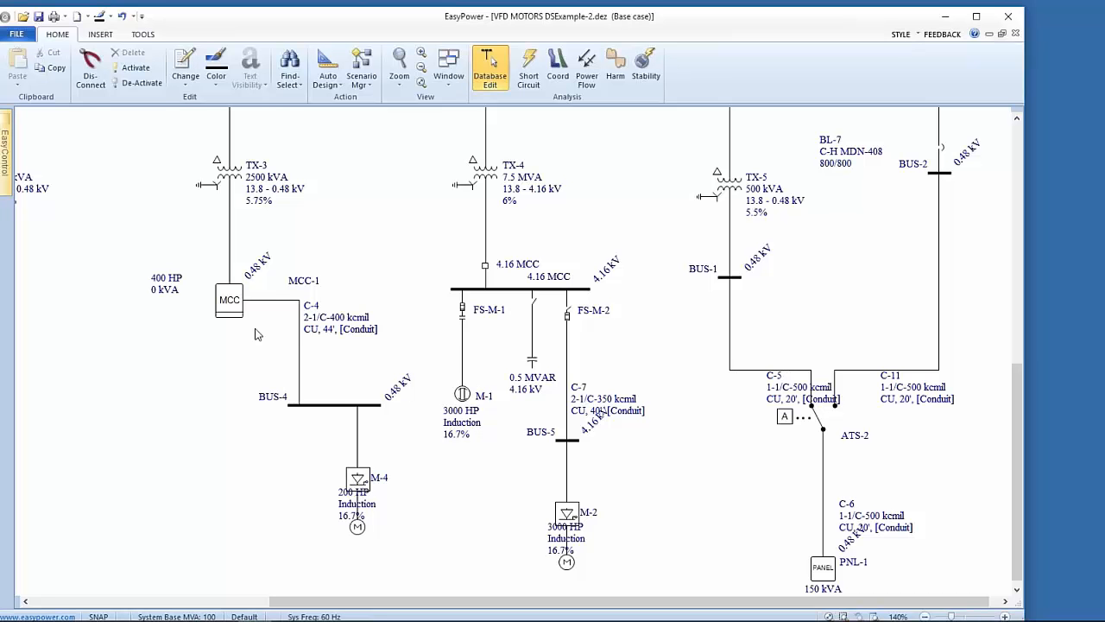
# - Reopen MCC-1's load descriptions and inspect the breaker data of the Sub-MCC load feeding C-4
pyautogui.click(236, 305)
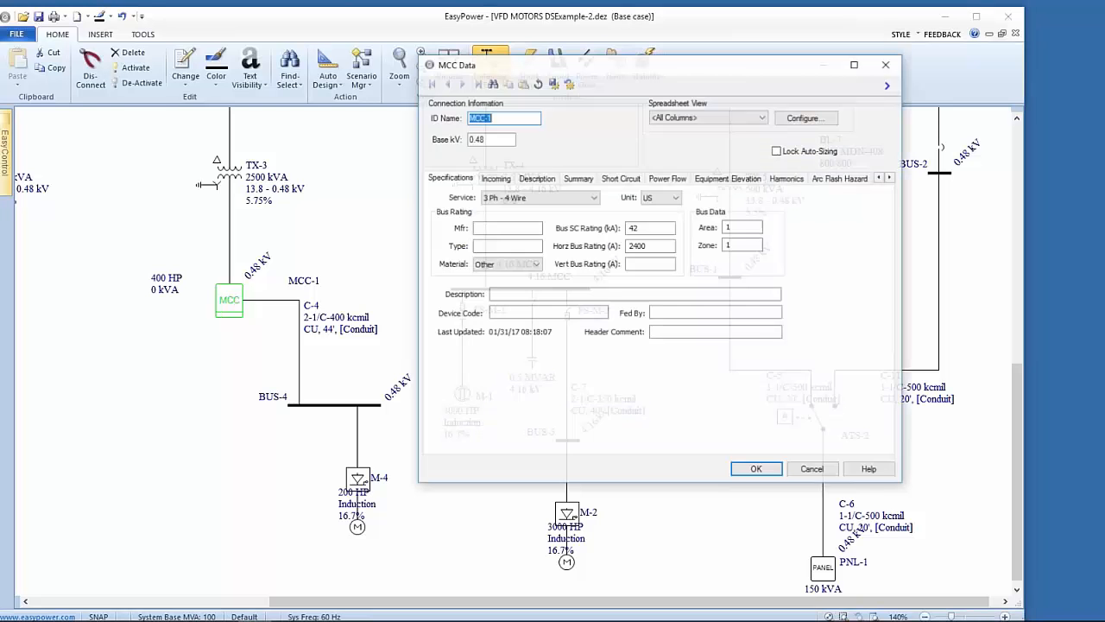
pyautogui.click(533, 177)
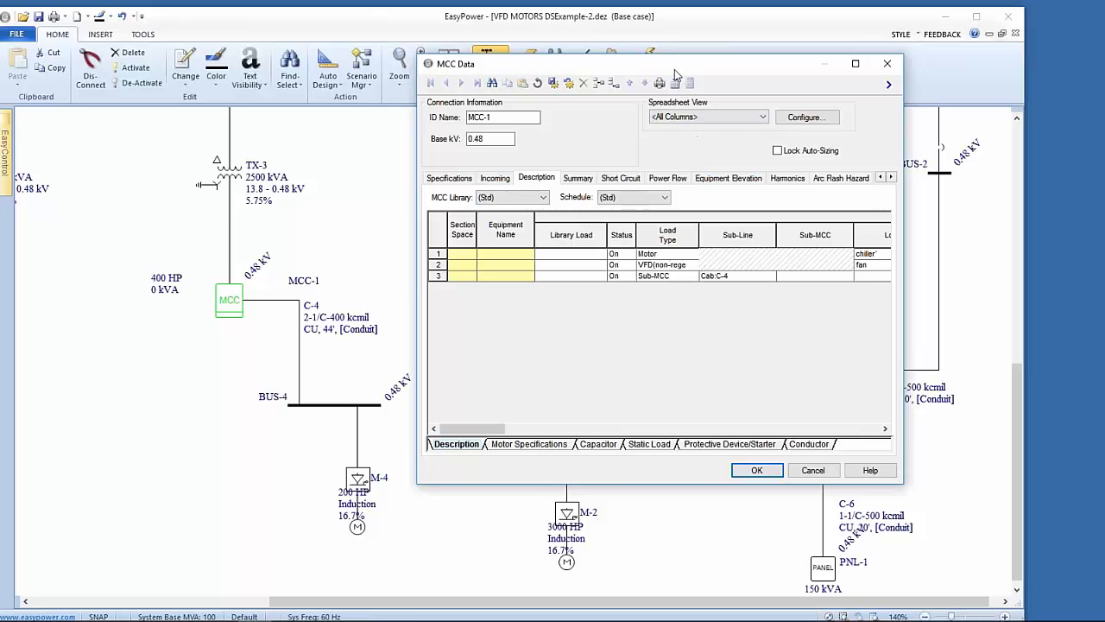
pyautogui.moveTo(674, 69); pyautogui.dragTo(551, 100)
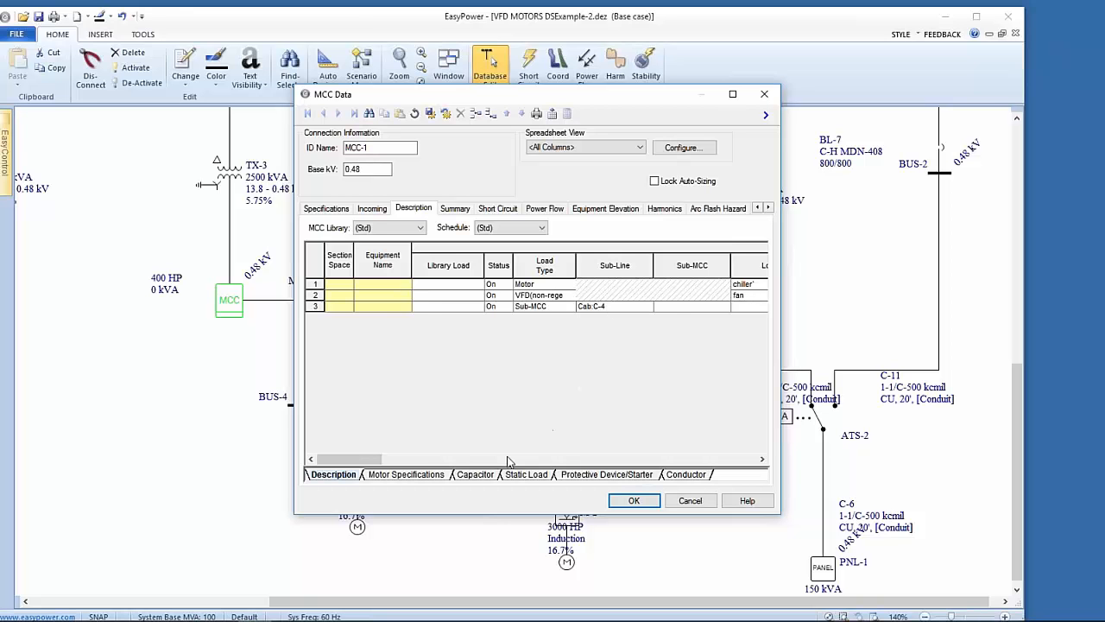
pyautogui.click(578, 475)
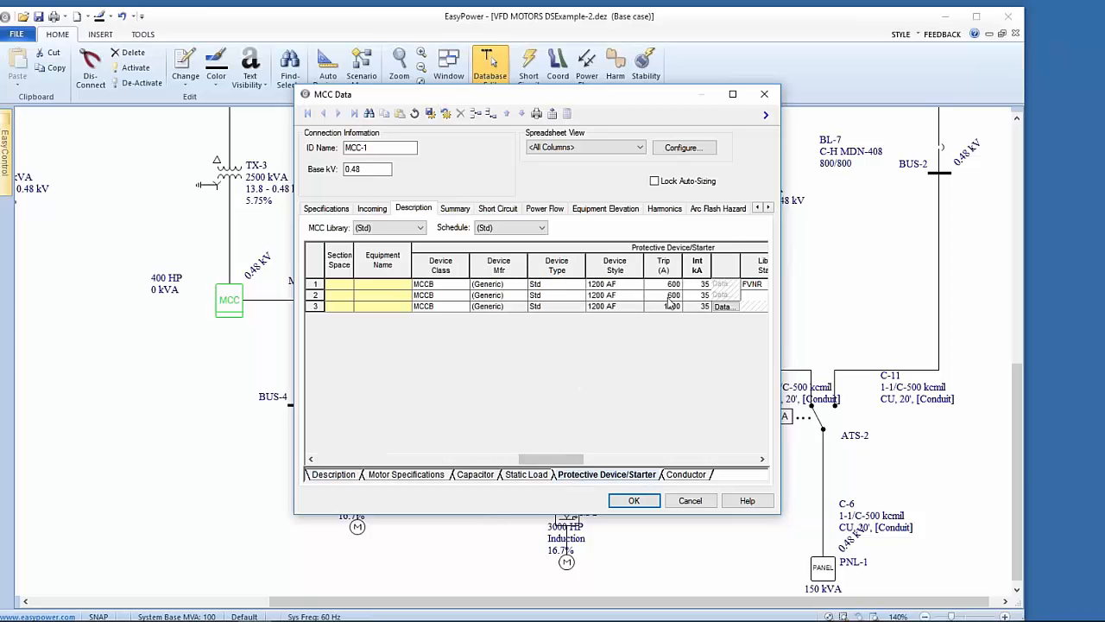
pyautogui.click(726, 309)
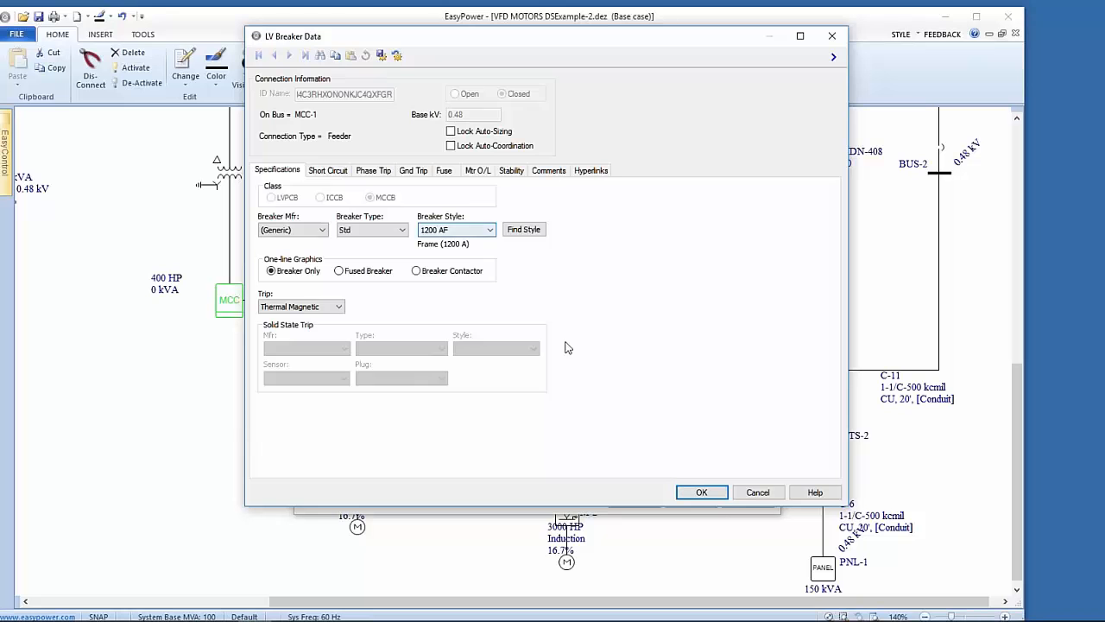
pyautogui.click(702, 494)
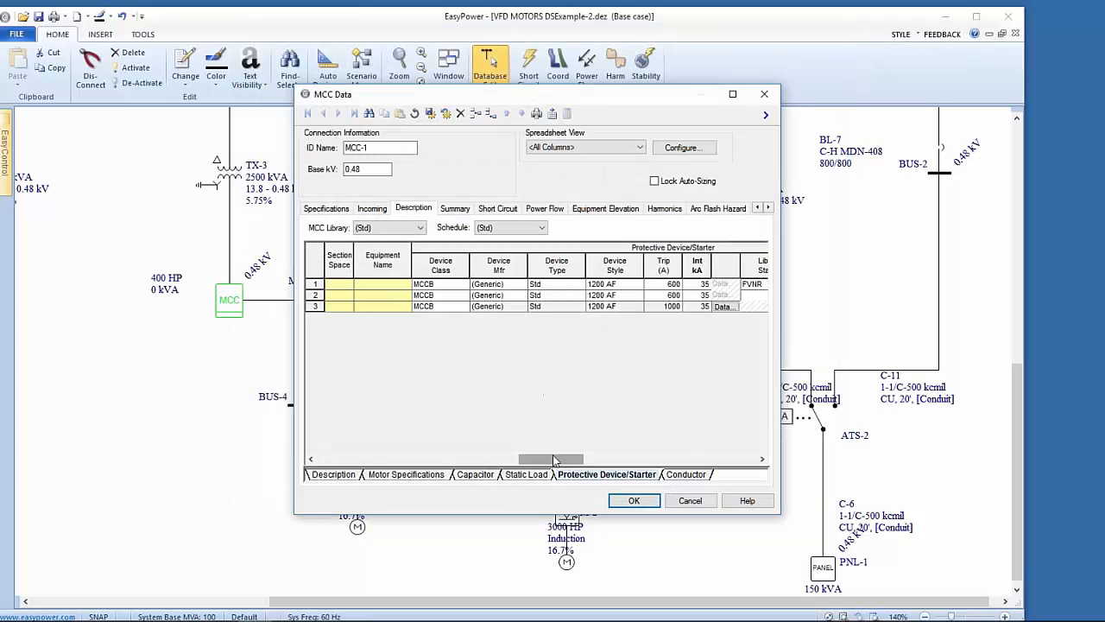
# - Review the conductor data of MCC-1's loads, return to the load descriptions, and accept the MCC data
pyautogui.moveTo(552, 459); pyautogui.dragTo(674, 460)
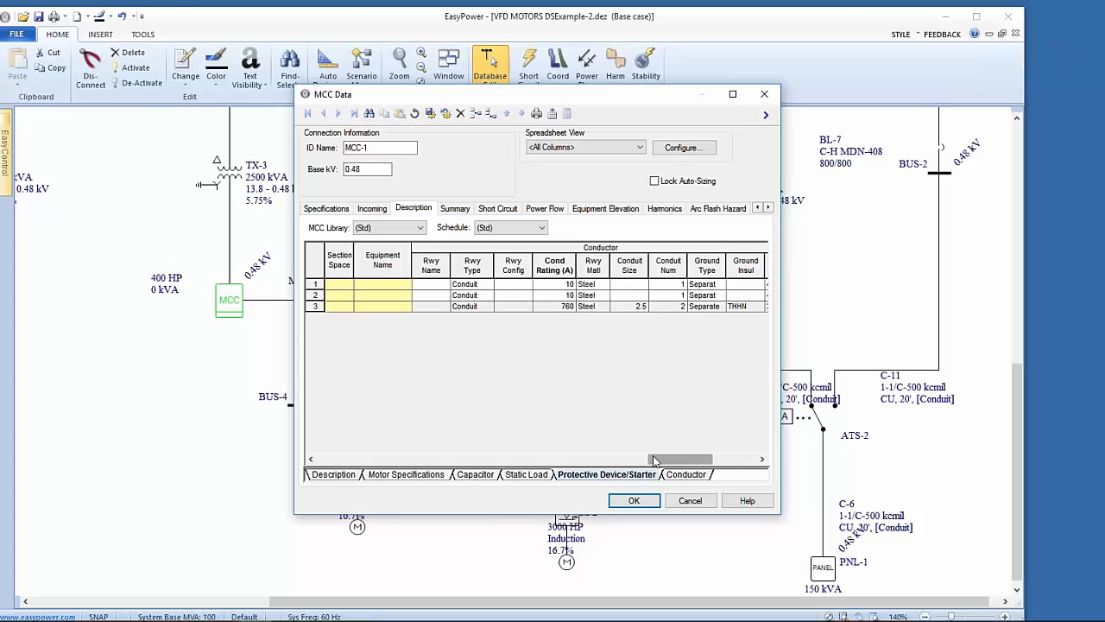
pyautogui.moveTo(654, 460)
pyautogui.mouseDown()
pyautogui.moveTo(667, 461)
pyautogui.moveTo(652, 460)
pyautogui.mouseUp()
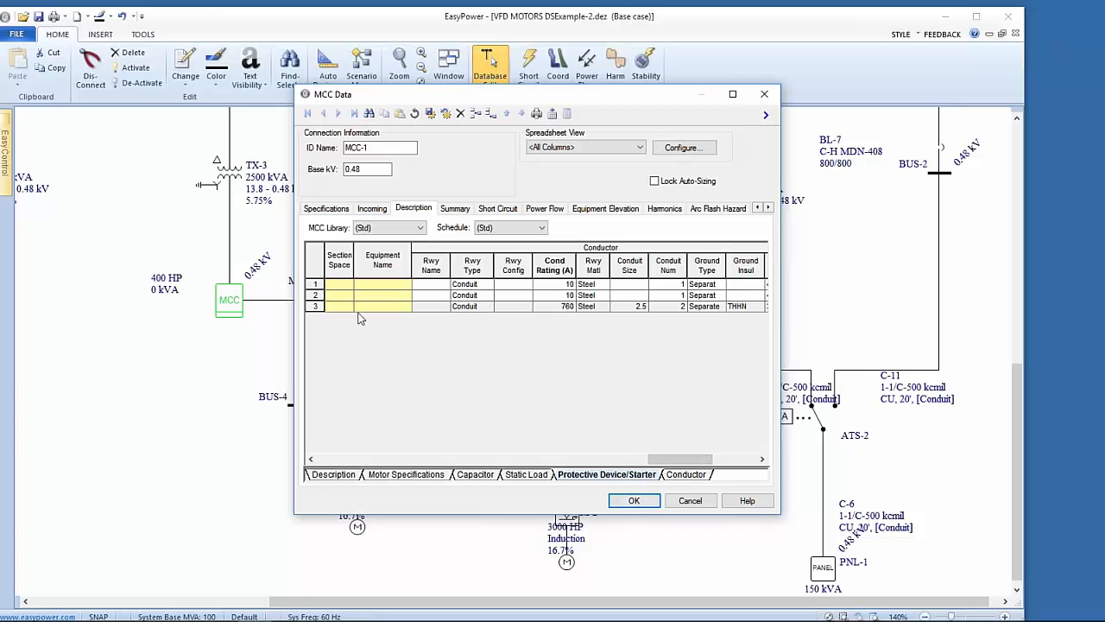
pyautogui.click(446, 475)
pyautogui.click(355, 476)
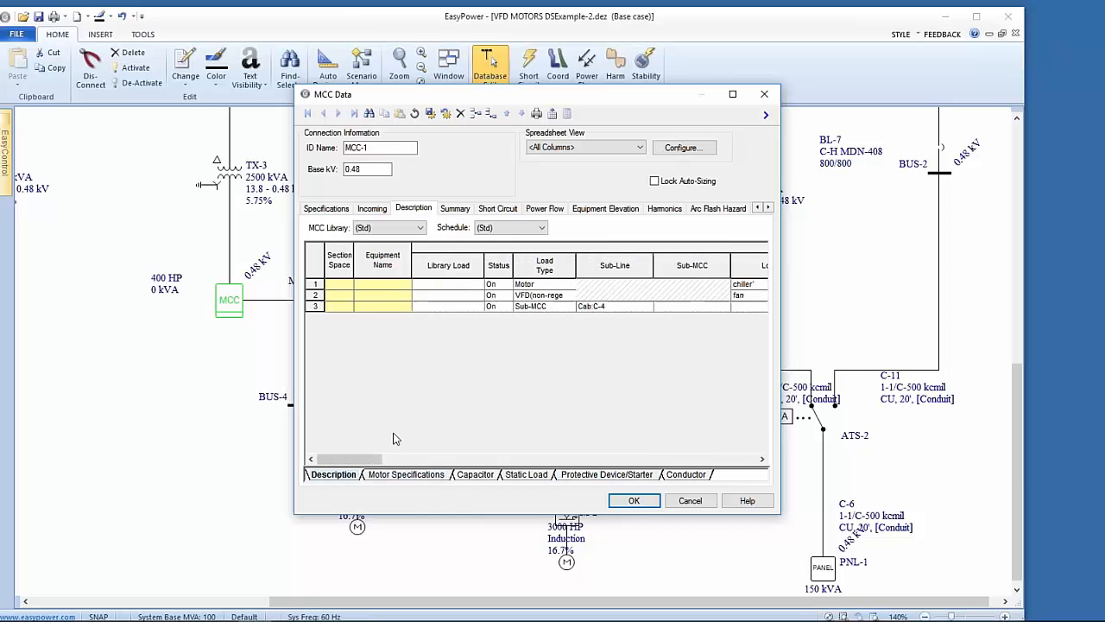
pyautogui.click(631, 504)
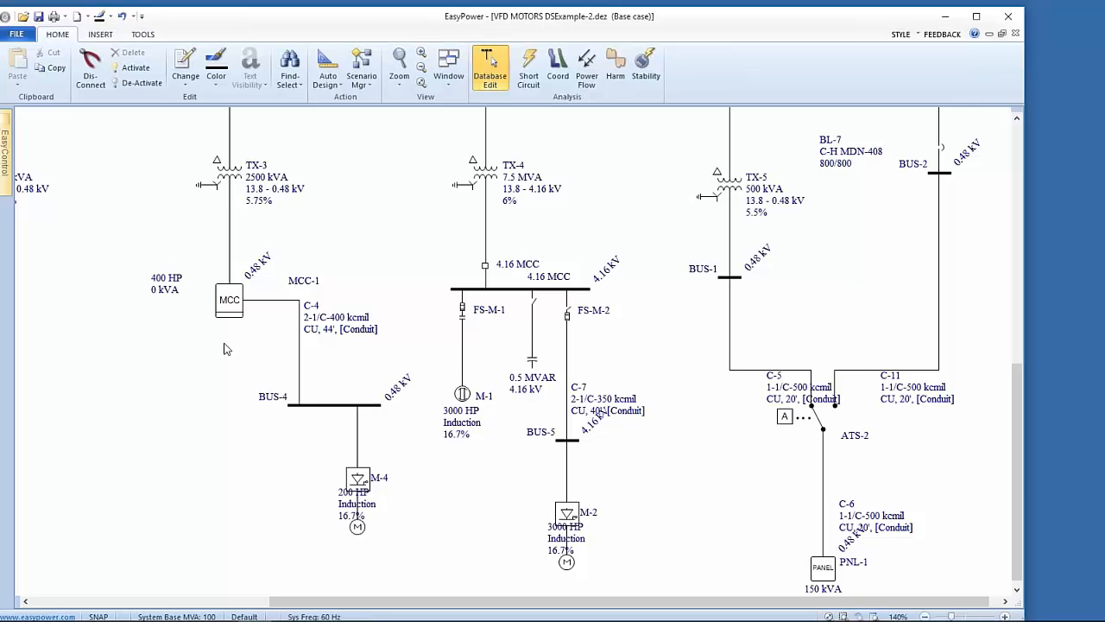
# - Deactivate the 200 HP drive motor M-4 on BUS-4 instead of deleting it
pyautogui.click(358, 480)
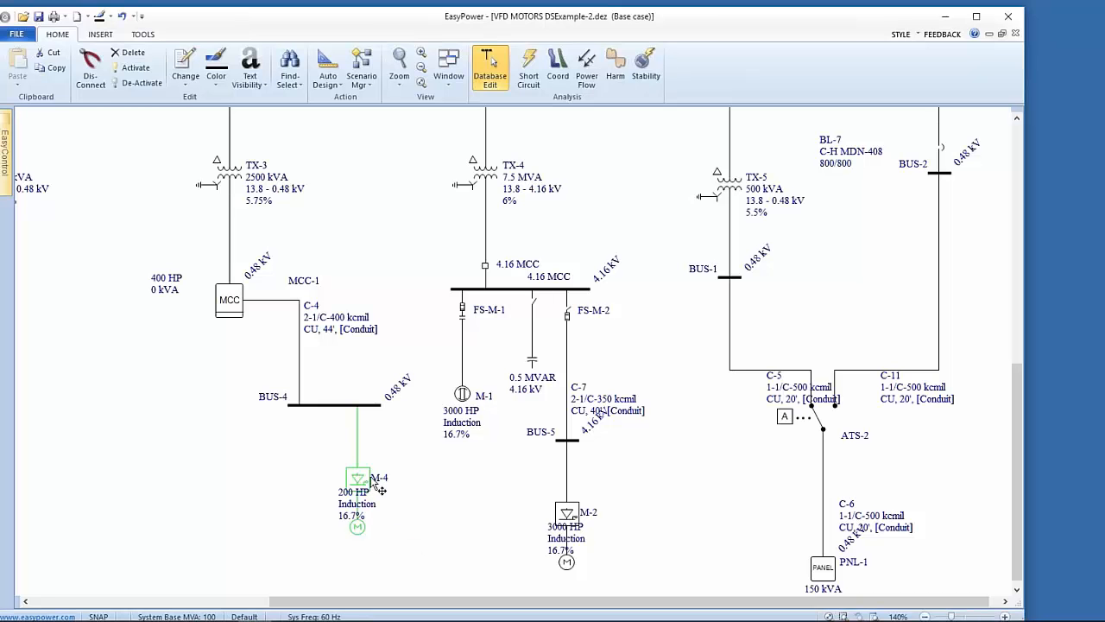
pyautogui.press('Delete')
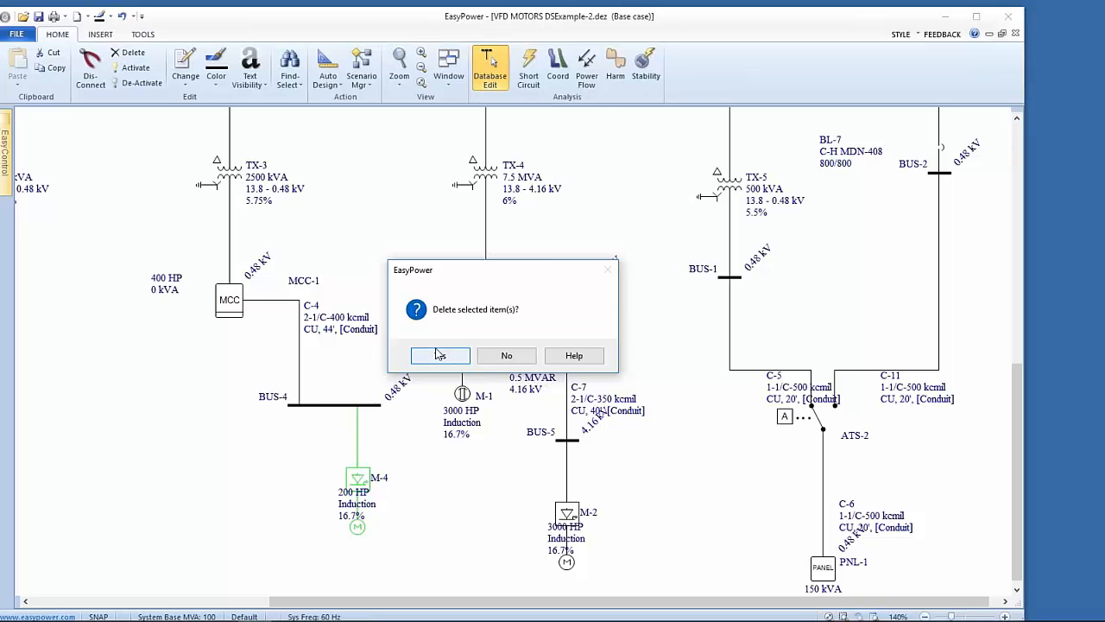
pyautogui.click(507, 356)
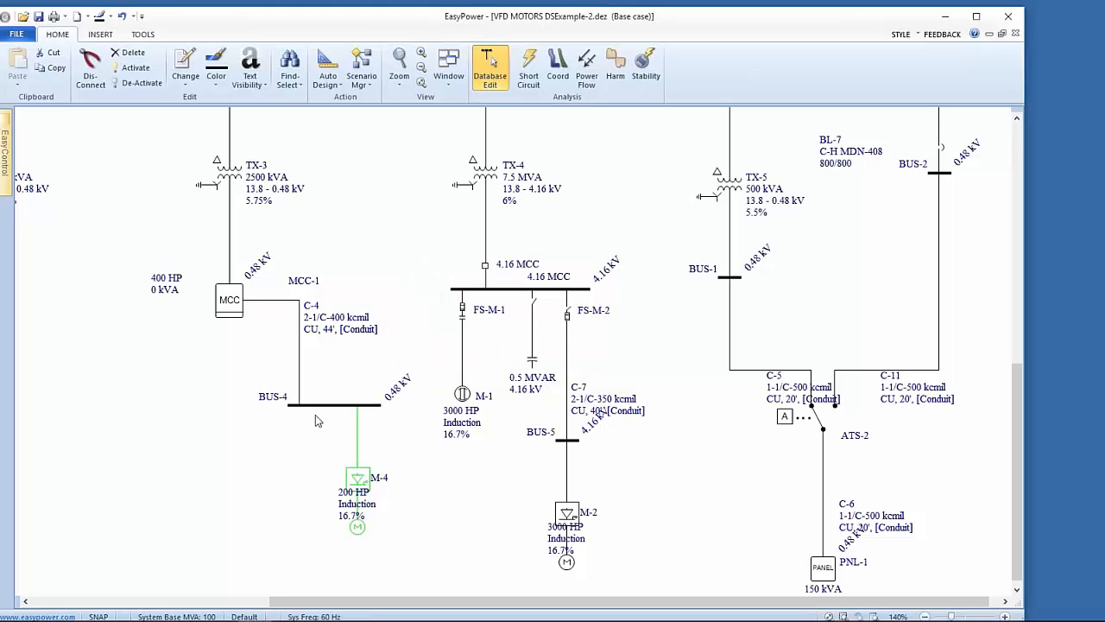
pyautogui.moveTo(316, 415); pyautogui.dragTo(400, 272)
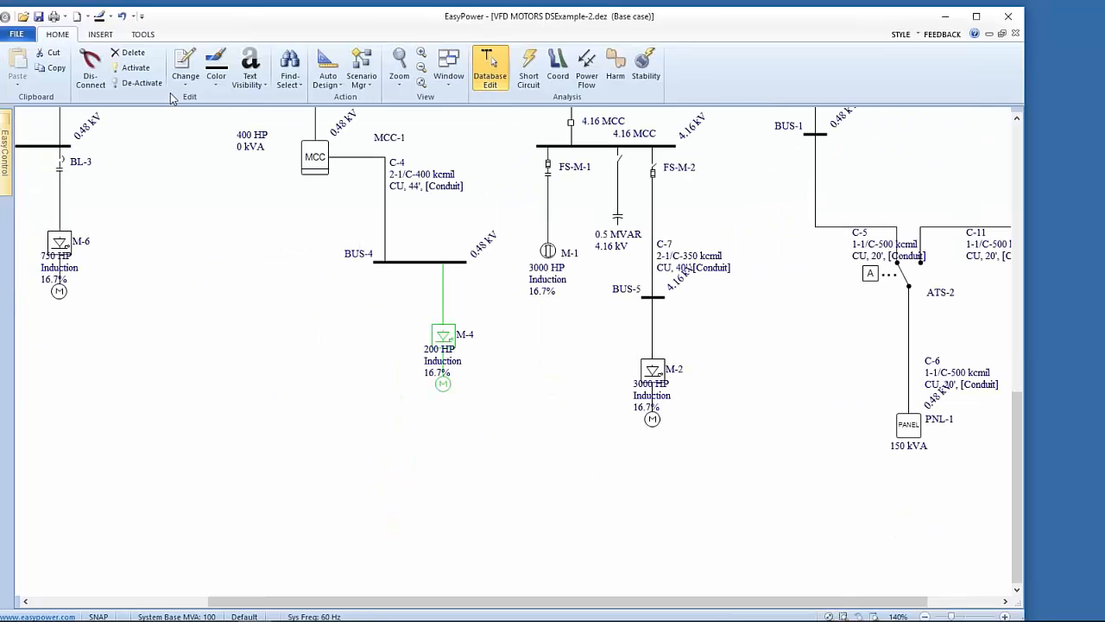
pyautogui.click(141, 83)
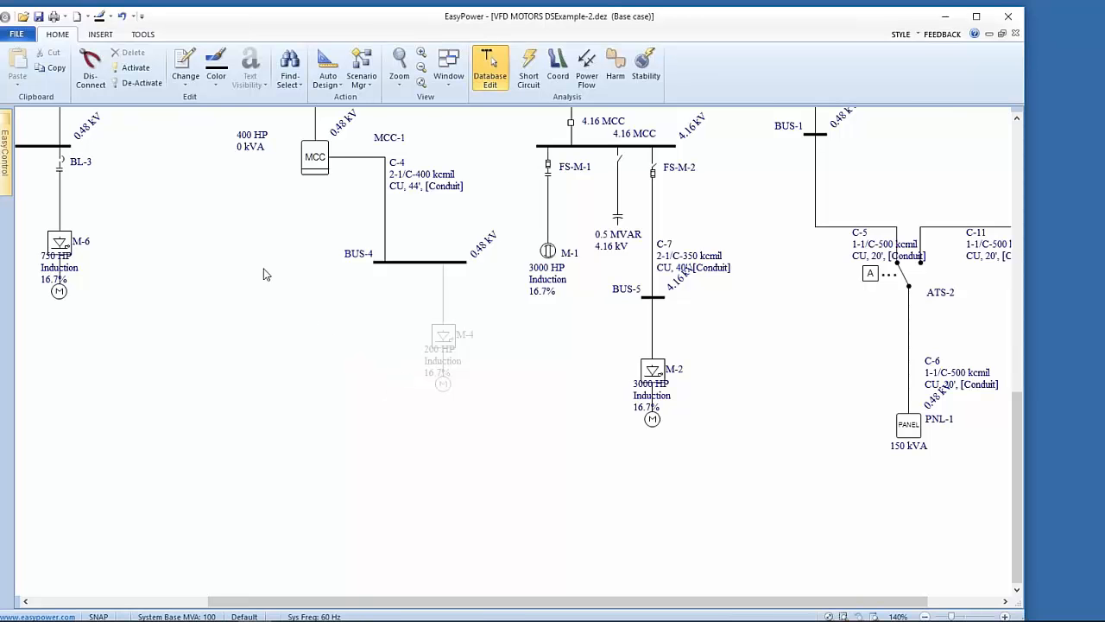
# - Keep the Equipment Palette pinned open beside the one-line and maximize the program window
pyautogui.rightClick(194, 221)
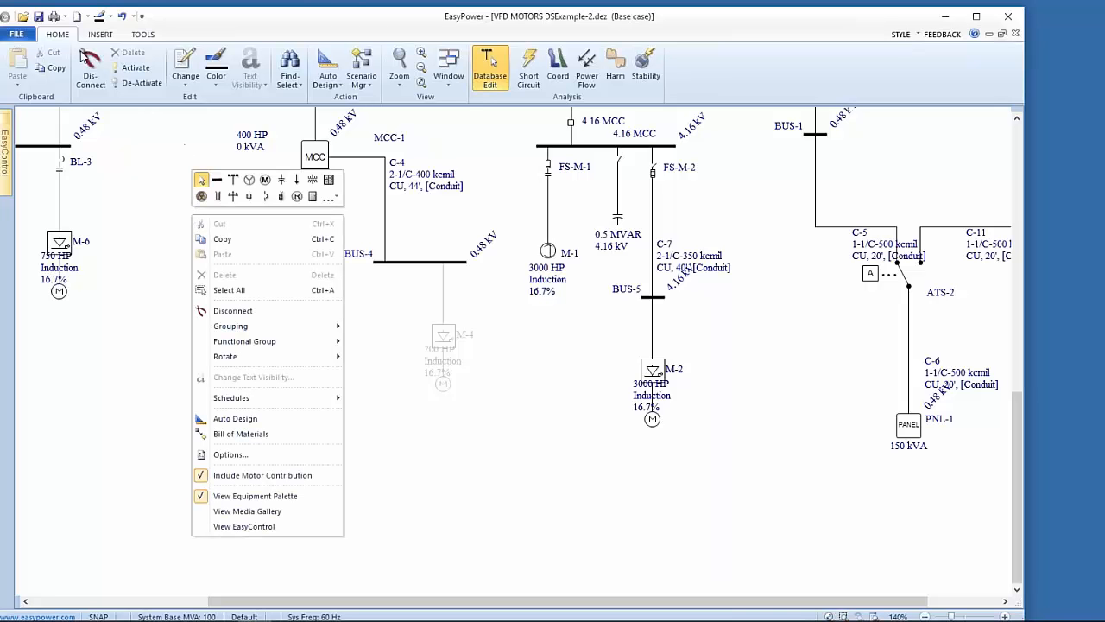
pyautogui.click(25, 35)
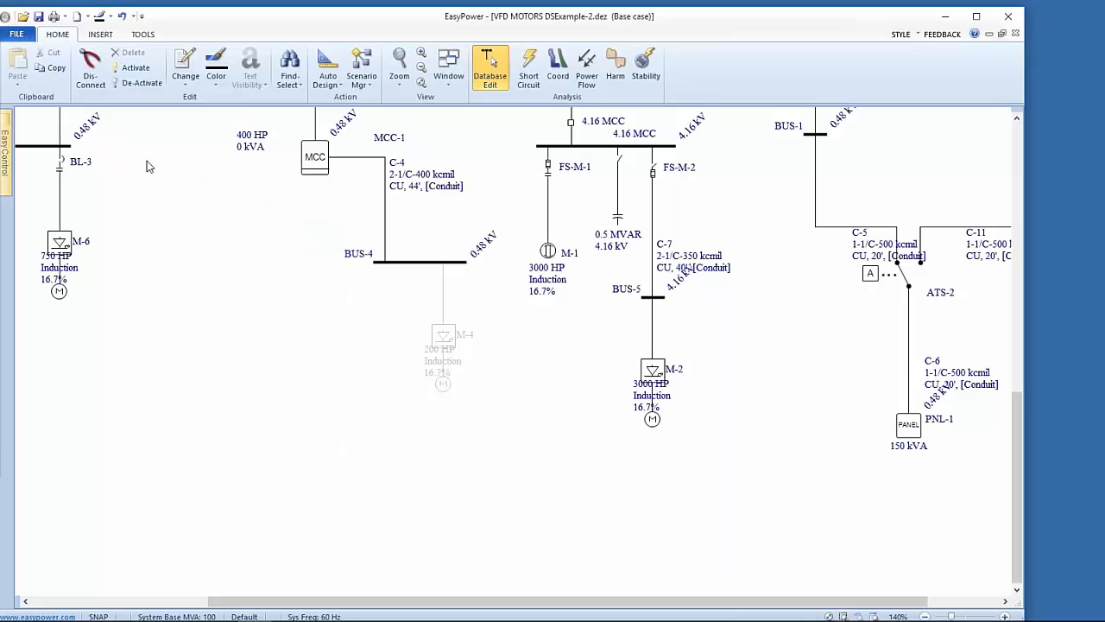
pyautogui.rightClick(218, 372)
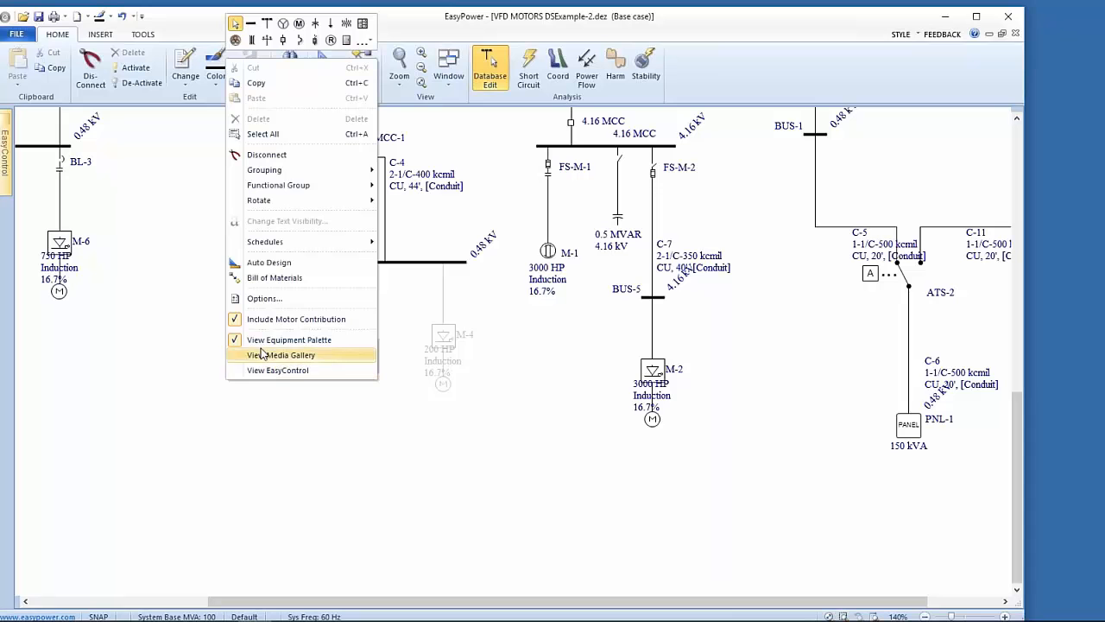
pyautogui.click(261, 341)
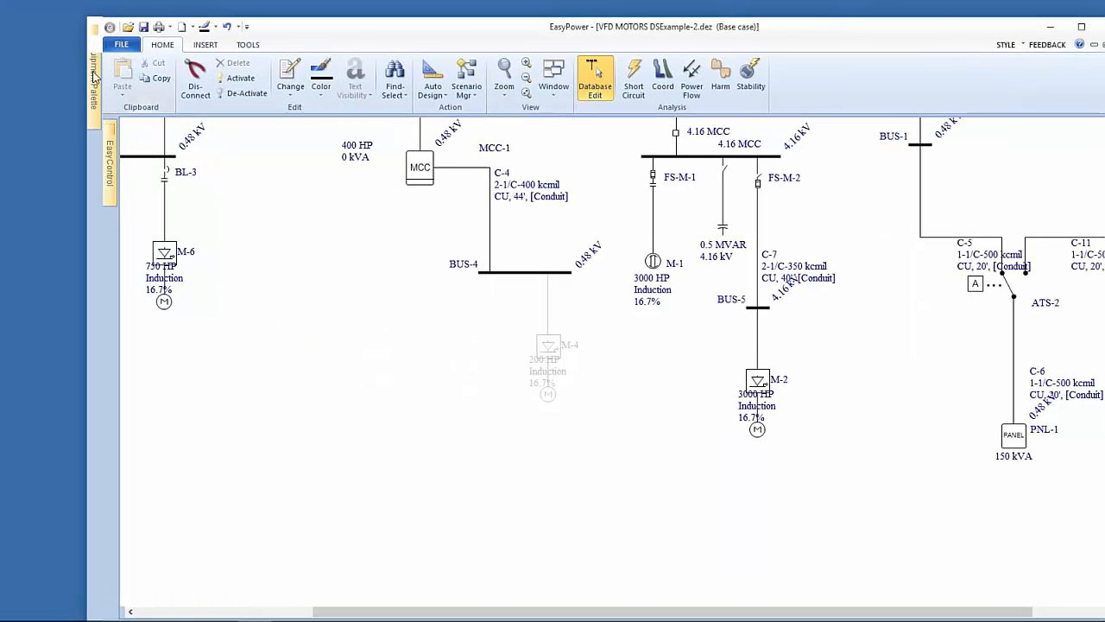
pyautogui.moveTo(95, 76)
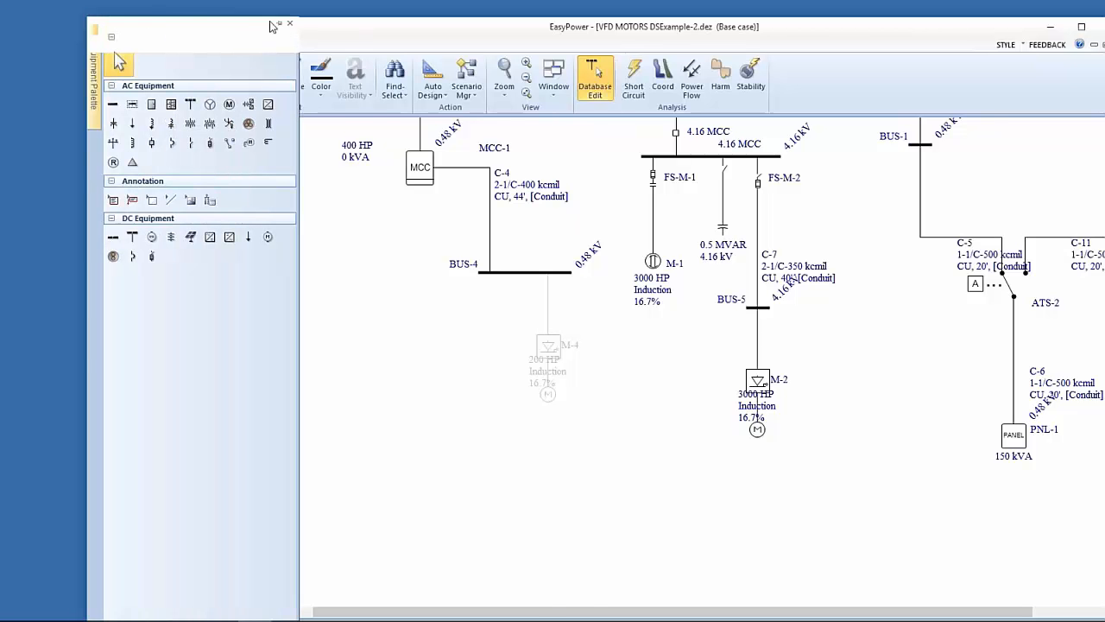
pyautogui.click(278, 25)
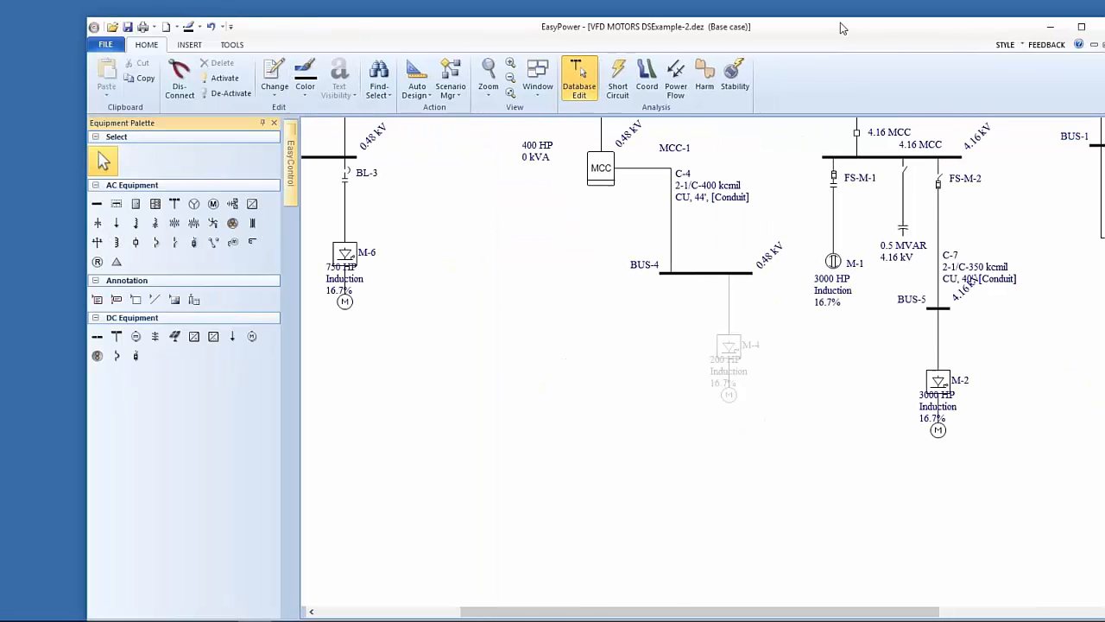
pyautogui.click(1080, 27)
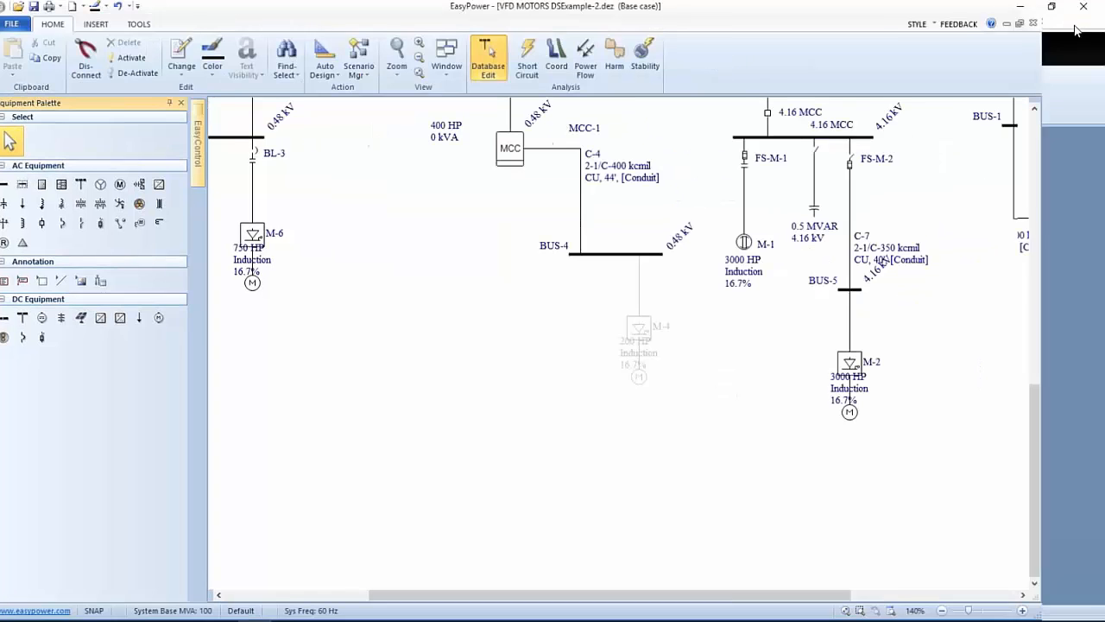
# - Add an adjustable frequency drive to BUS-4 and connect a cable to its output, with a 0.48 kV base for the new bus
pyautogui.click(165, 189)
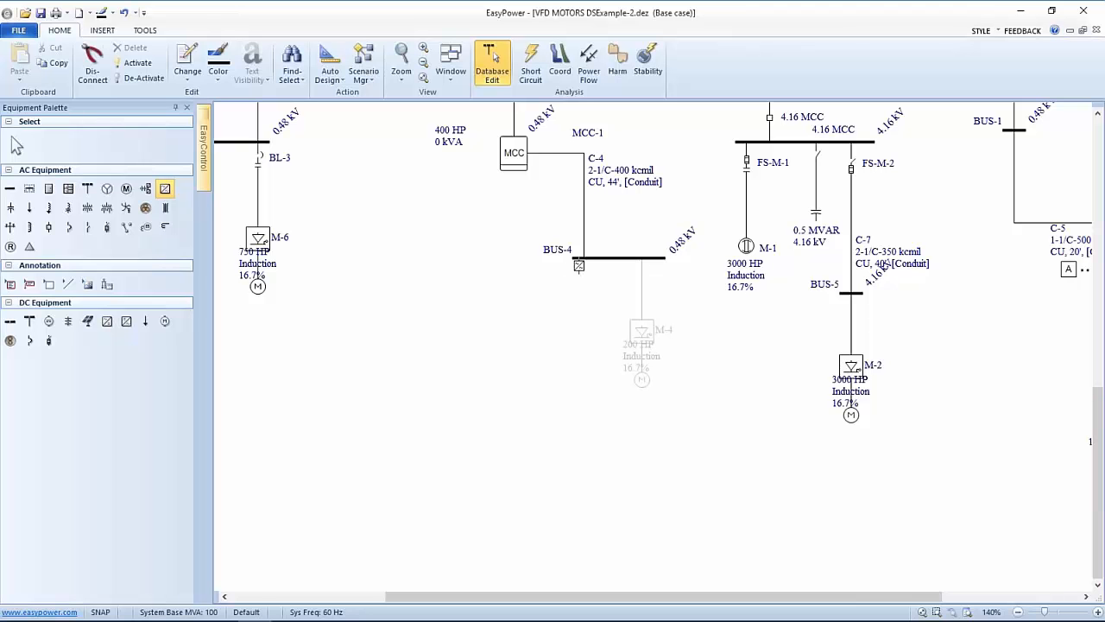
pyautogui.click(578, 263)
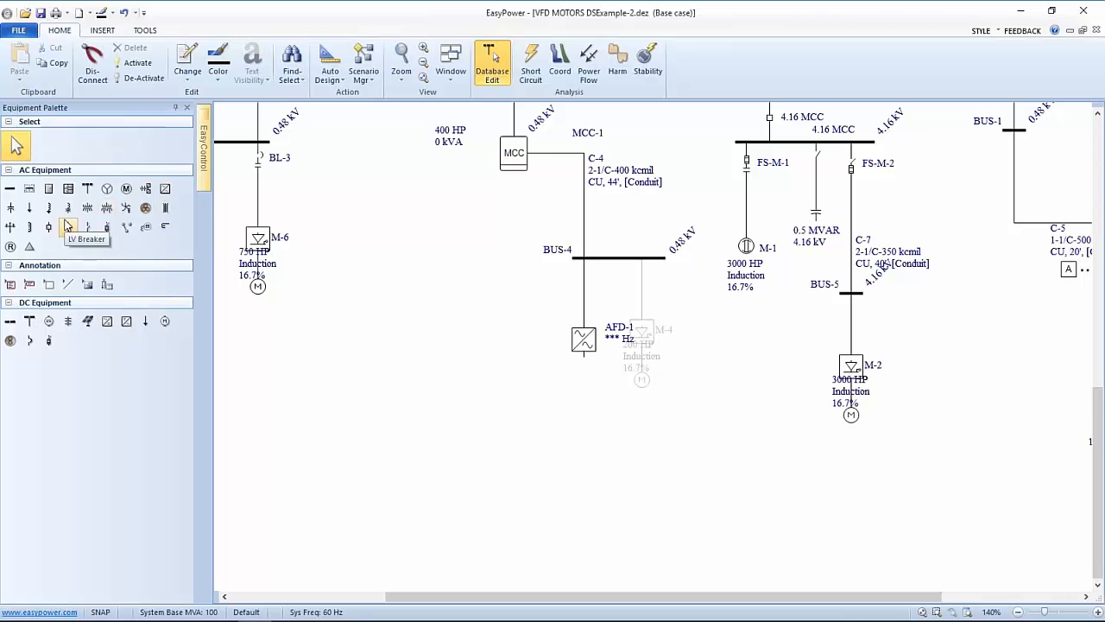
pyautogui.click(146, 208)
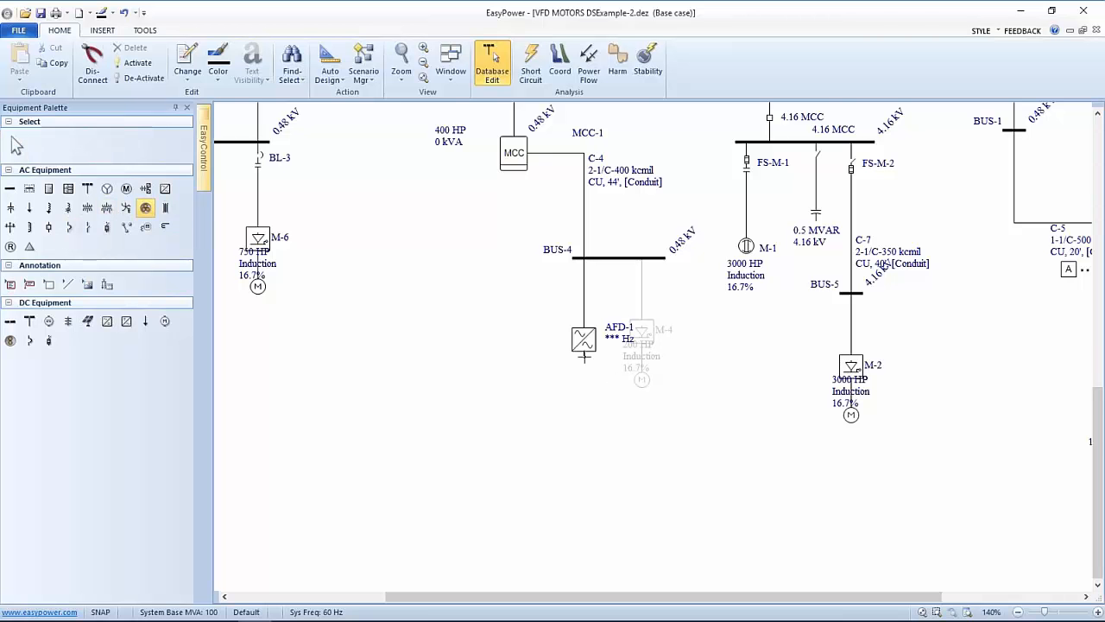
pyautogui.click(582, 352)
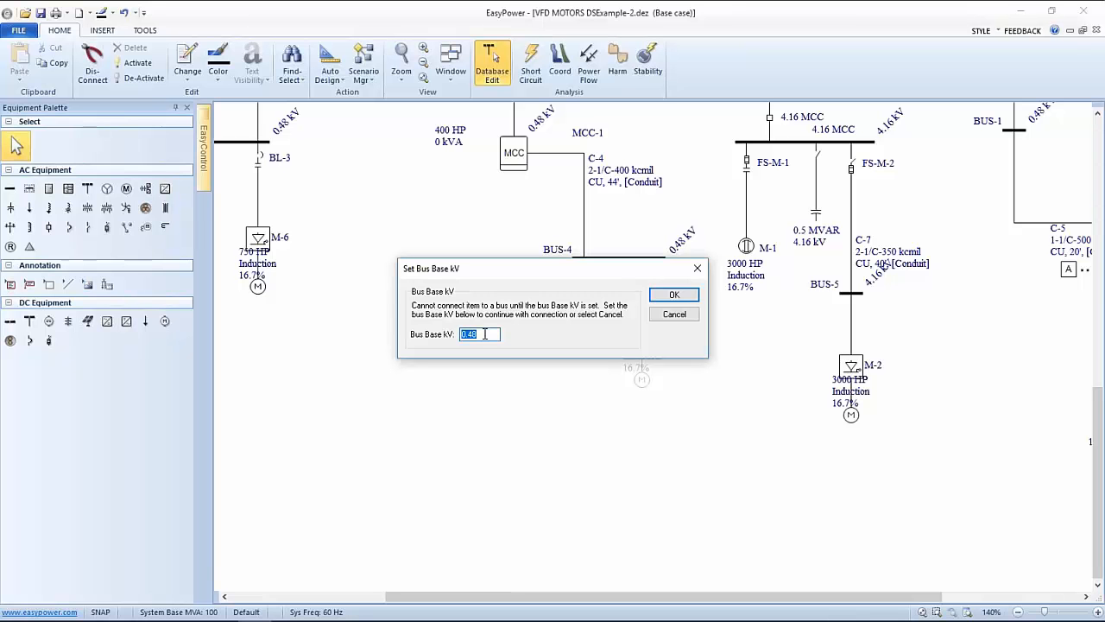
pyautogui.click(674, 295)
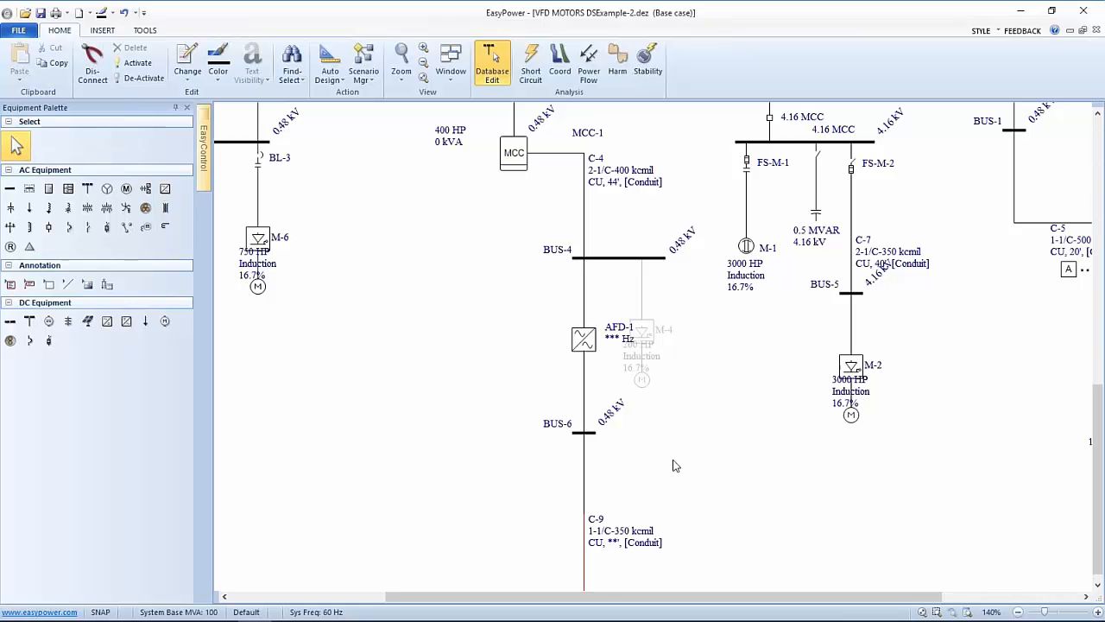
# - Place a motor at the free end of the new cable below BUS-6
pyautogui.scroll(-5, 674, 440)
pyautogui.hscroll(1, 518, 345)
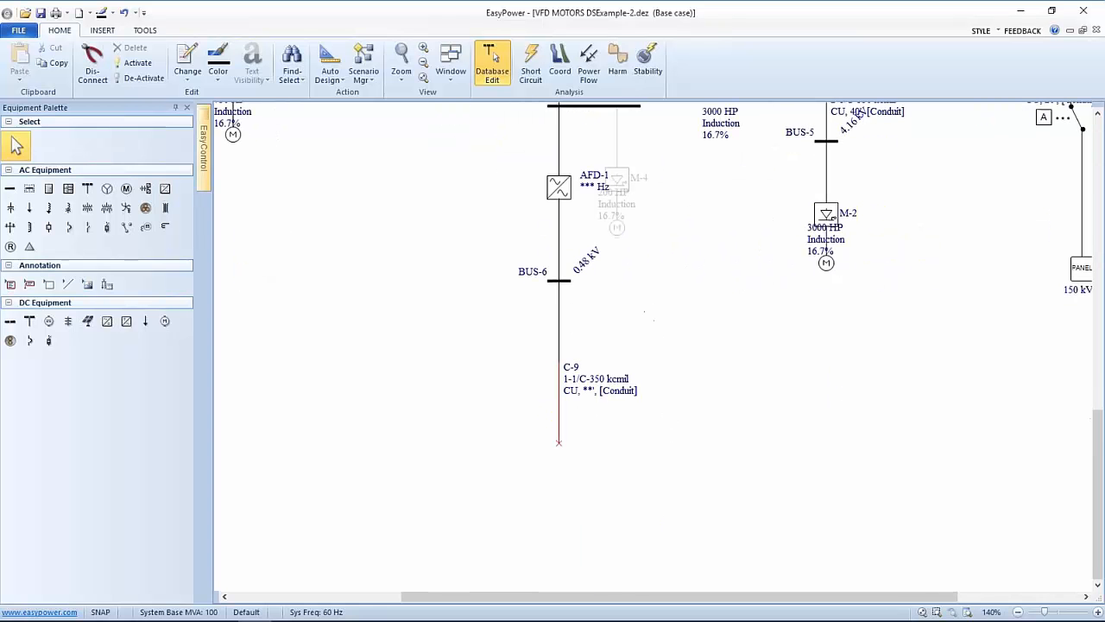
pyautogui.click(126, 188)
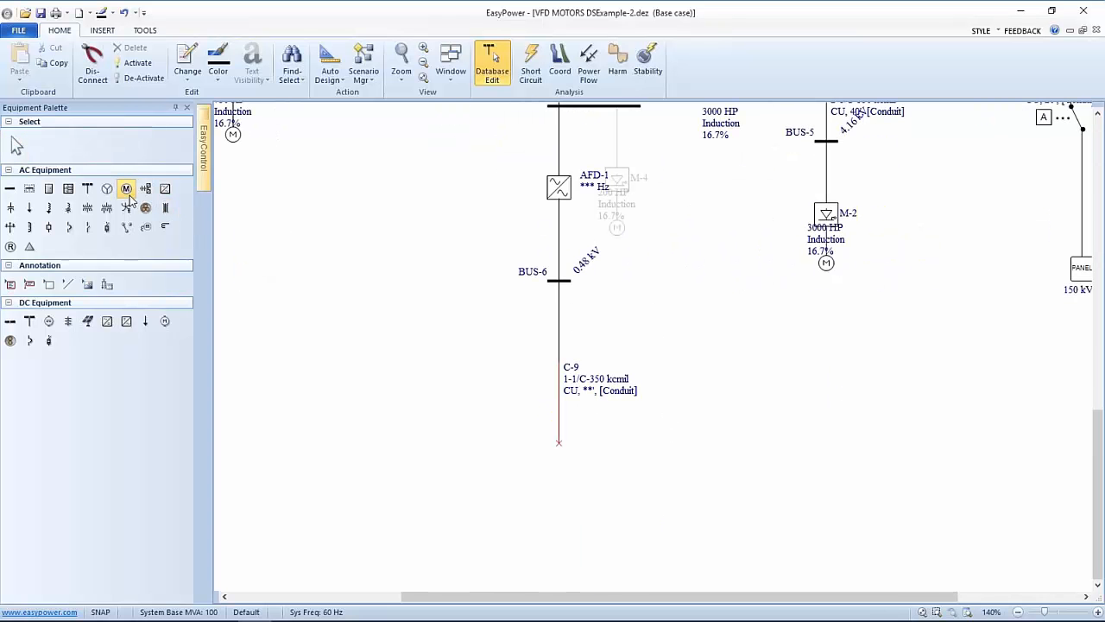
pyautogui.click(558, 449)
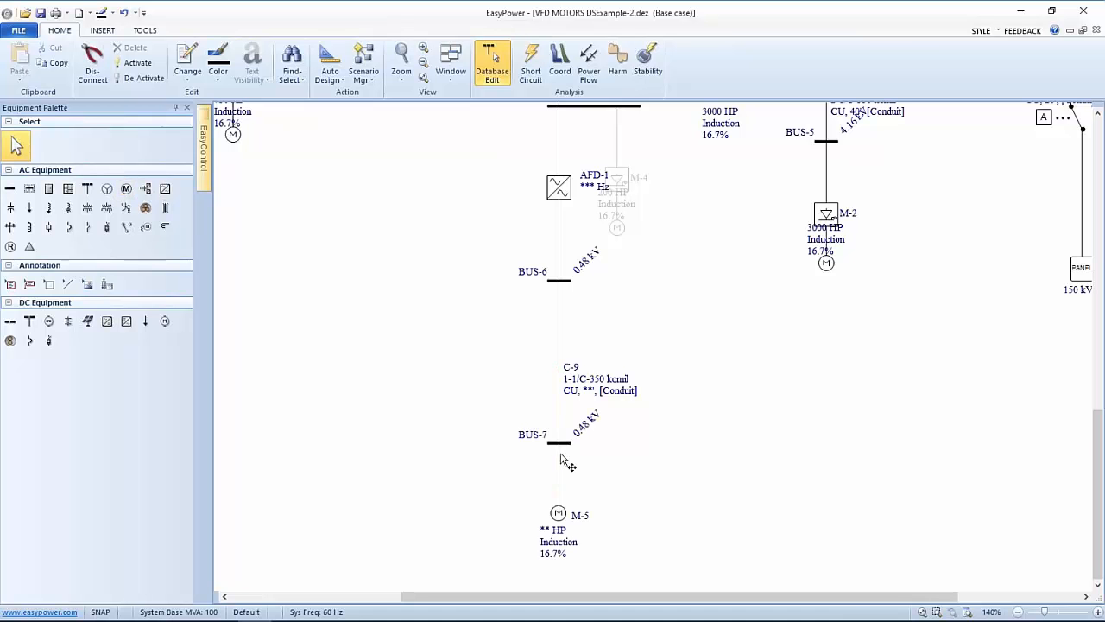
# - Rate motor M-5 at 50 HP, calculate its short-circuit and motor starting data, and accept the motor data
pyautogui.click(558, 513)
pyautogui.doubleClick(558, 513)
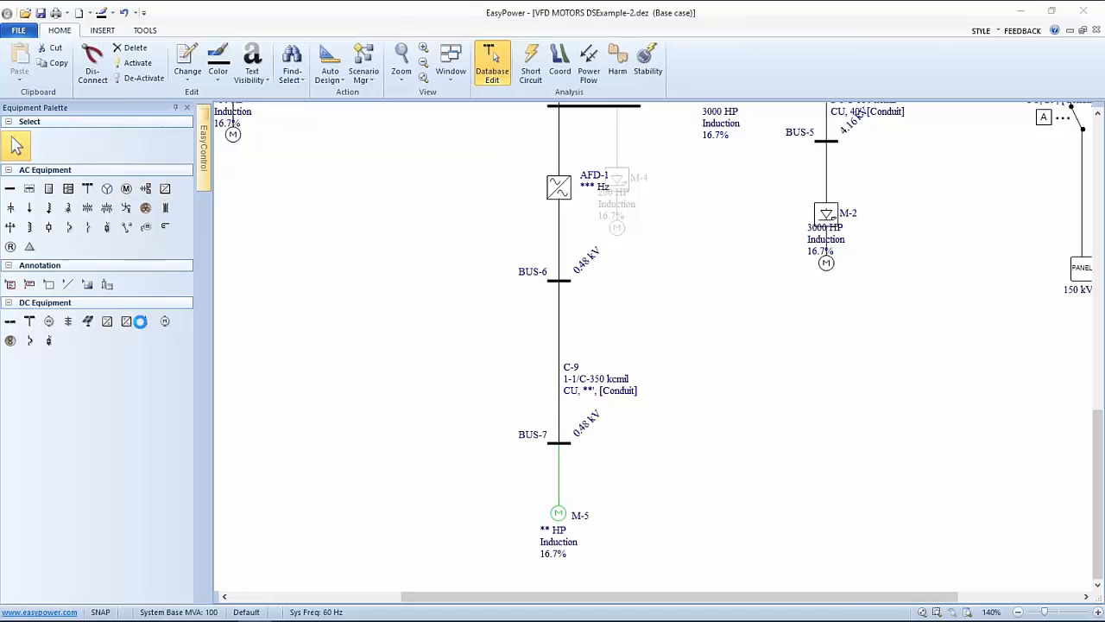
pyautogui.click(418, 295)
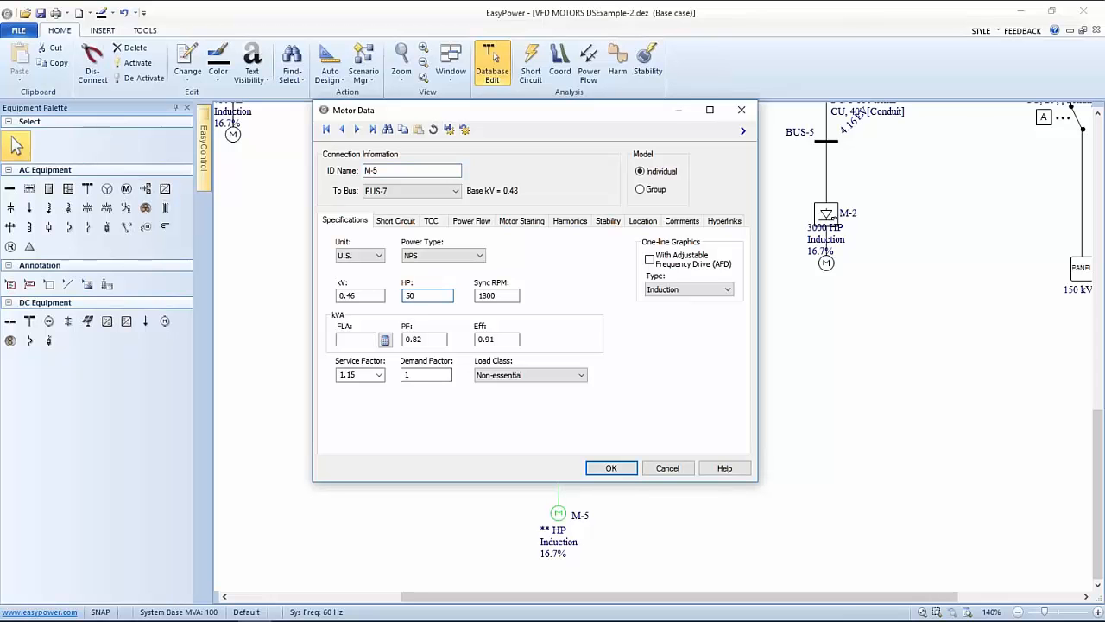
pyautogui.click(392, 223)
pyautogui.click(510, 282)
pyautogui.click(514, 223)
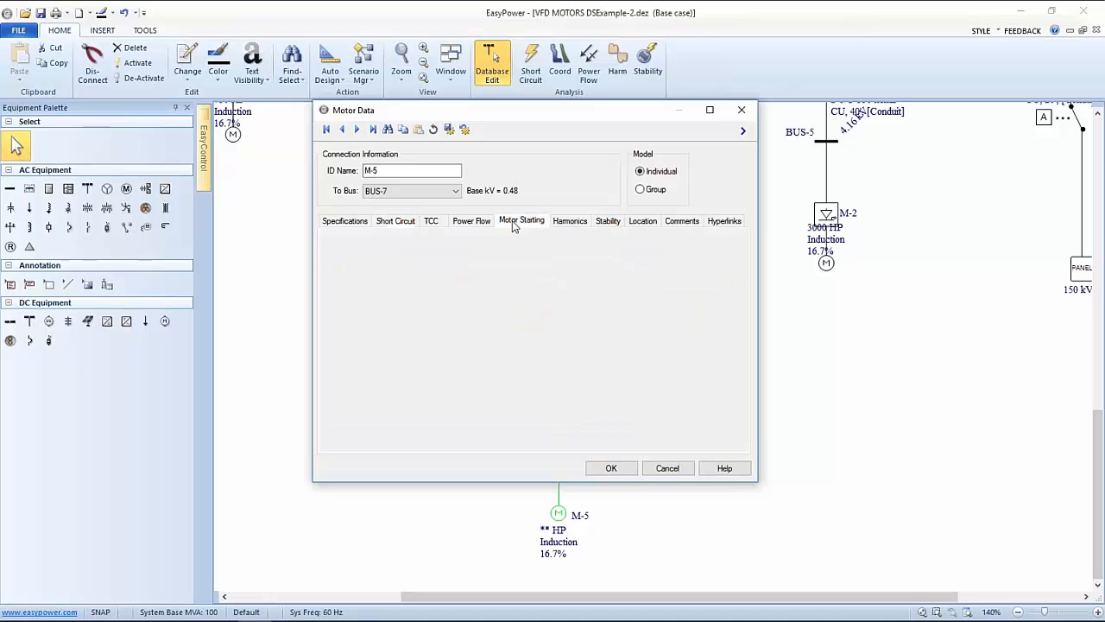
pyautogui.click(445, 302)
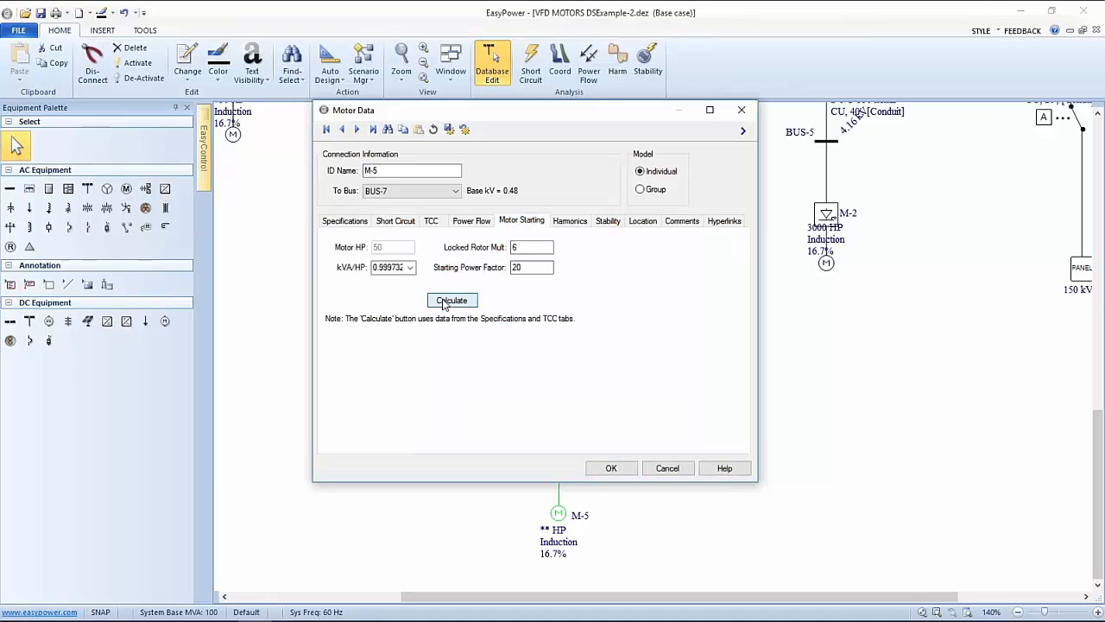
pyautogui.click(610, 468)
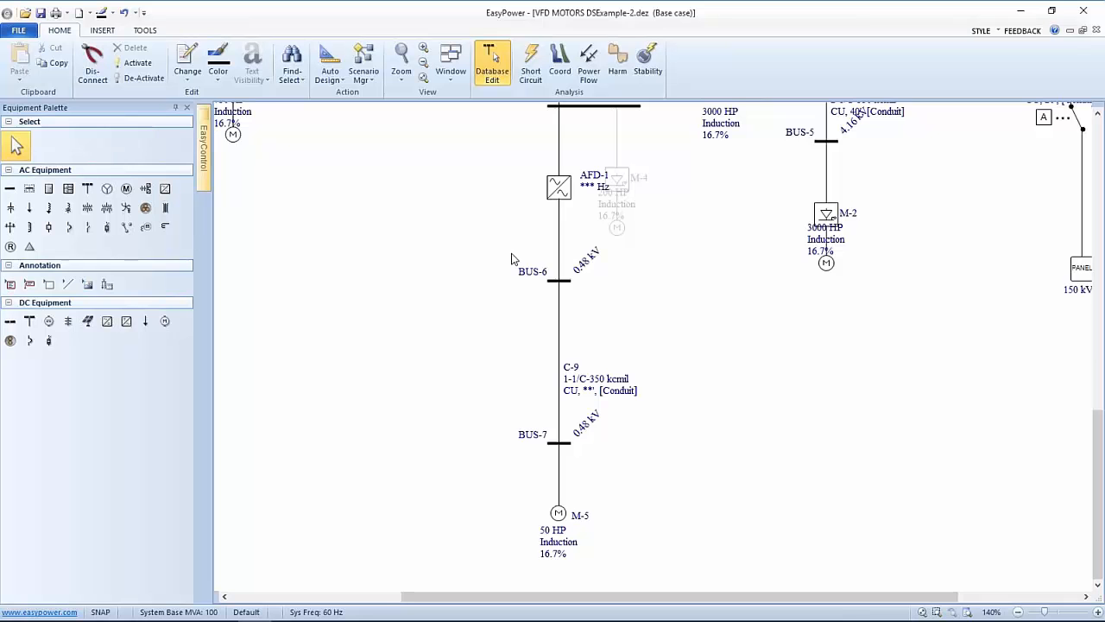
# - Open the data of AFD-1, set its rating to 50 HP, and calculate the X/R
pyautogui.moveTo(514, 261); pyautogui.dragTo(530, 363)
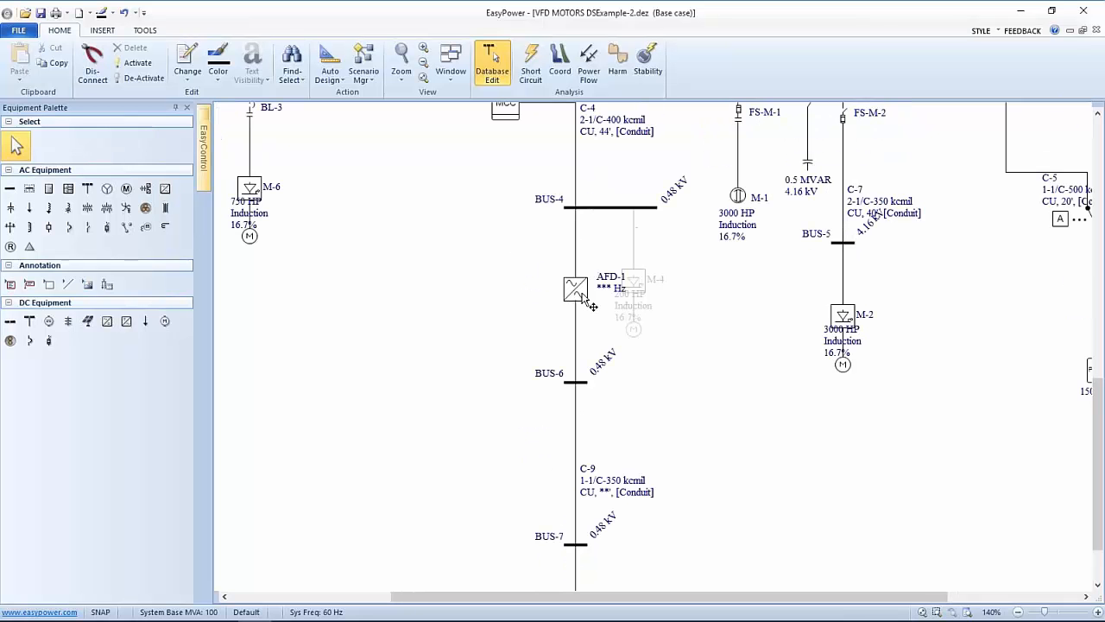
pyautogui.click(587, 302)
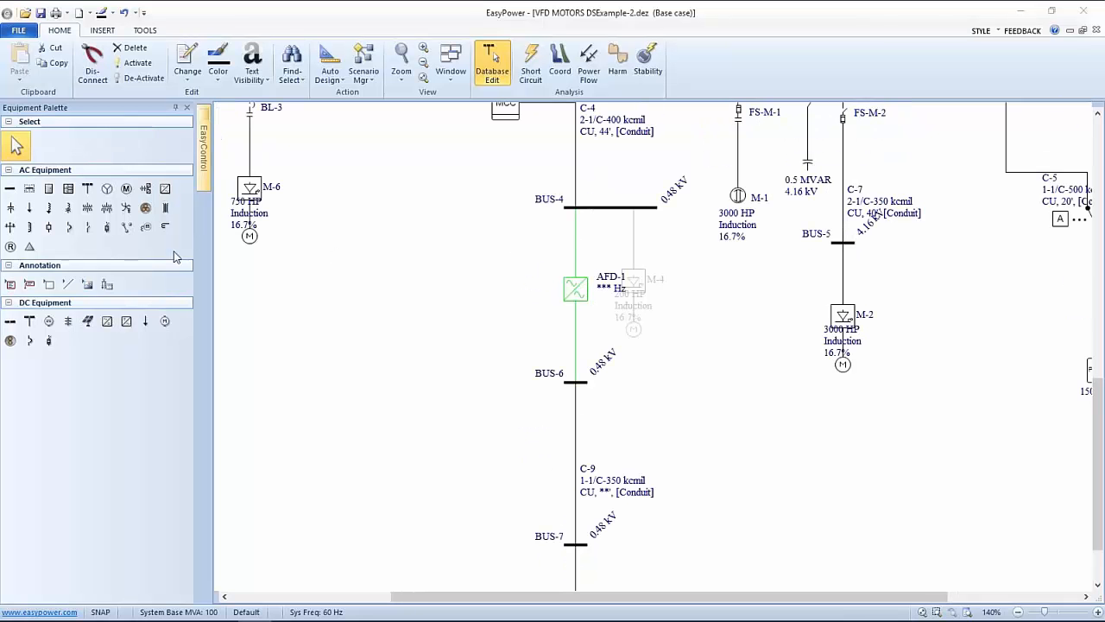
pyautogui.moveTo(2, 134); pyautogui.dragTo(511, 101)
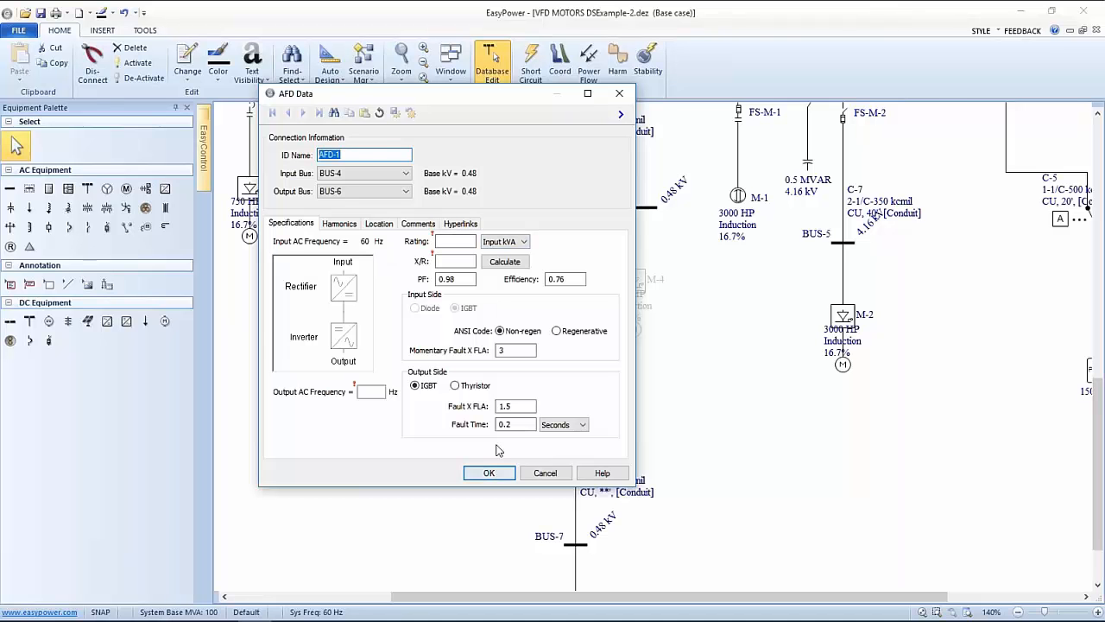
pyautogui.click(450, 241)
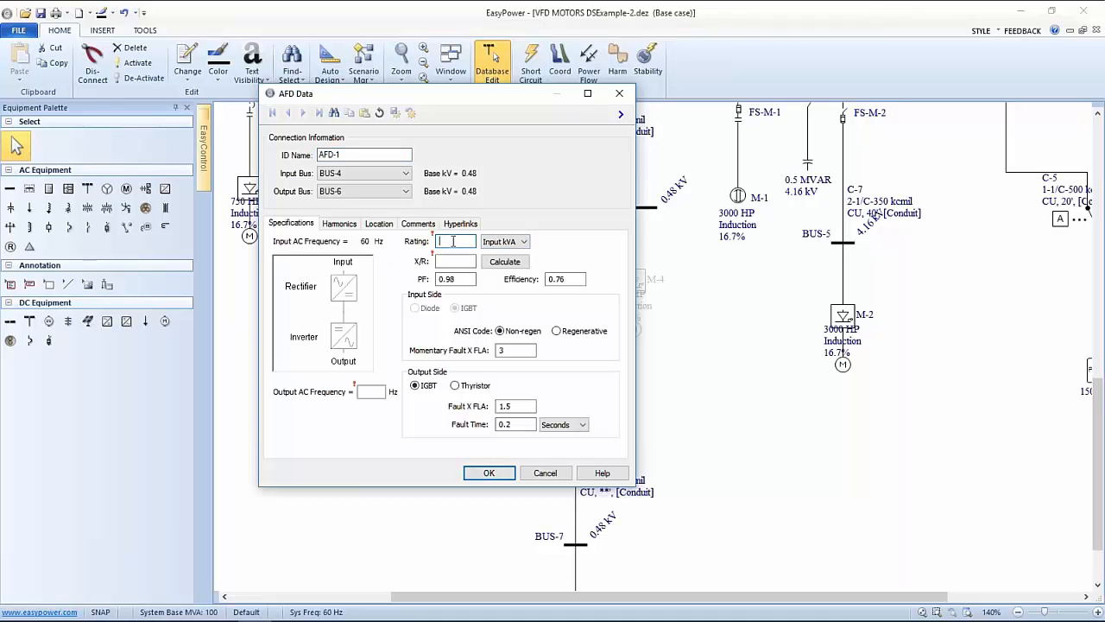
pyautogui.click(505, 242)
pyautogui.click(499, 264)
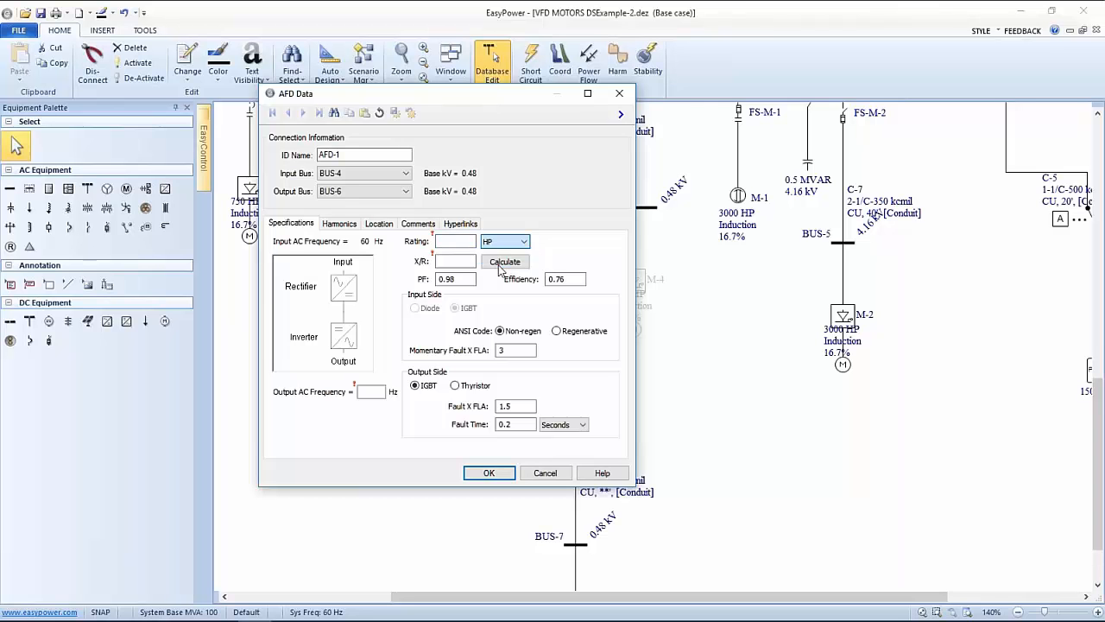
pyautogui.click(455, 242)
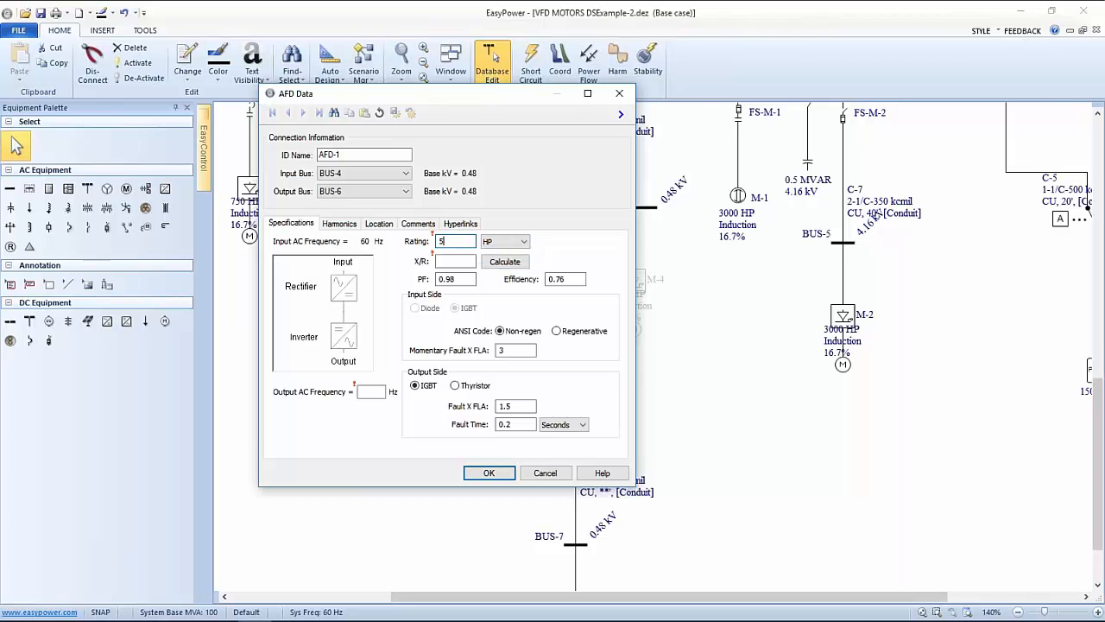
pyautogui.write('50')
pyautogui.click(489, 263)
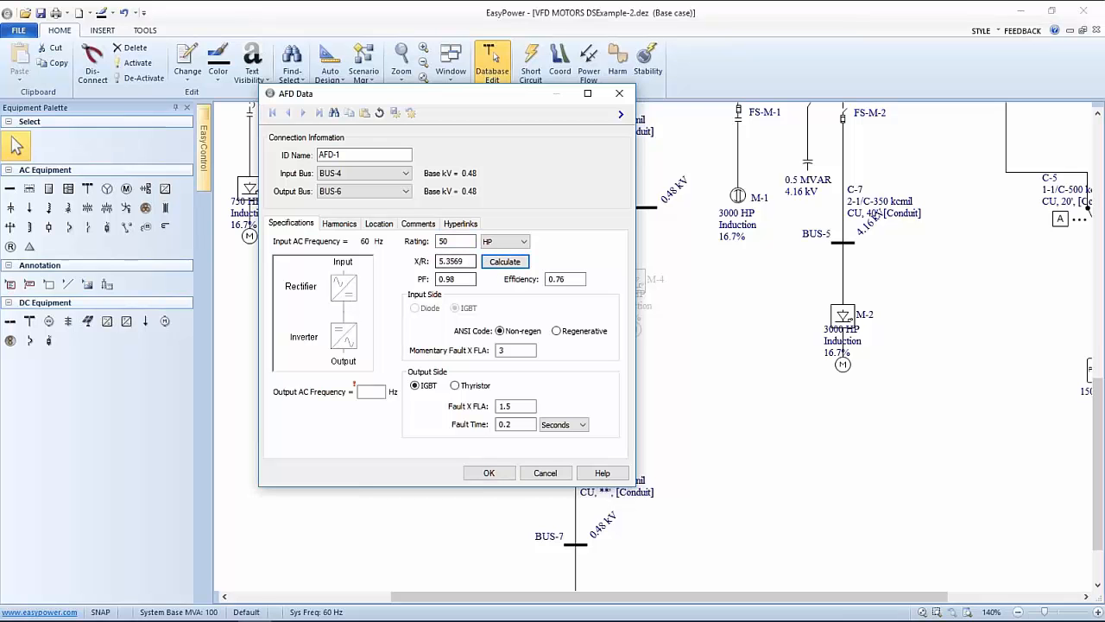
# - Review AFD-1's output-side fault settings with IGBT selected, and set the output AC frequency to 40 Hz
pyautogui.click(505, 406)
pyautogui.click(455, 386)
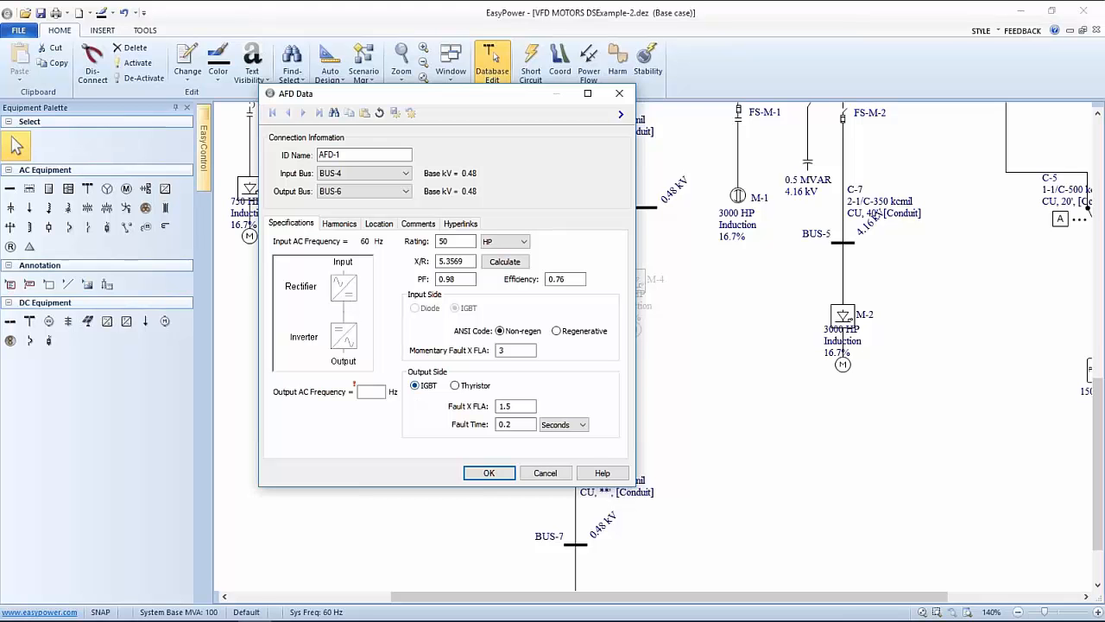
pyautogui.click(372, 392)
pyautogui.click(366, 392)
pyautogui.click(528, 407)
# - Import the Industrial "PWM - 65% Load" harmonic spectrum from the library into AFD-1
pyautogui.click(340, 226)
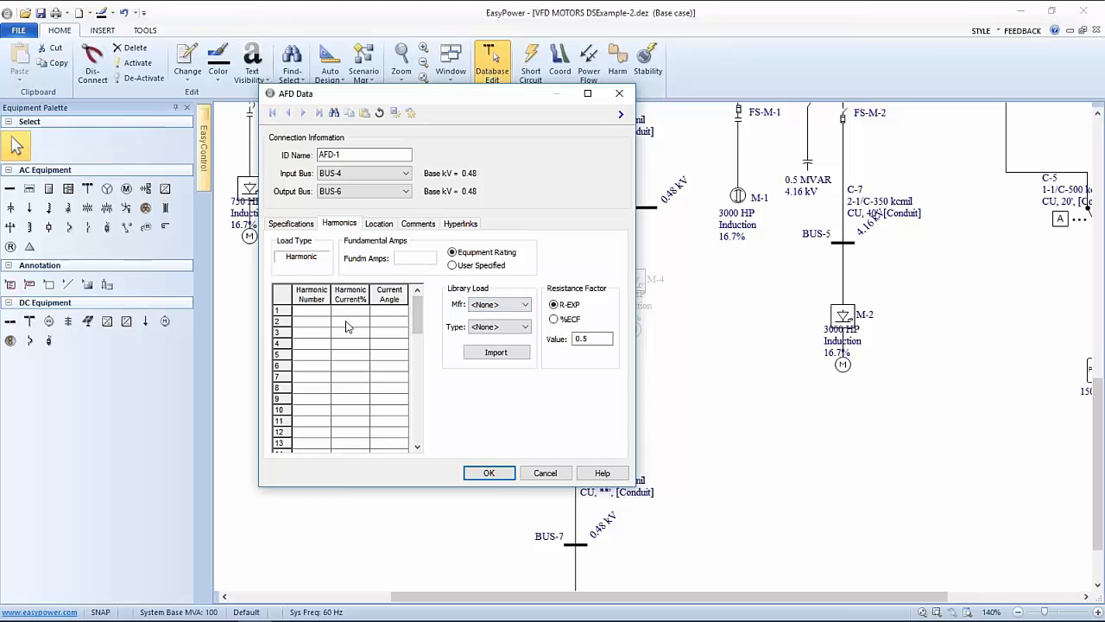
pyautogui.click(526, 306)
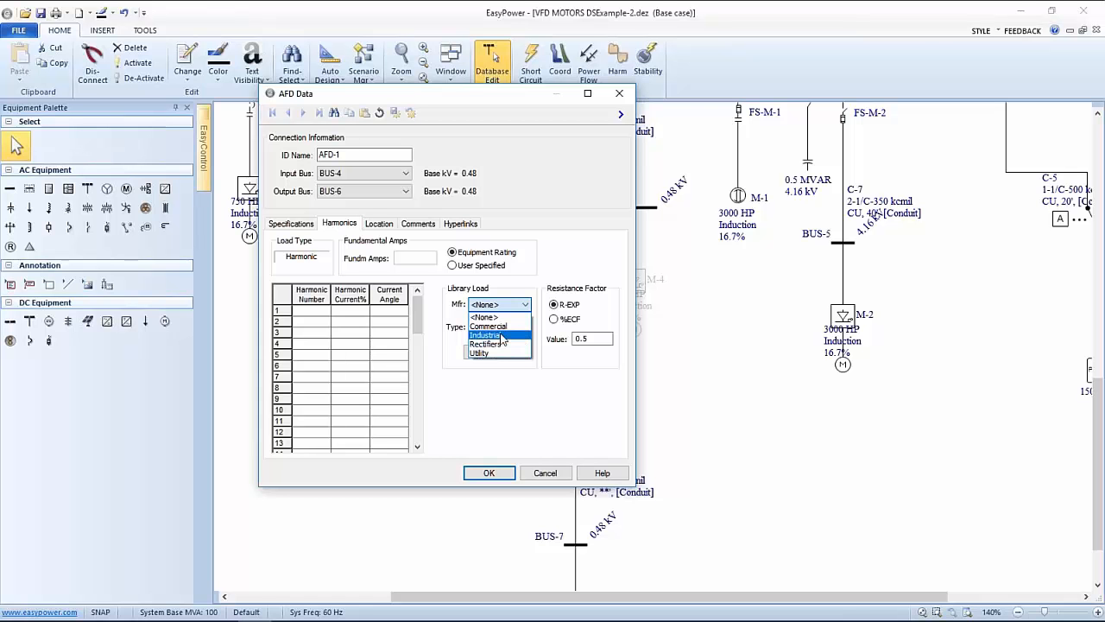
pyautogui.click(501, 336)
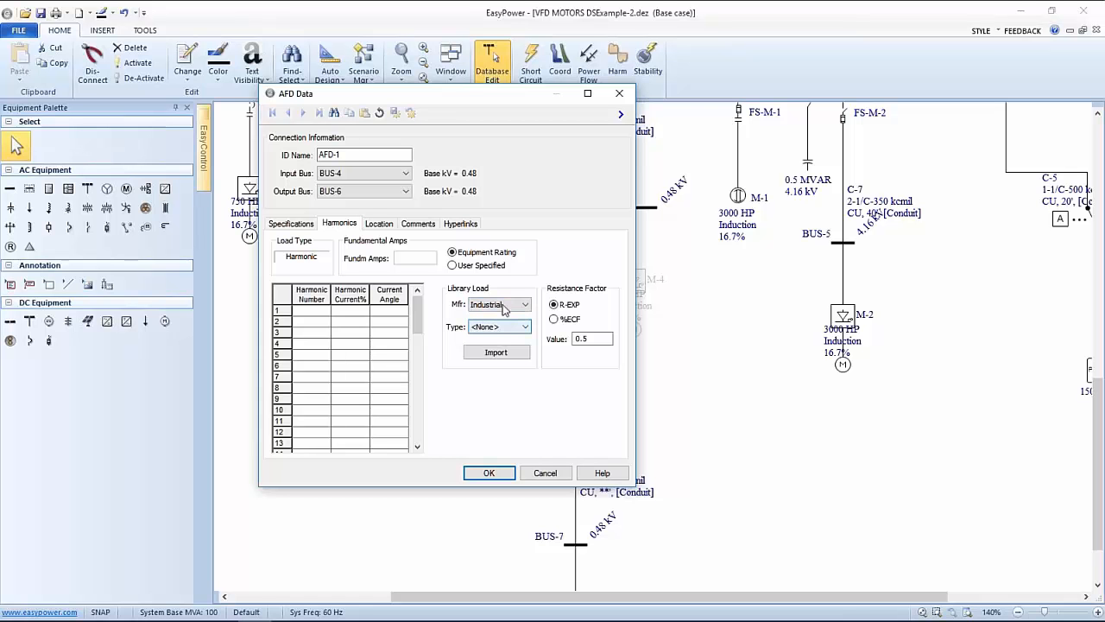
pyautogui.click(525, 328)
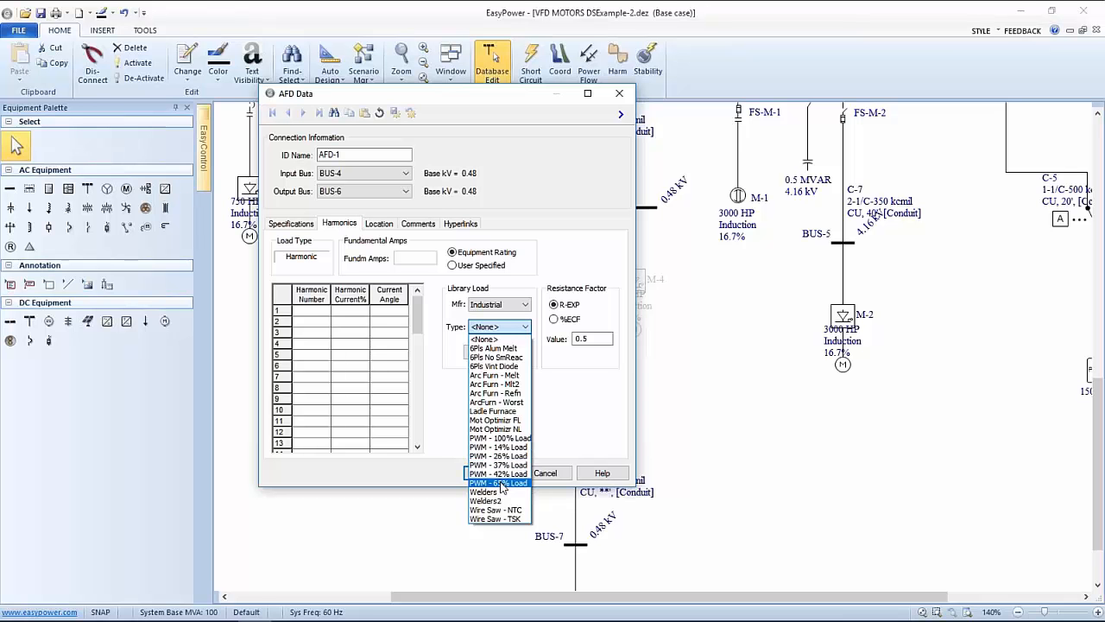
pyautogui.click(502, 486)
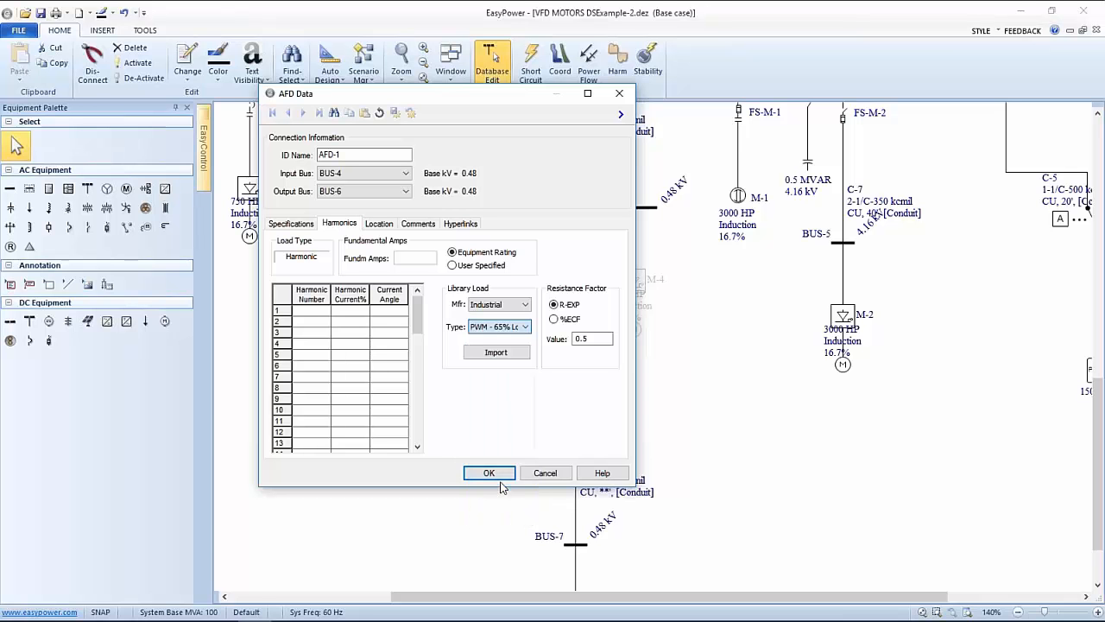
pyautogui.click(485, 354)
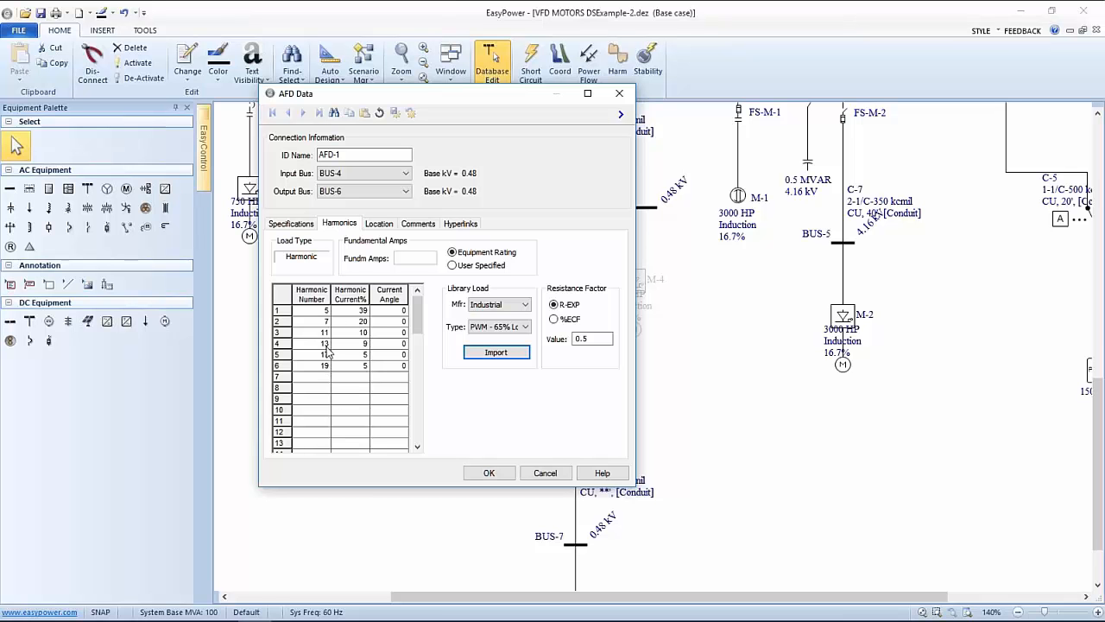
# - Replace AFD-1's harmonic spectrum with the imported "PWM - 14% Load" type and accept the drive data
pyautogui.click(512, 328)
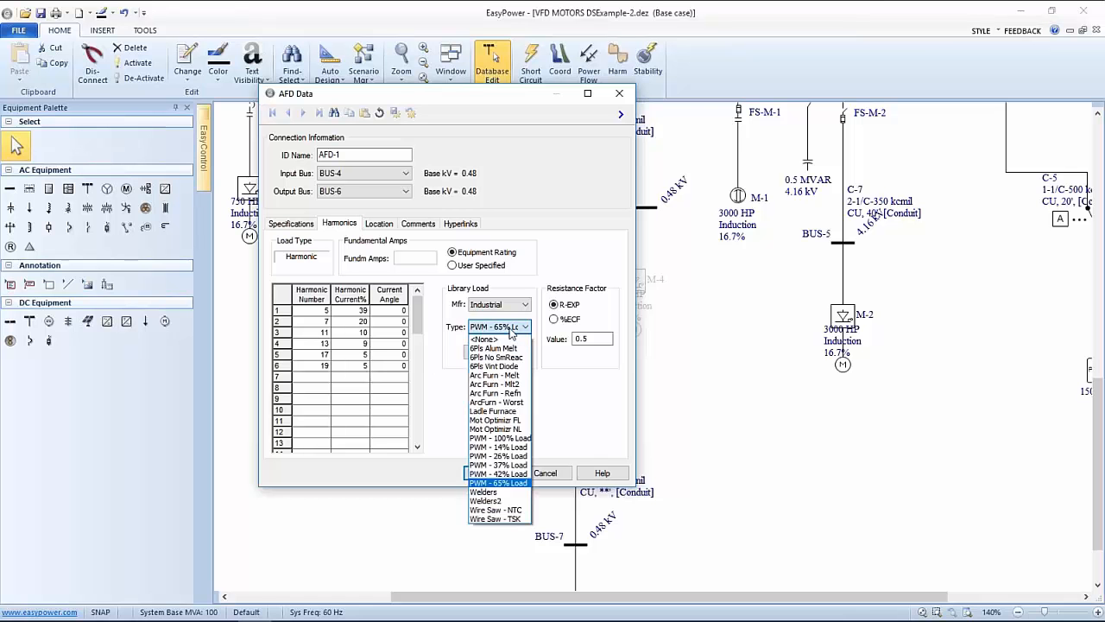
pyautogui.click(490, 447)
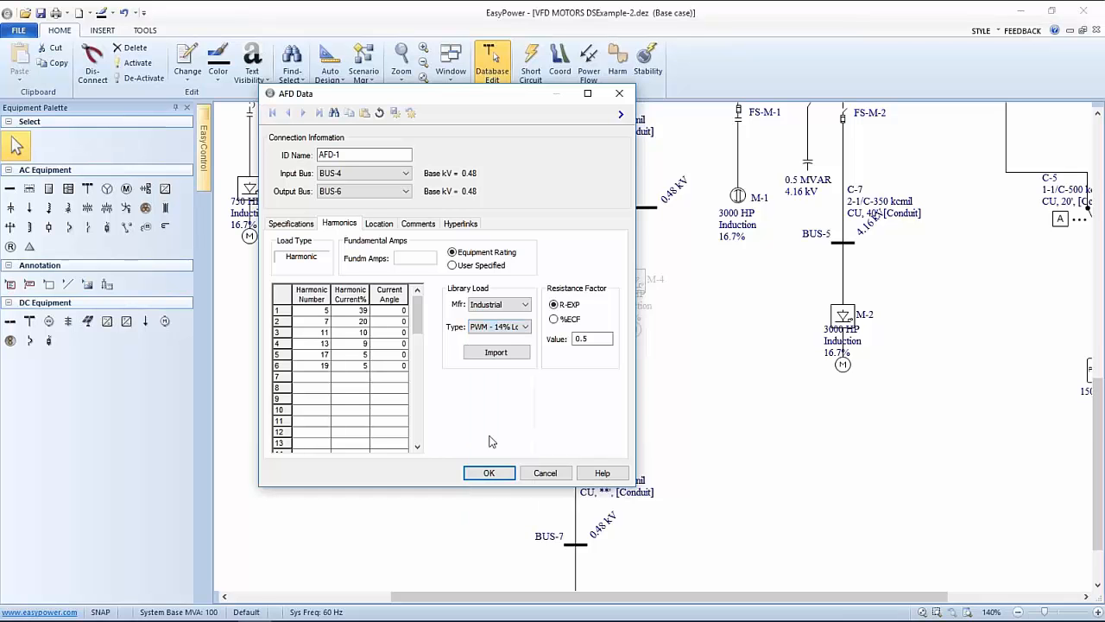
pyautogui.click(496, 352)
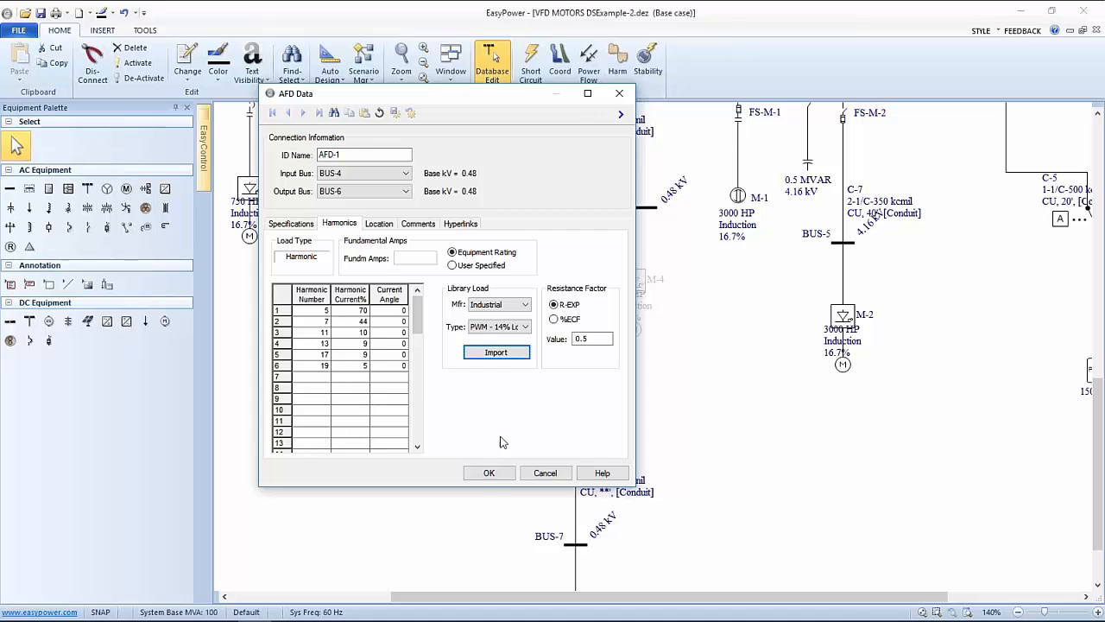
pyautogui.click(488, 472)
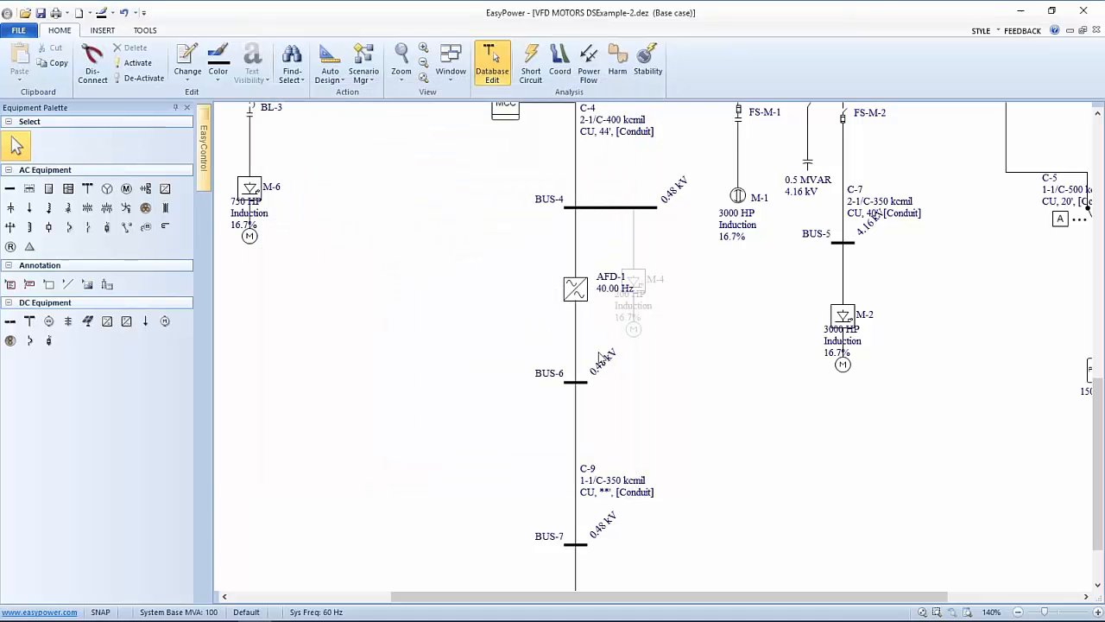
# - Open the harmonics data of motor M-2 on BUS-5 and import the Industrial "PWM - 14% Load" spectrum
pyautogui.doubleClick(845, 329)
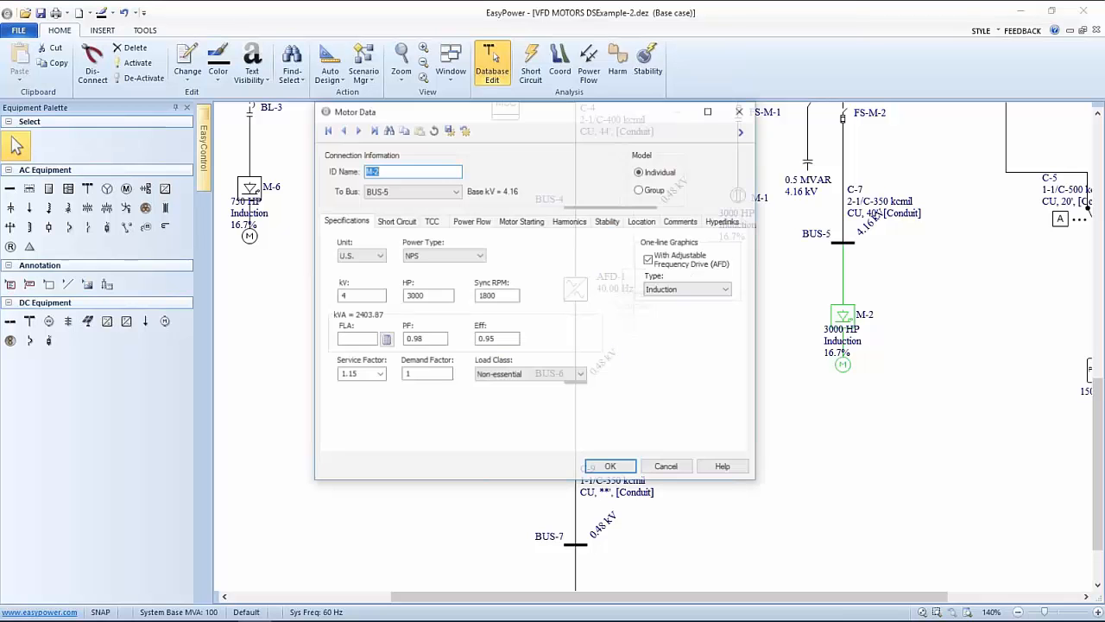
pyautogui.click(561, 222)
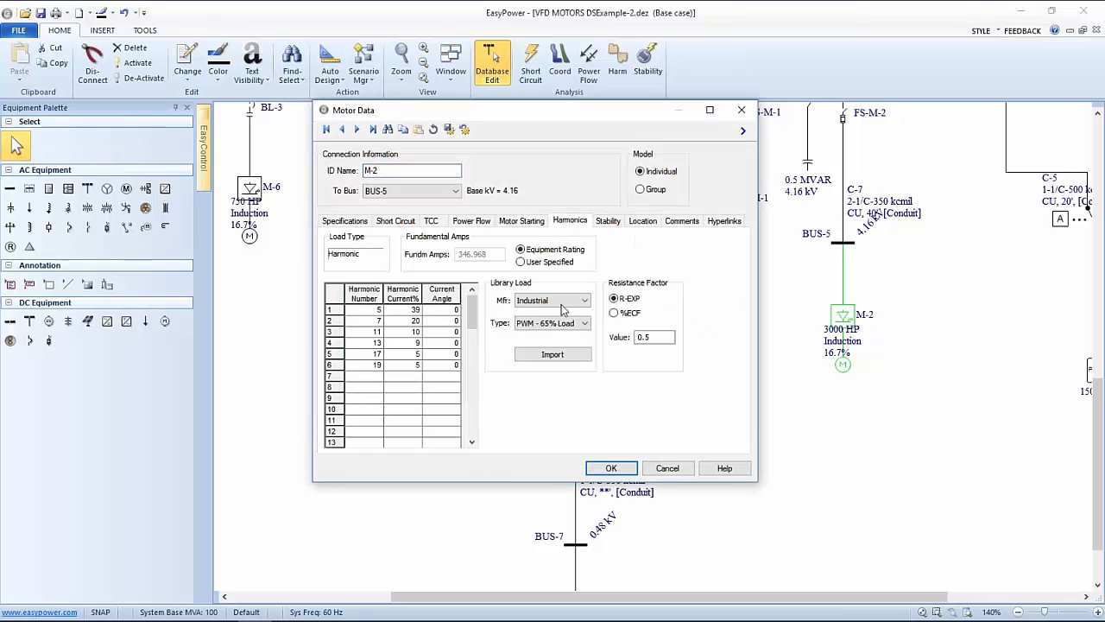
pyautogui.click(546, 325)
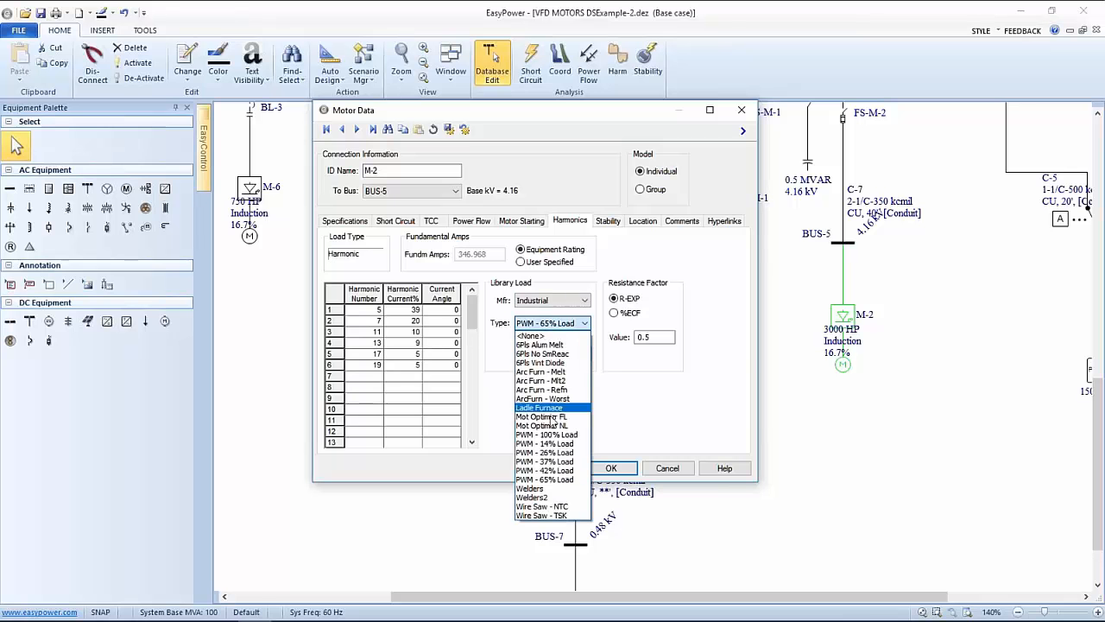
pyautogui.click(561, 406)
pyautogui.click(556, 354)
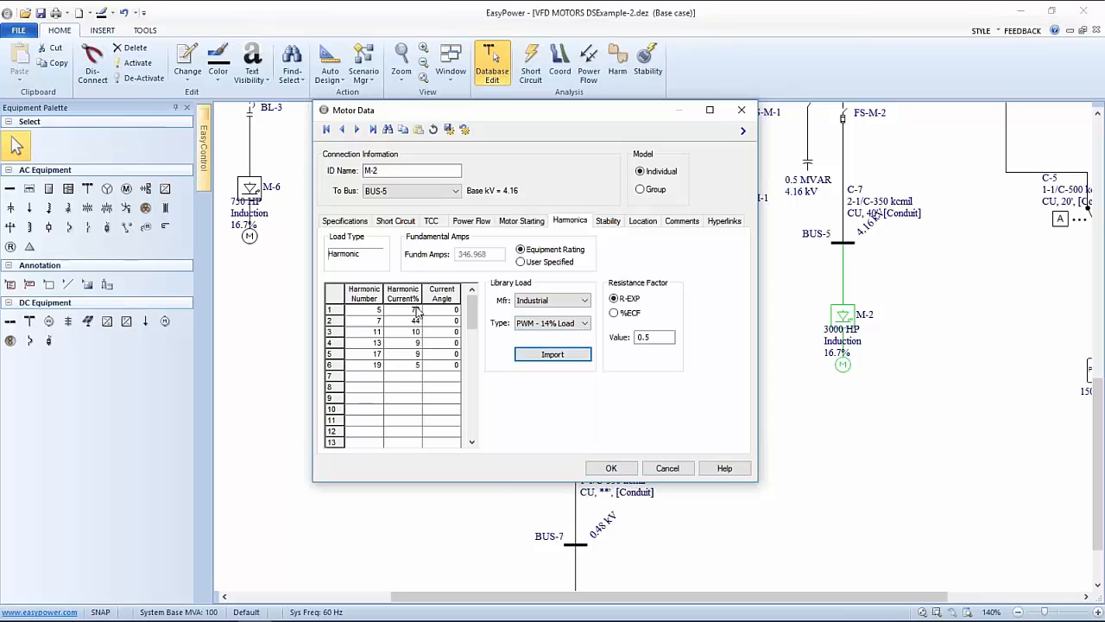
# - Accept motor M-2's data and try to switch to Short Circuit focus, declining the error report
pyautogui.click(611, 468)
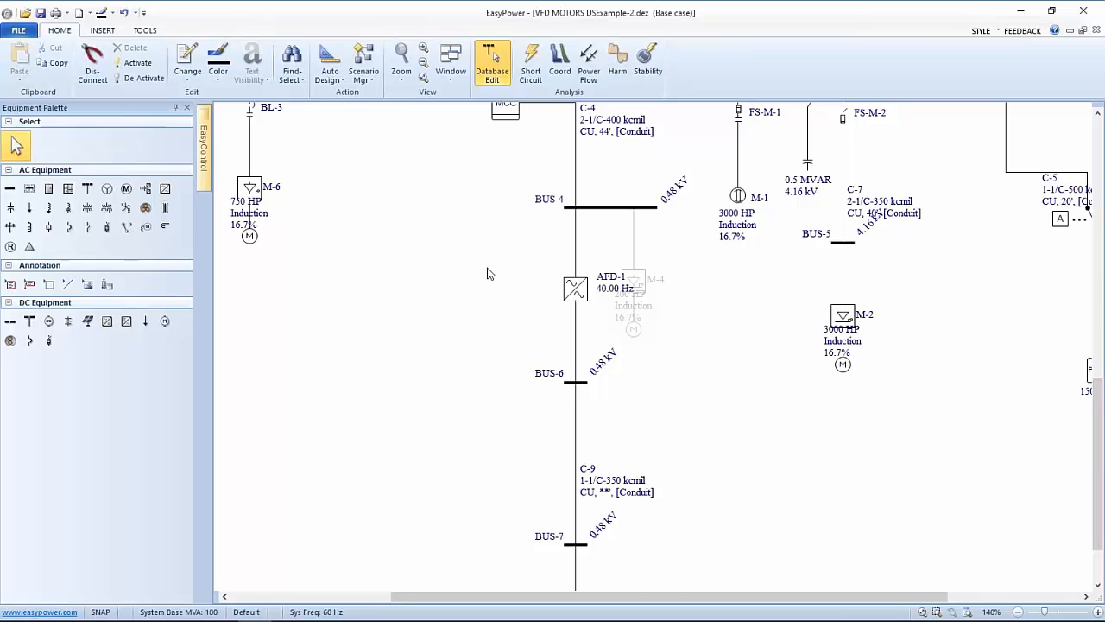
pyautogui.moveTo(495, 297); pyautogui.dragTo(522, 398)
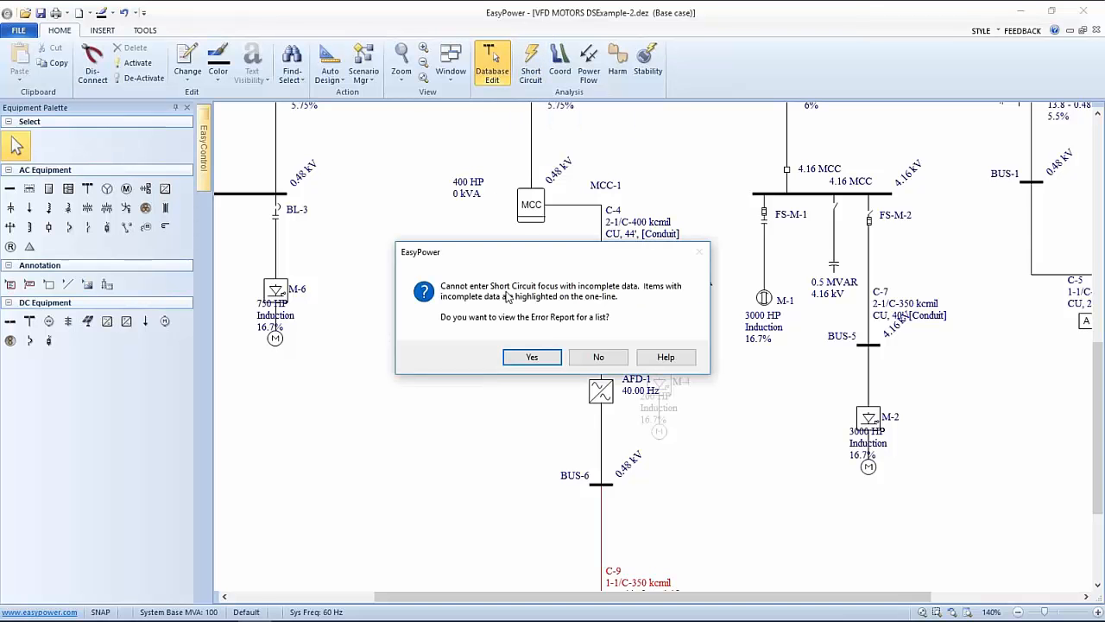
pyautogui.click(590, 359)
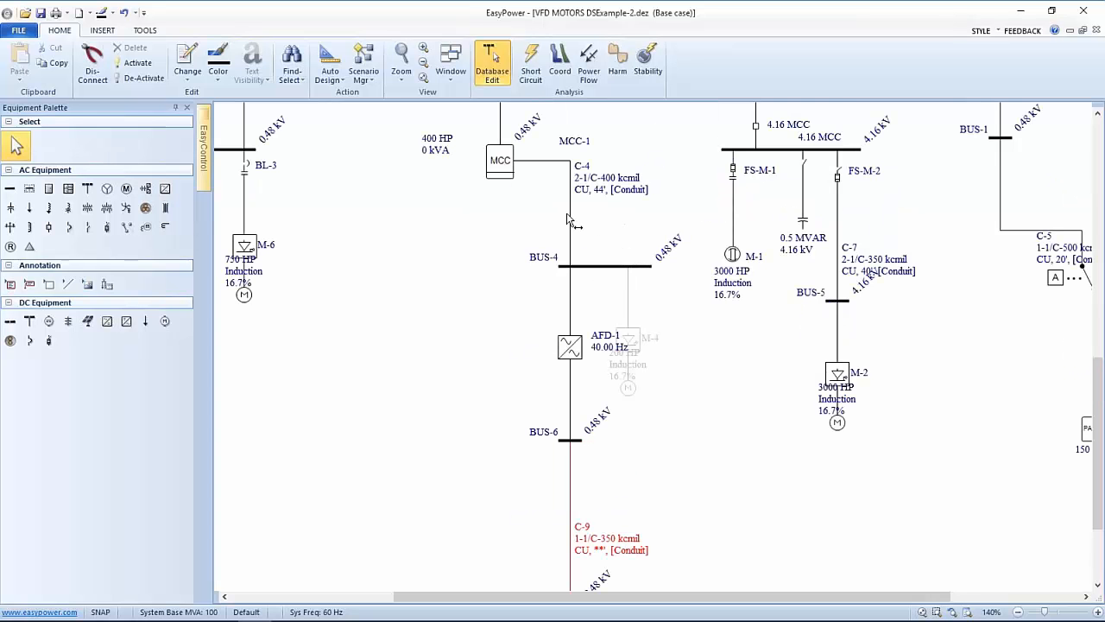
# - Copy the data of cable C-4 and paste it onto the incomplete cable C-9 between BUS-6 and BUS-7
pyautogui.rightClick(570, 216)
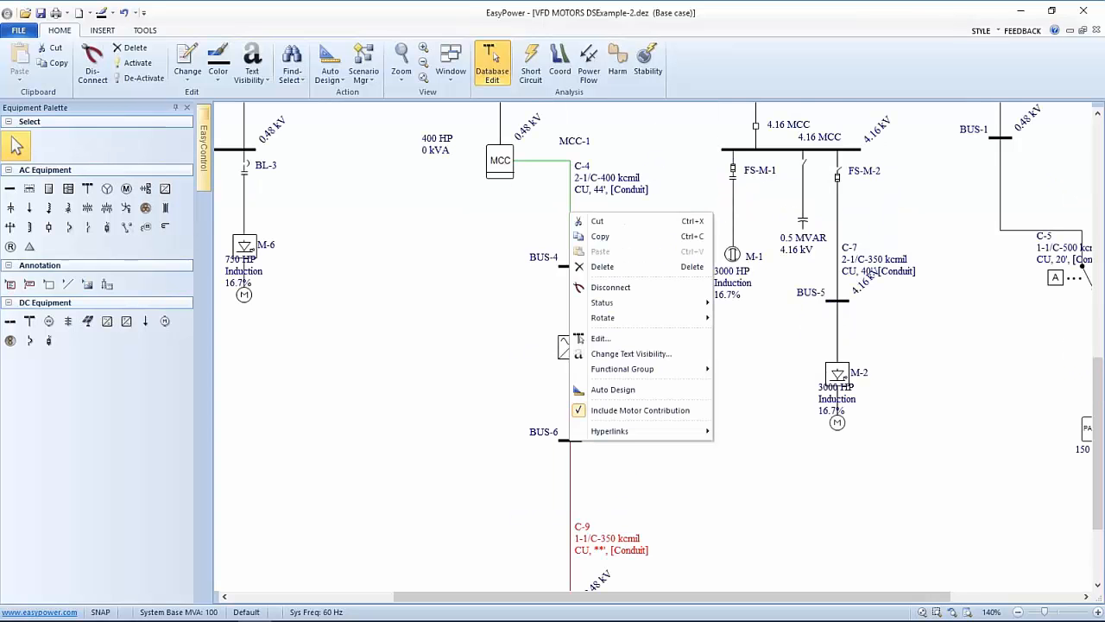
pyautogui.click(591, 231)
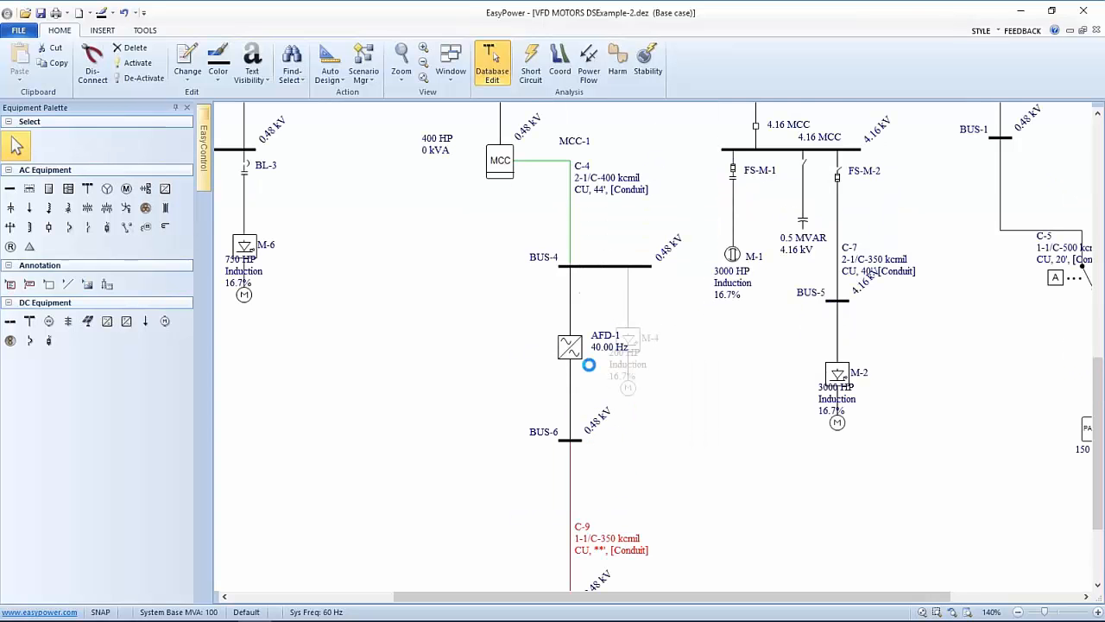
pyautogui.rightClick(572, 488)
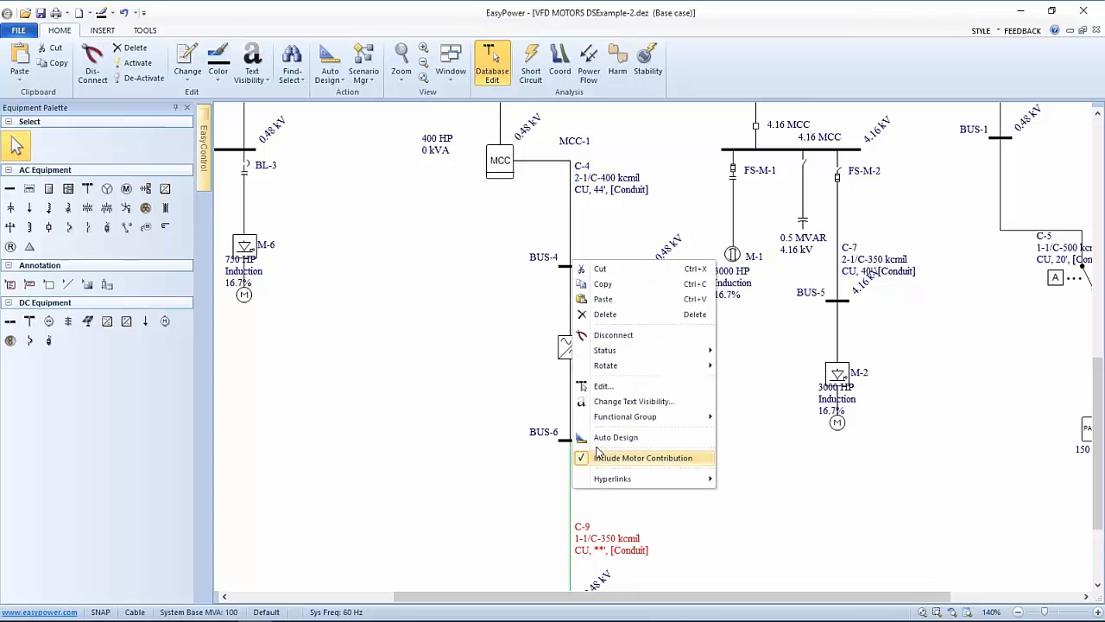
pyautogui.click(605, 299)
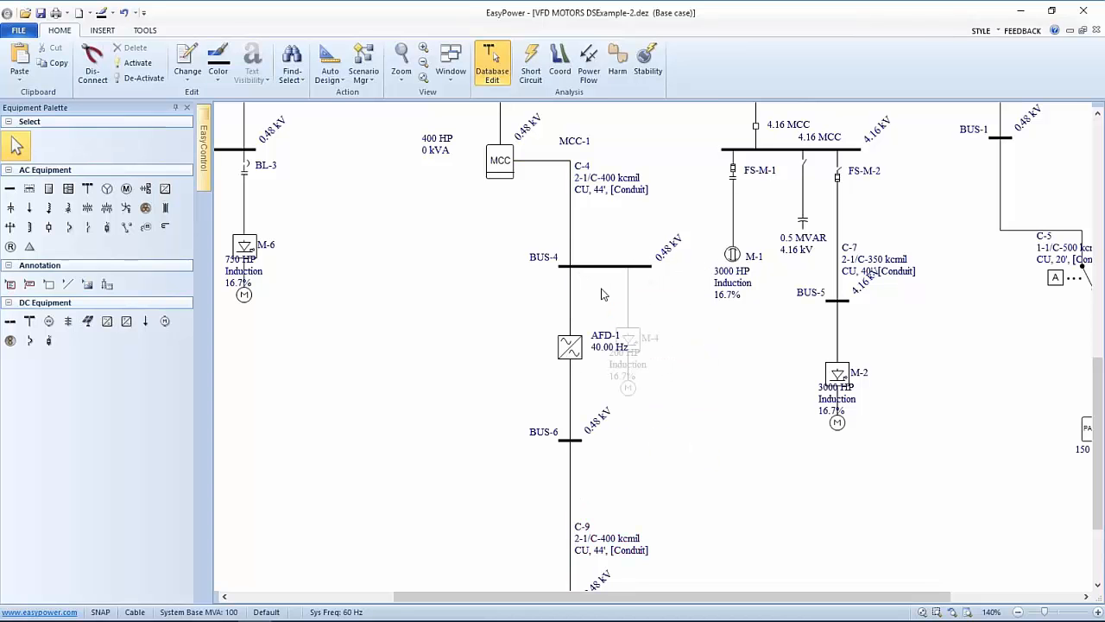
# - Switch to Short Circuit focus, fault BUS-6 alone and arrange the windows to show its arc flash hazard report
pyautogui.click(532, 67)
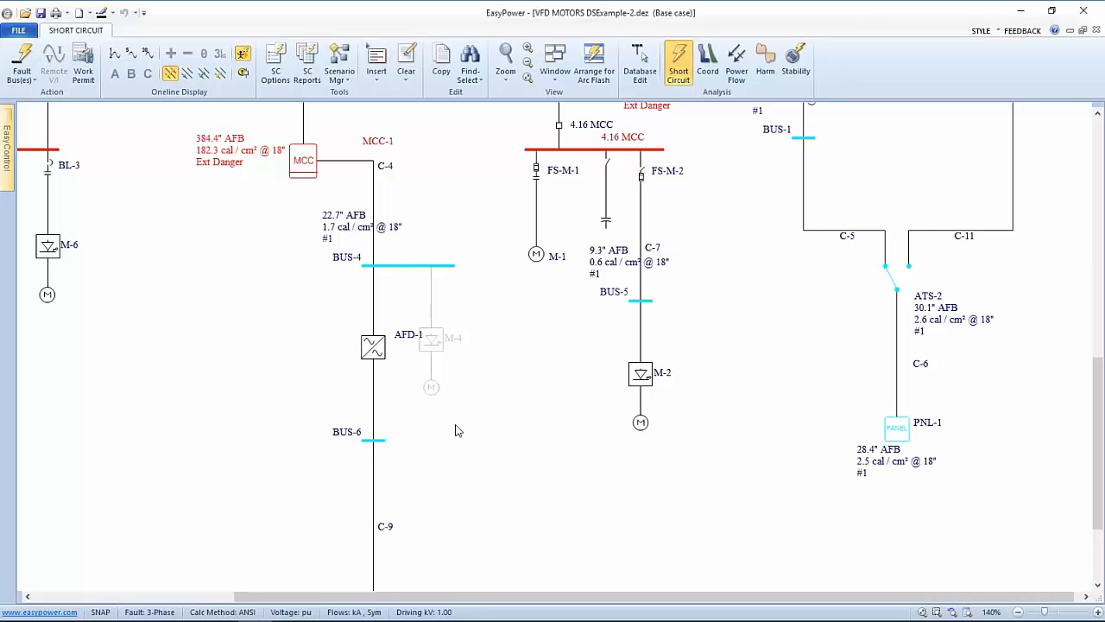
pyautogui.moveTo(478, 409); pyautogui.dragTo(533, 348)
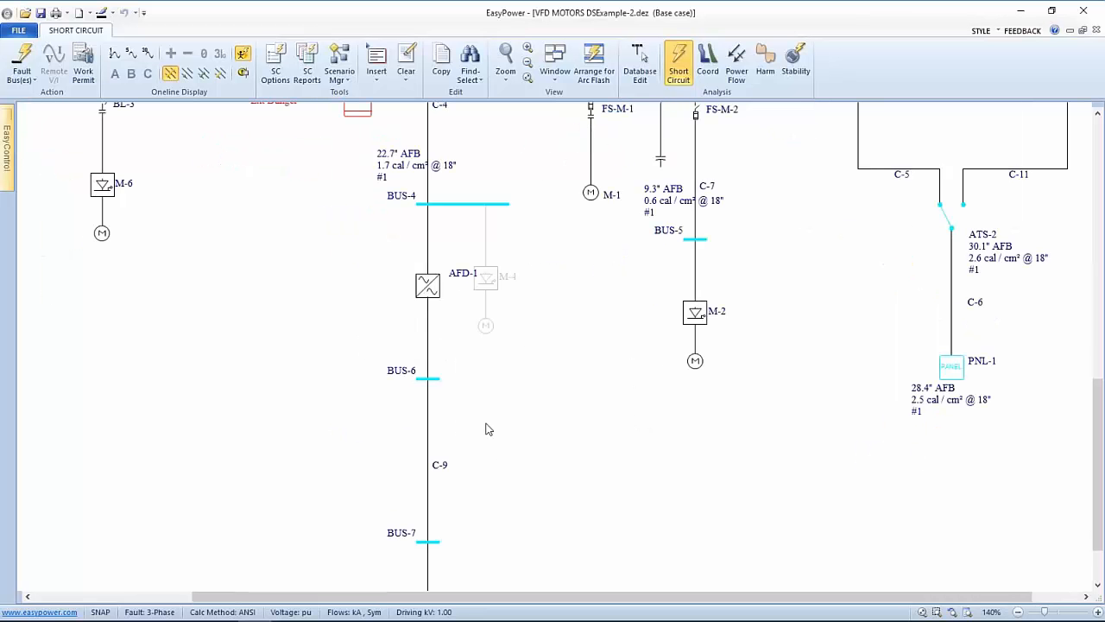
pyautogui.moveTo(526, 444); pyautogui.dragTo(547, 495)
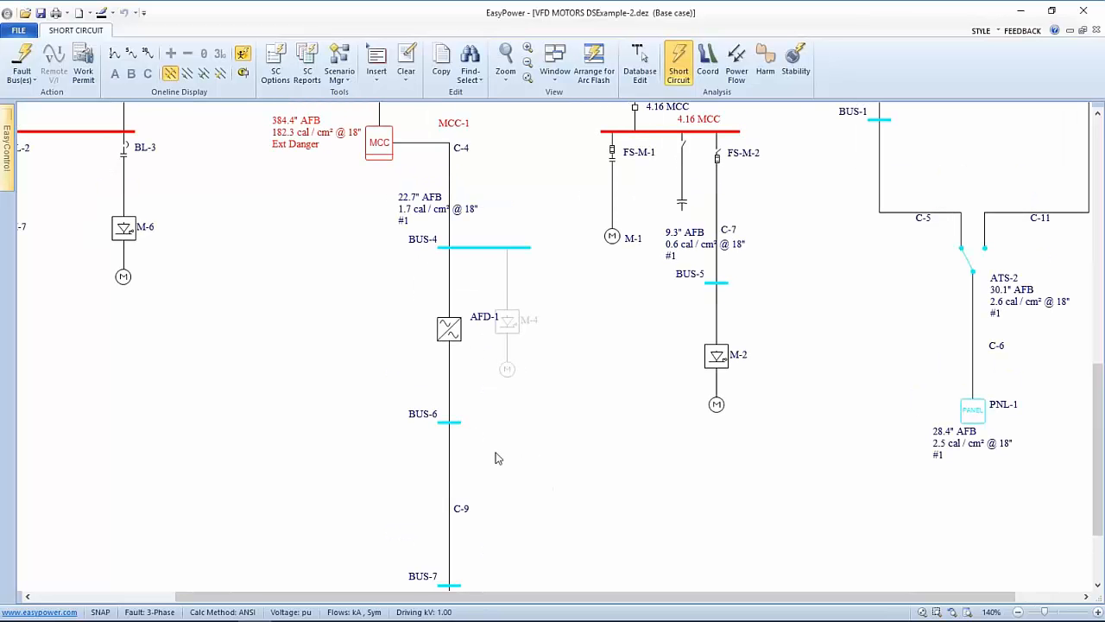
pyautogui.moveTo(501, 449); pyautogui.dragTo(516, 342)
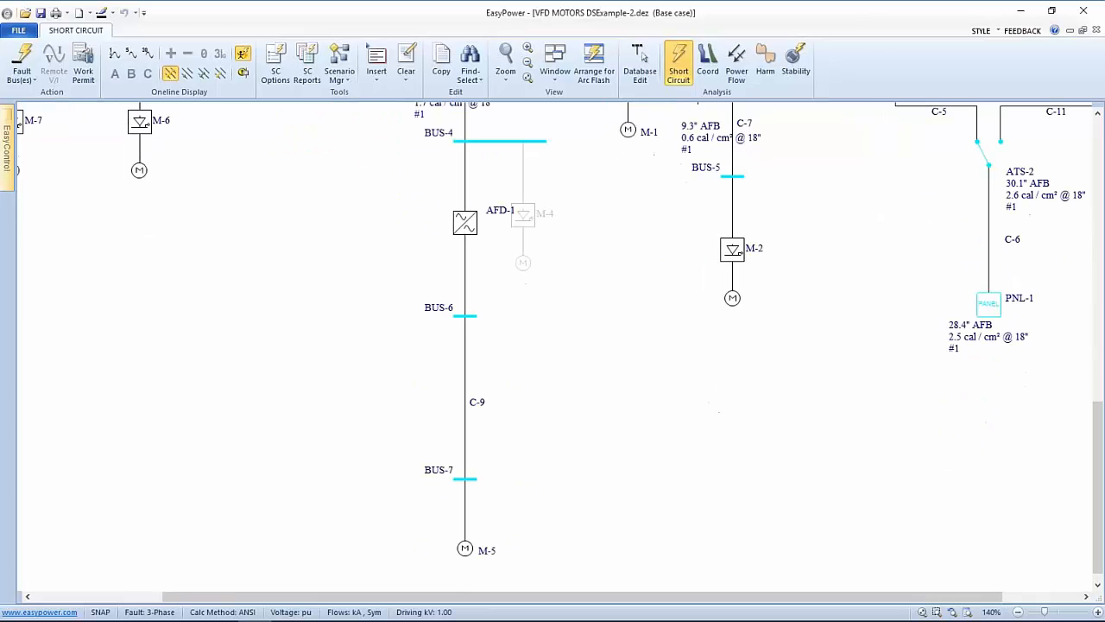
pyautogui.click(464, 317)
pyautogui.doubleClick(464, 316)
pyautogui.click(594, 75)
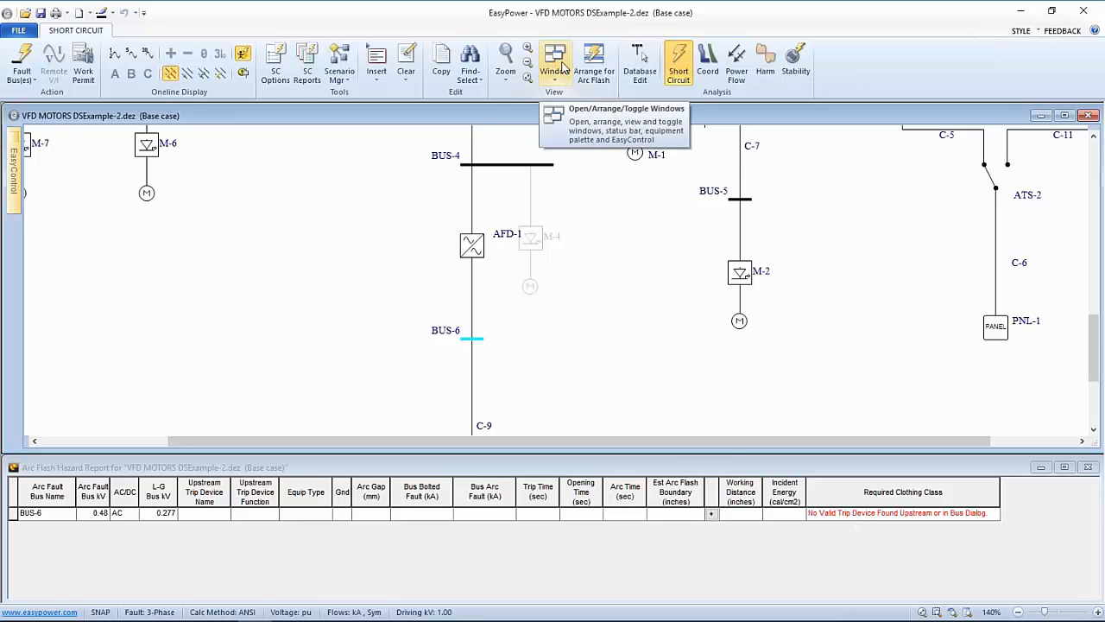
# - Return to database editing, saving the temporary changes, and set AFD-1's input-side ANSI code to Non-regen
pyautogui.click(639, 63)
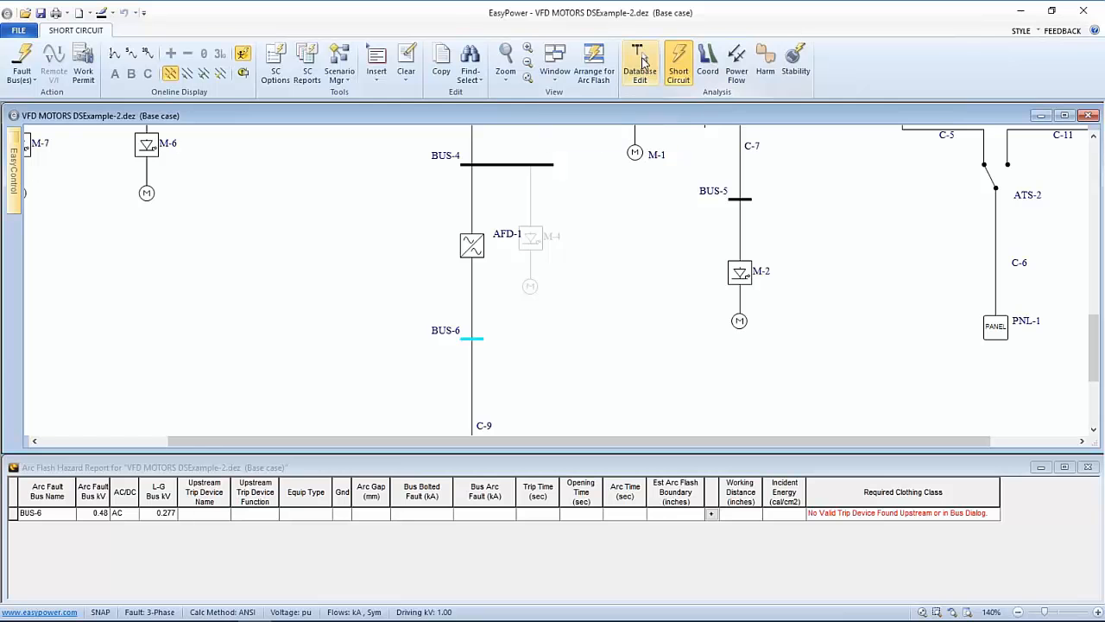
pyautogui.click(473, 353)
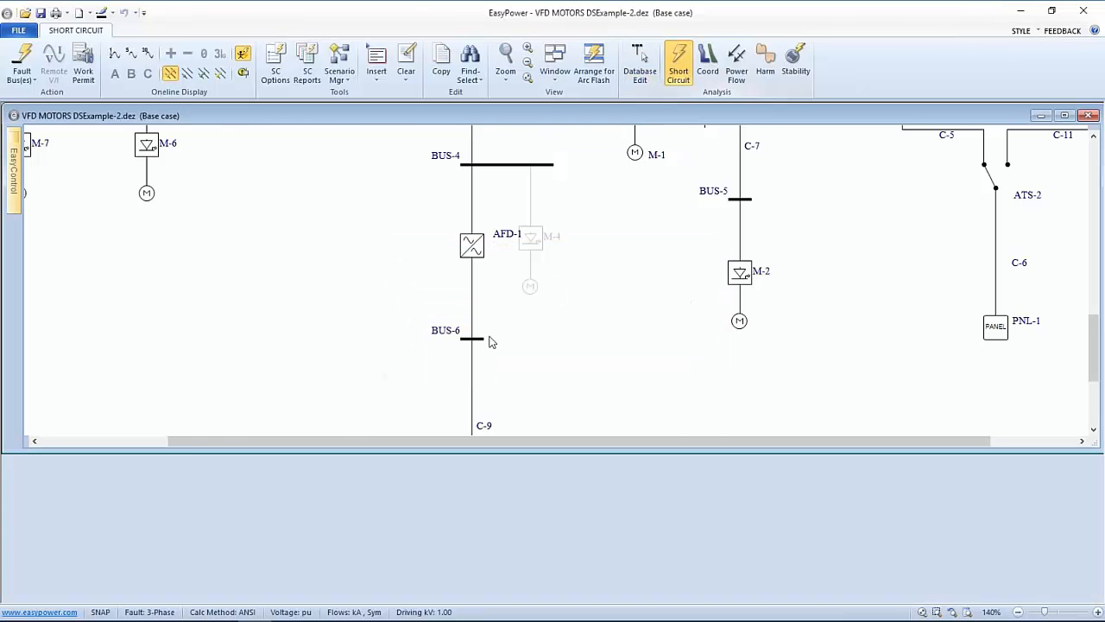
pyautogui.click(671, 253)
pyautogui.doubleClick(671, 254)
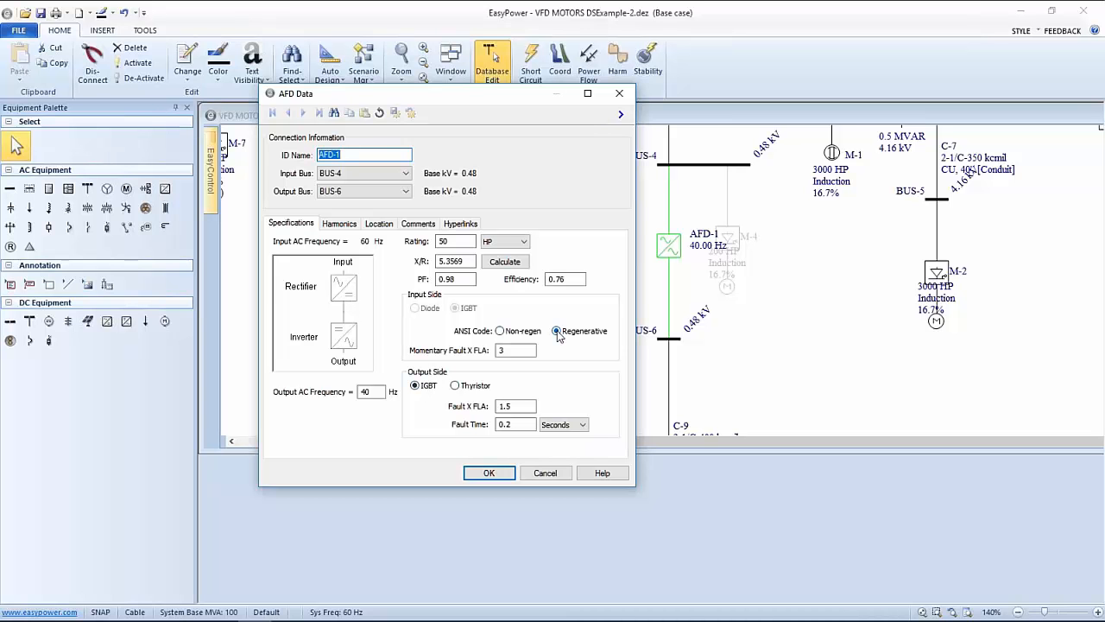
pyautogui.click(500, 332)
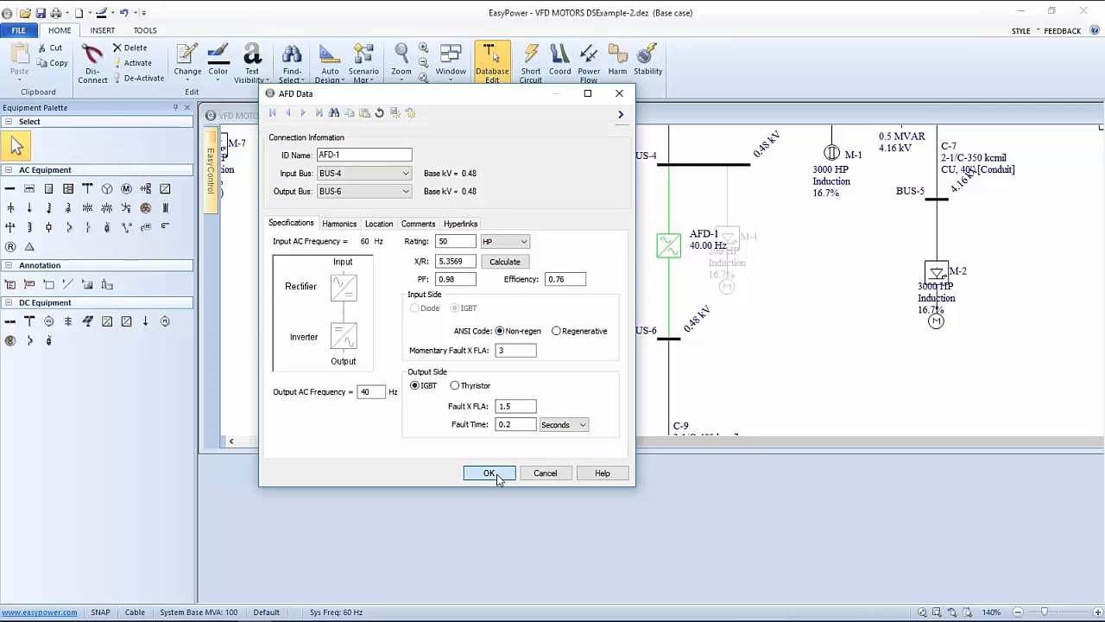
pyautogui.click(489, 473)
# - Rerun the short-circuit analysis and examine the momentary fault currents around BUS-4, AFD-1 and BUS-6
pyautogui.click(528, 69)
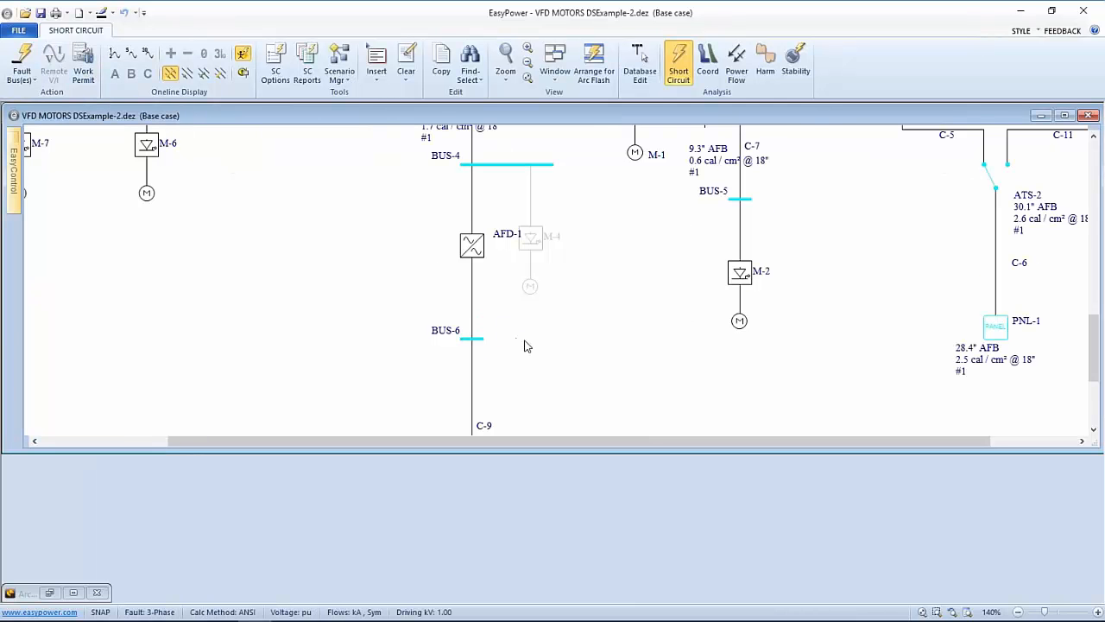
pyautogui.scroll(-3, 527, 346)
pyautogui.click(479, 421)
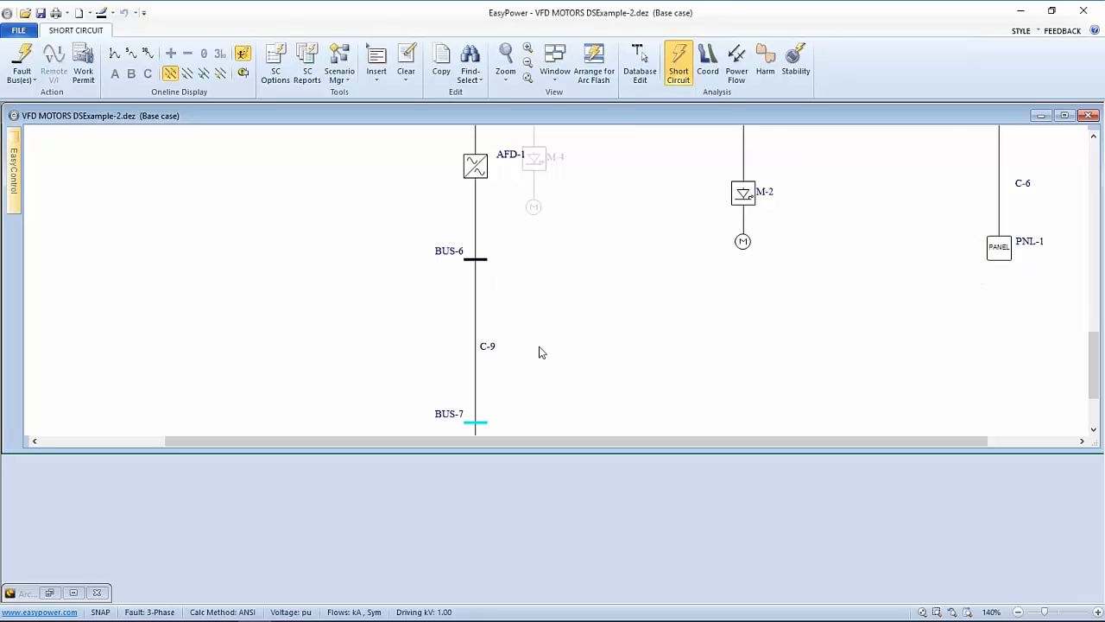
pyautogui.scroll(5, 415, 259)
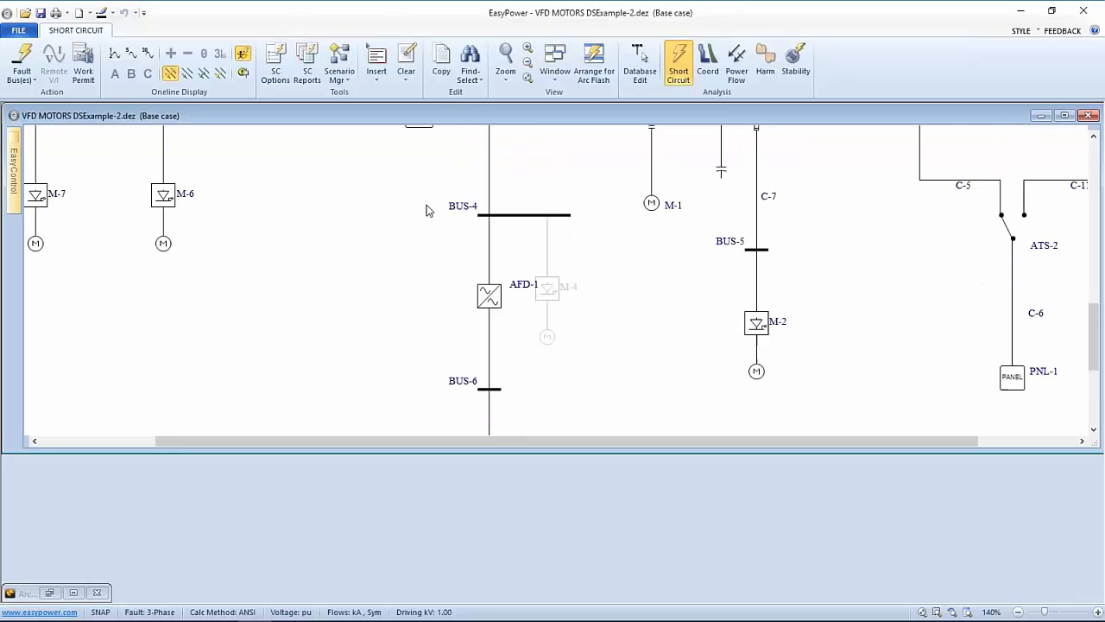
pyautogui.scroll(1, 428, 213)
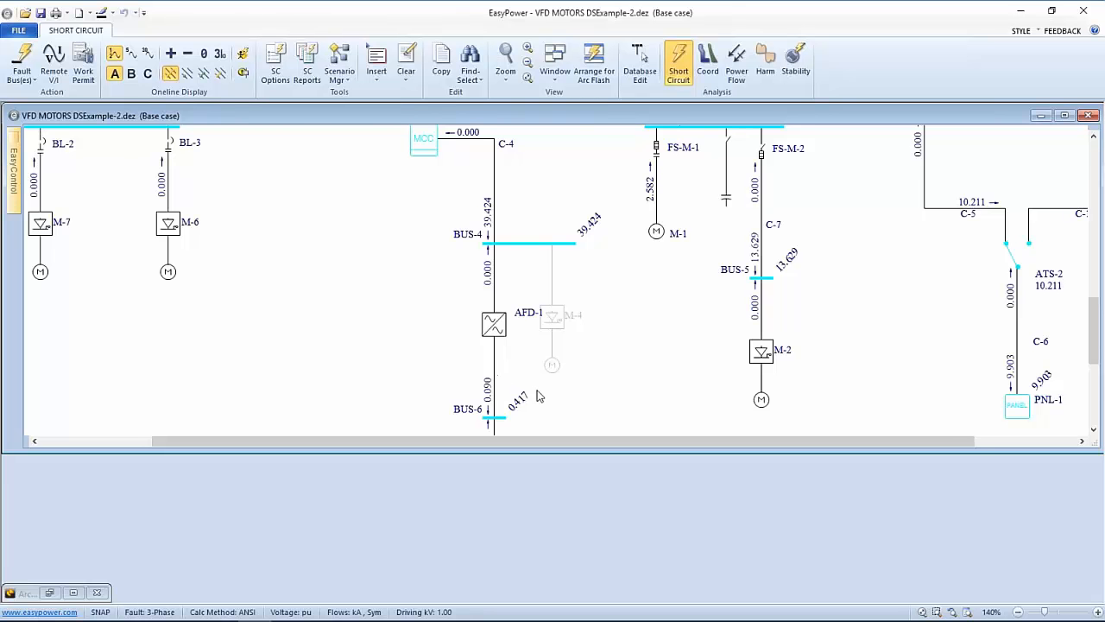
pyautogui.scroll(-3, 546, 298)
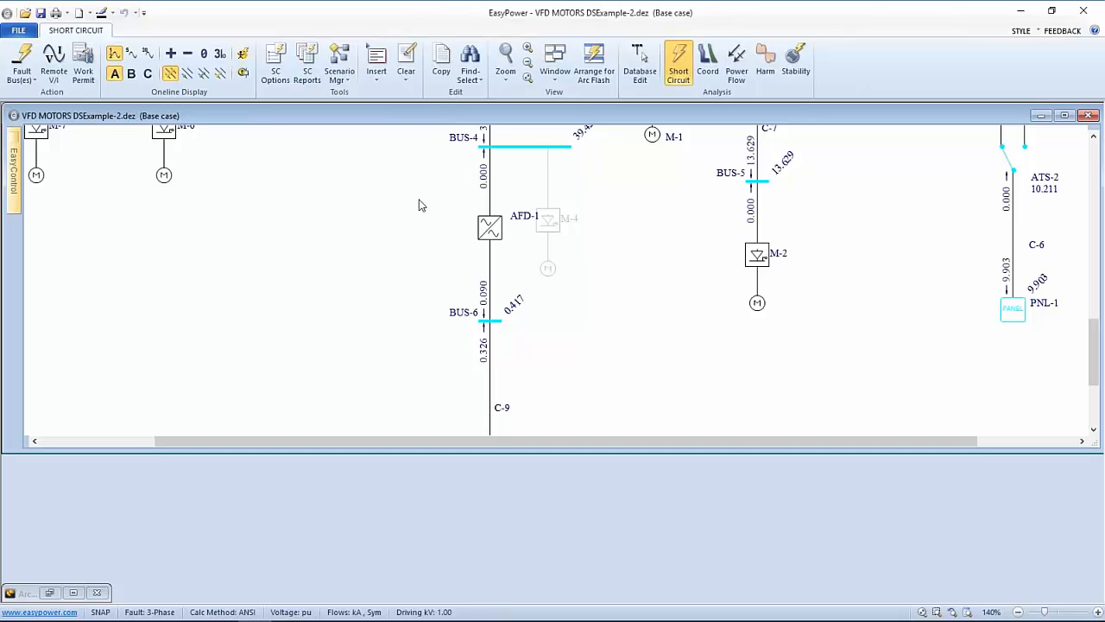
pyautogui.scroll(3, 439, 180)
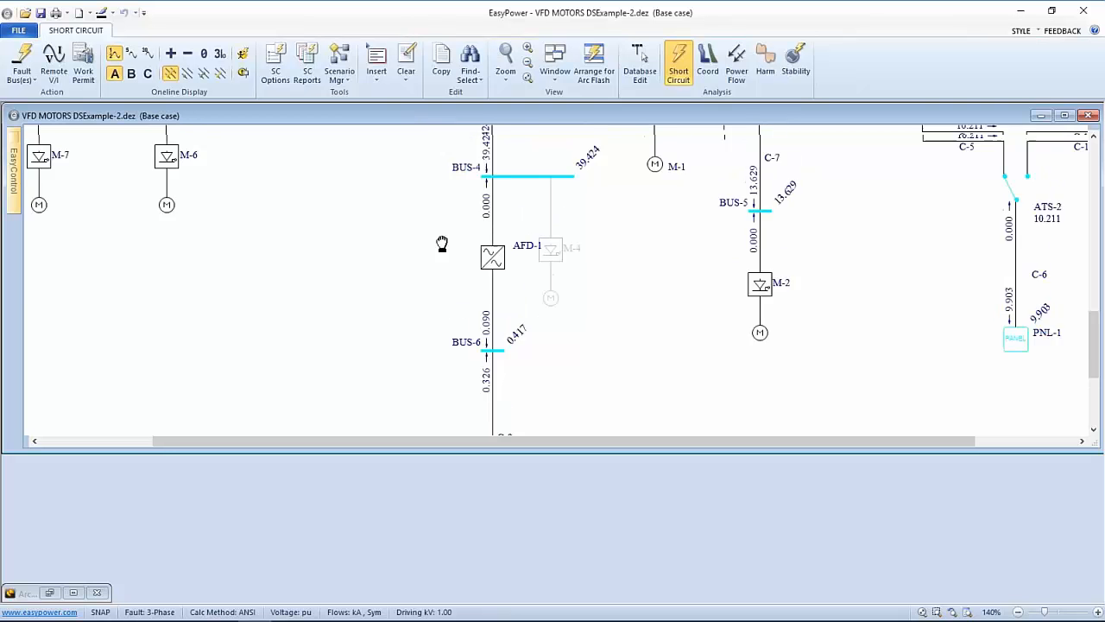
# - Return to database editing, saving the temporary changes, and set AFD-1's input-side ANSI code to Regenerative
pyautogui.click(643, 61)
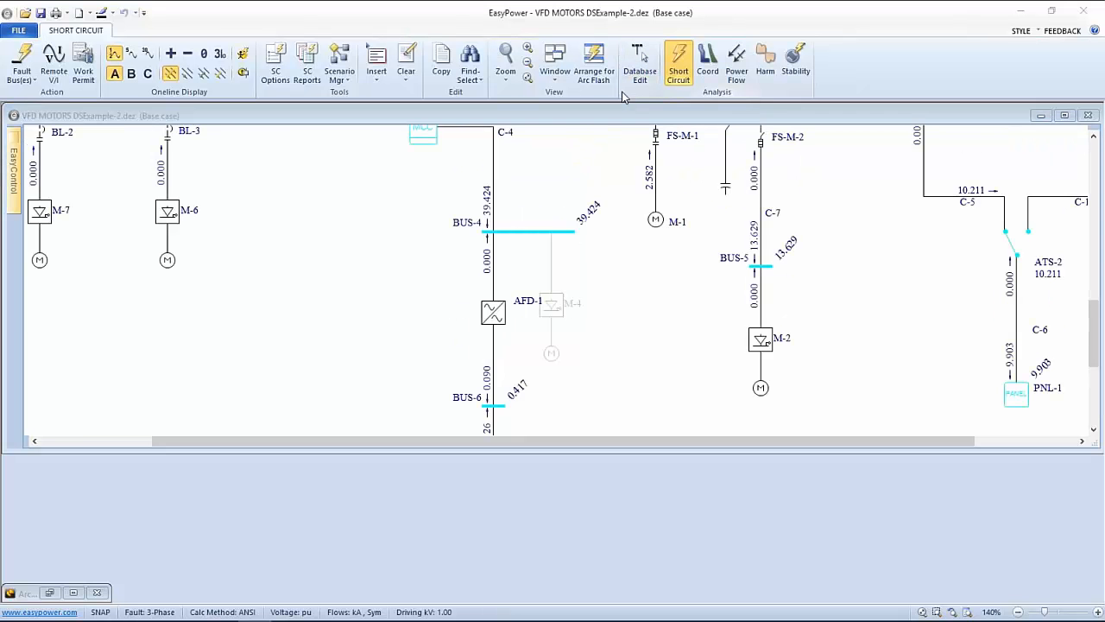
pyautogui.click(473, 353)
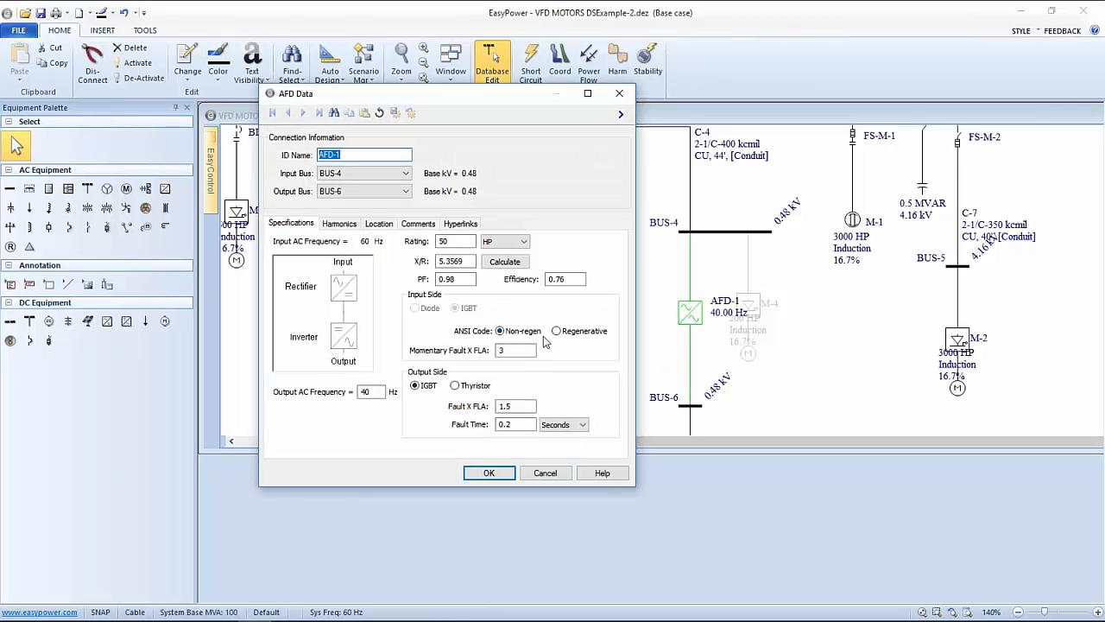
pyautogui.click(557, 332)
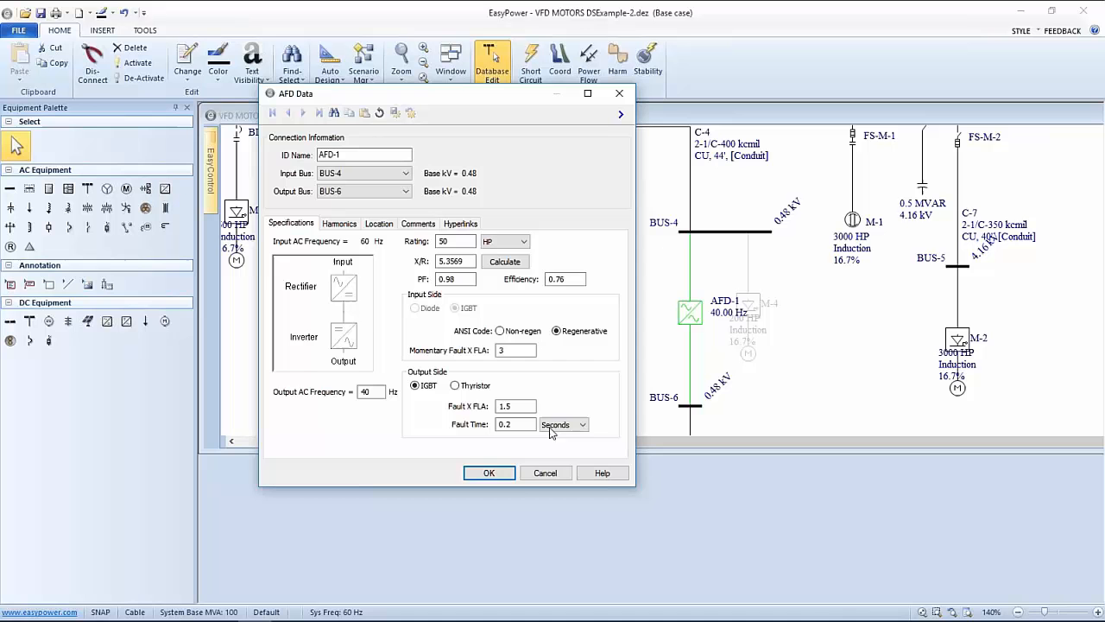
pyautogui.click(508, 475)
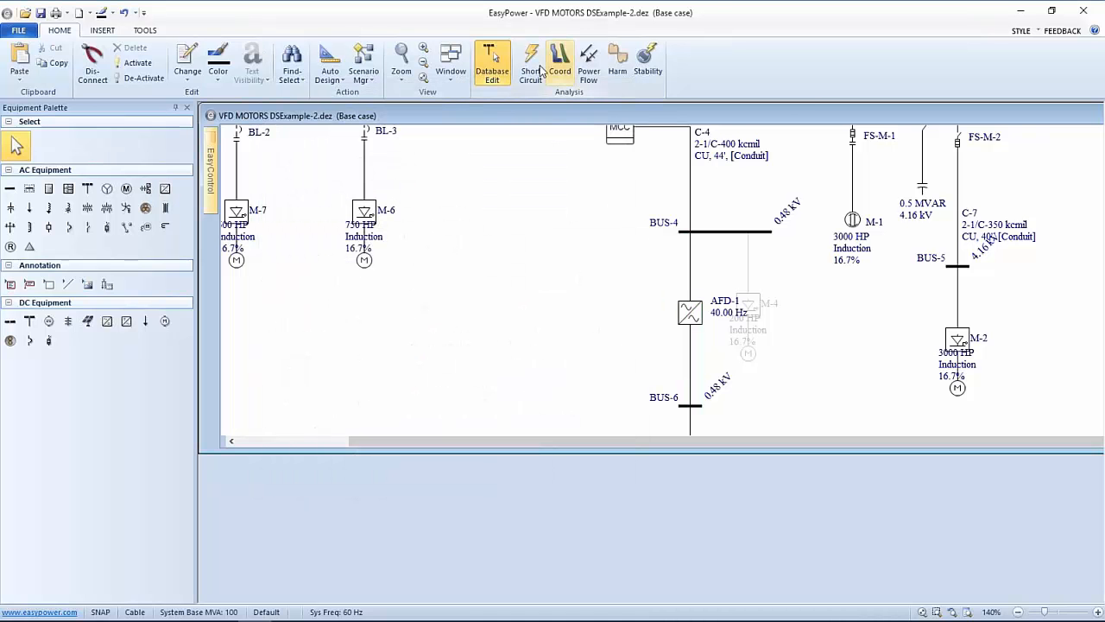
# - Recalculate the momentary three-phase fault currents and review the Arc Flash Hazard options without changing them
pyautogui.click(530, 64)
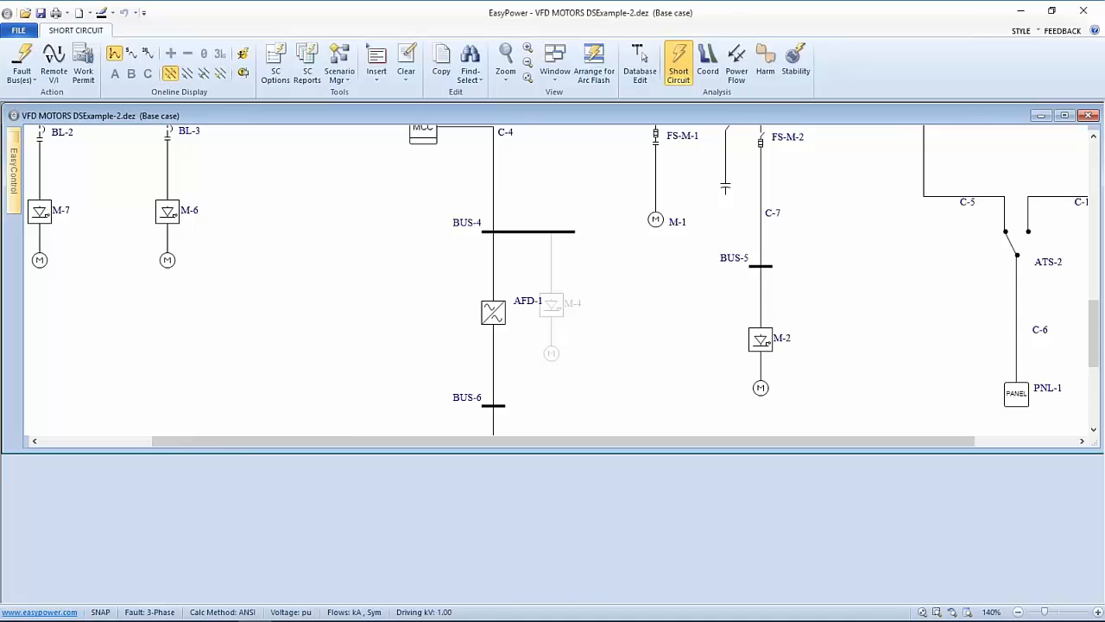
pyautogui.click(51, 78)
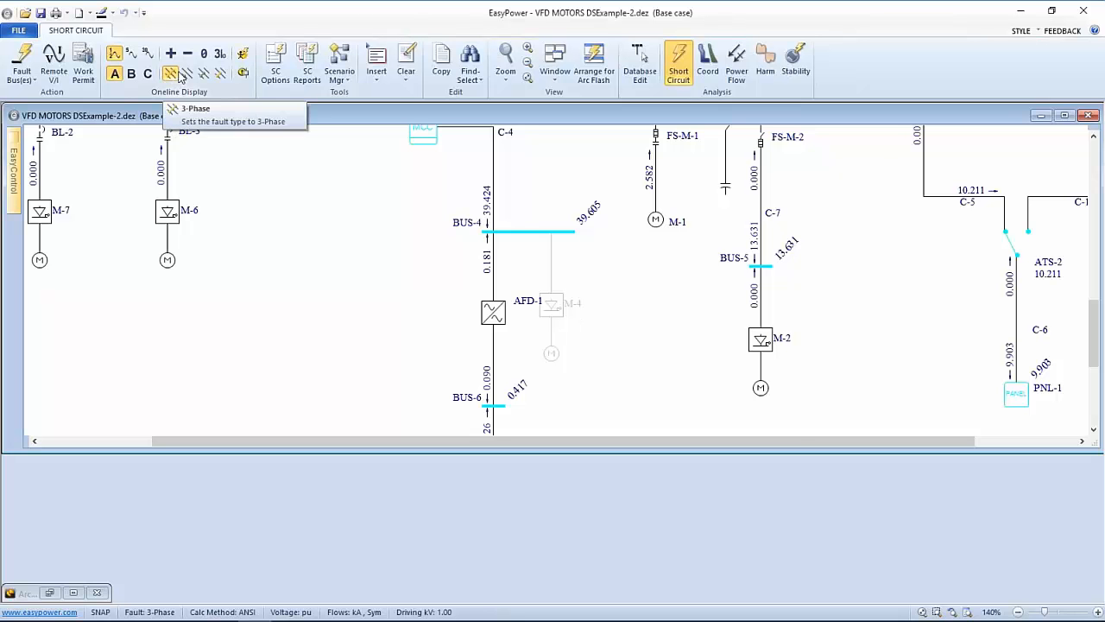
pyautogui.click(277, 61)
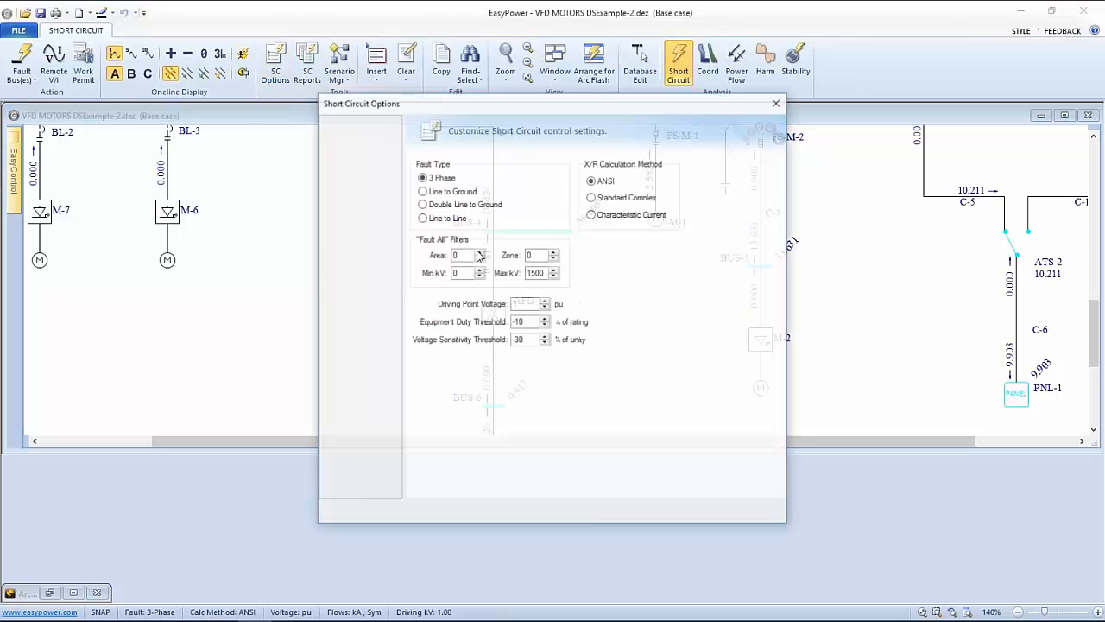
pyautogui.click(358, 182)
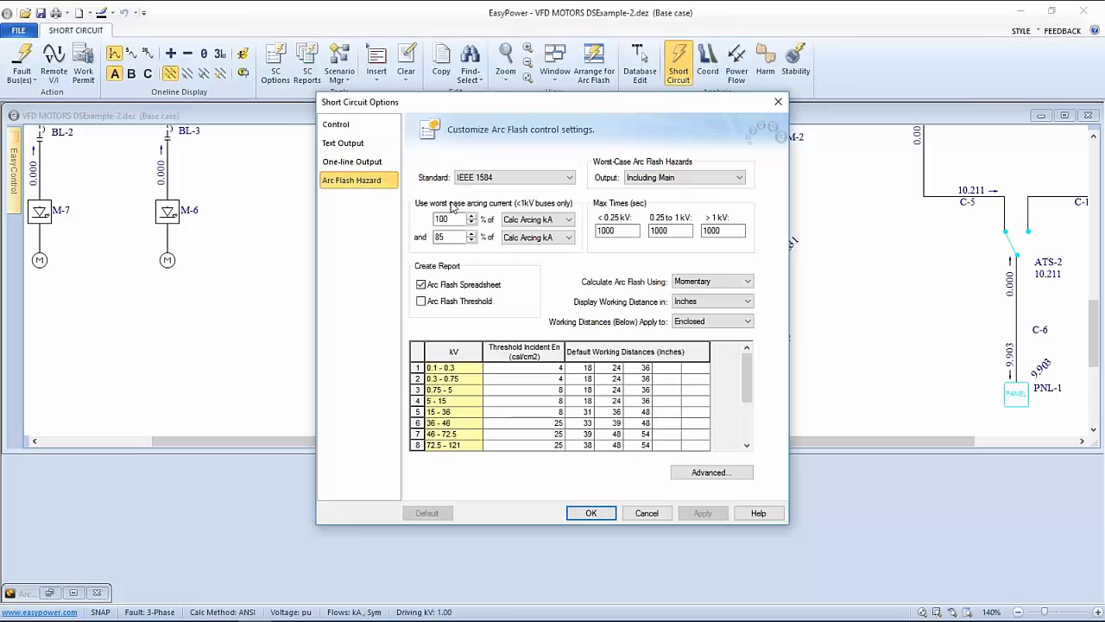
pyautogui.click(647, 513)
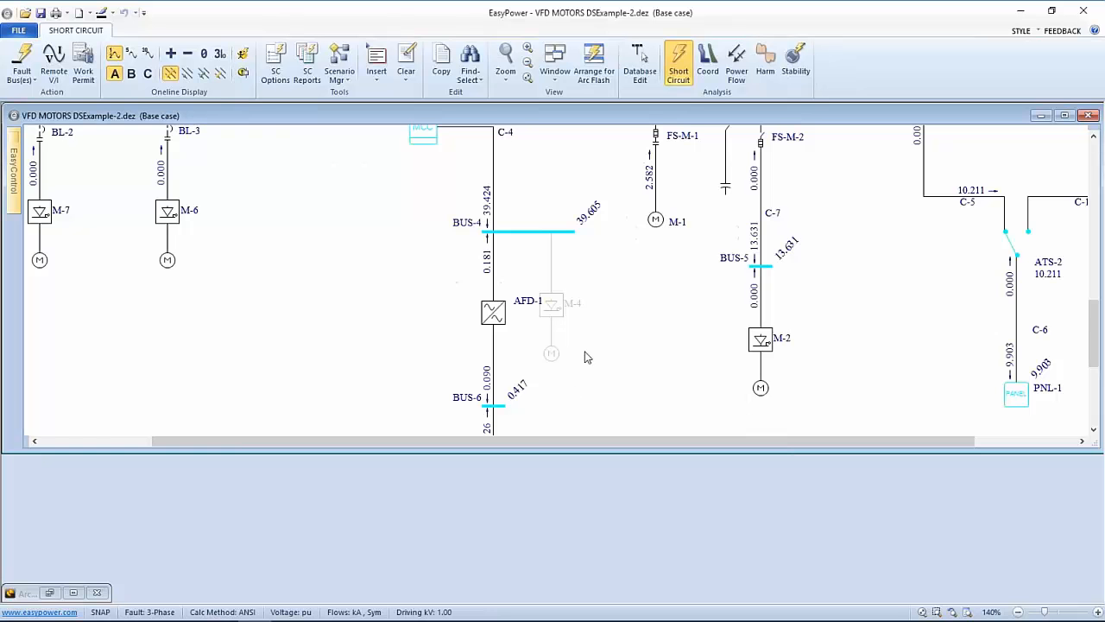
# - Examine the momentary fault currents from BUS-6 through cable C-9 and BUS-7 down to motor M-5
pyautogui.moveTo(598, 349); pyautogui.dragTo(641, 190)
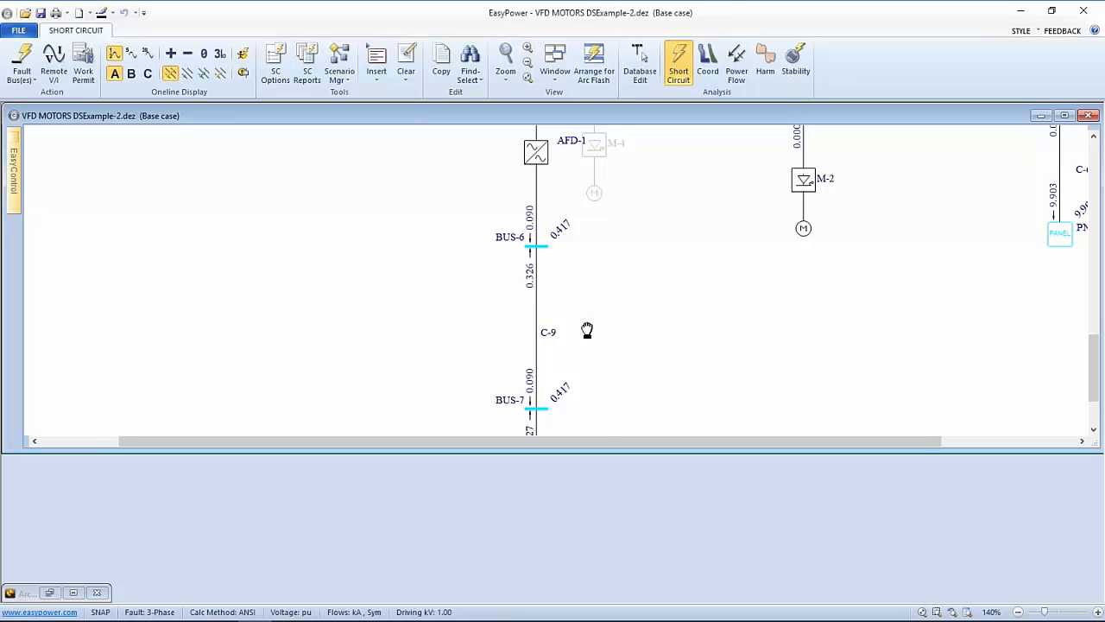
pyautogui.scroll(-2, 587, 334)
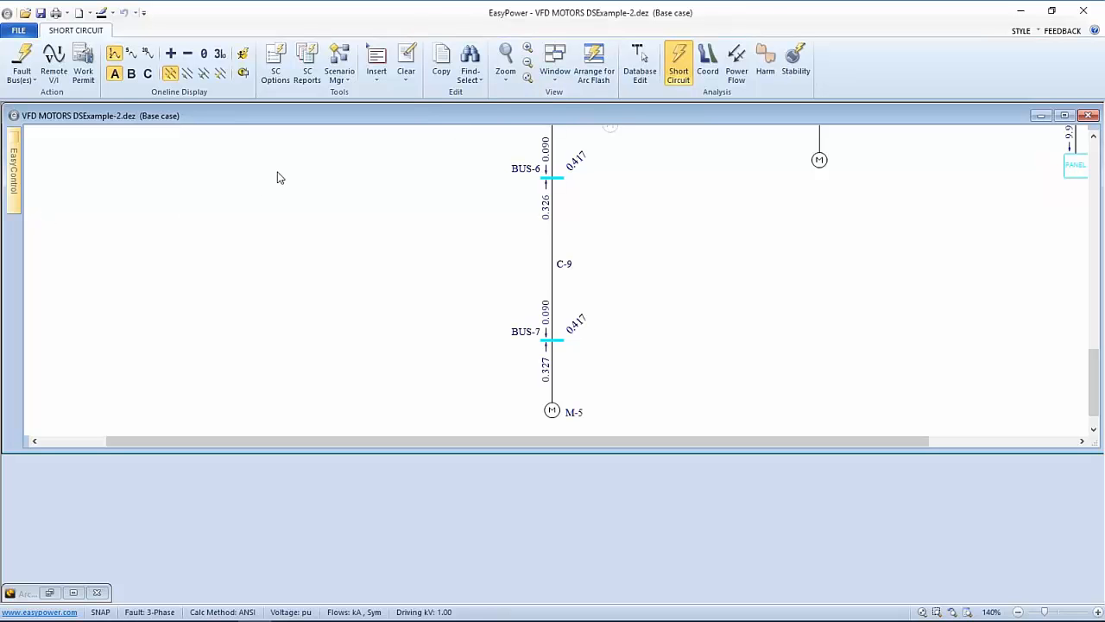
pyautogui.moveTo(277, 177); pyautogui.dragTo(302, 277)
pyautogui.scroll(1, 470, 179)
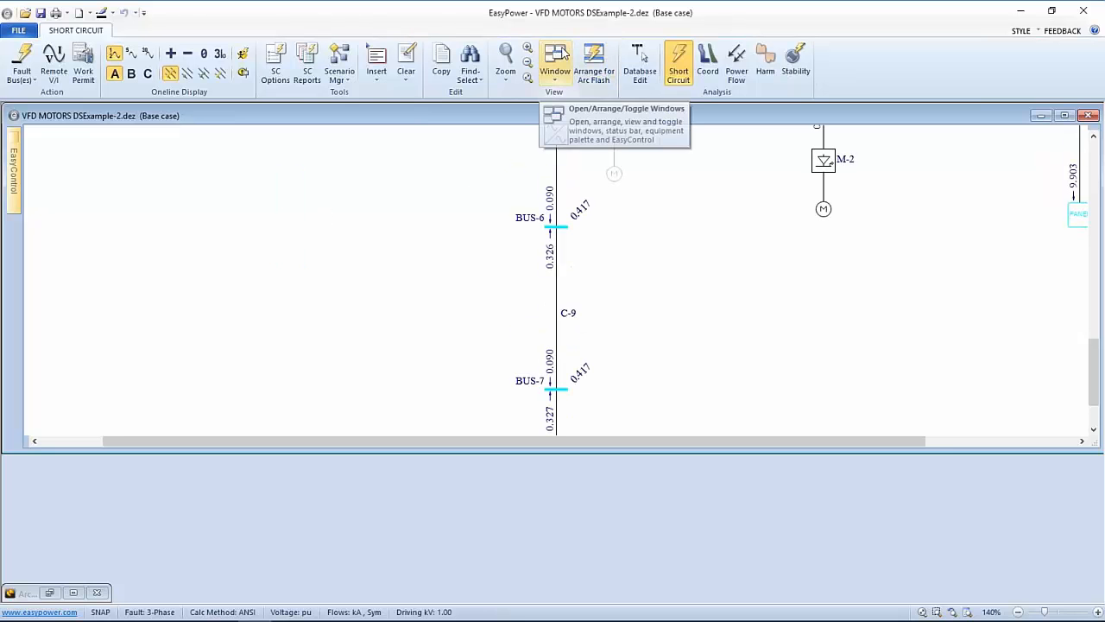
# - Return to database editing, saving the temporary changes to the database, and maximize the one-line diagram window
pyautogui.click(640, 60)
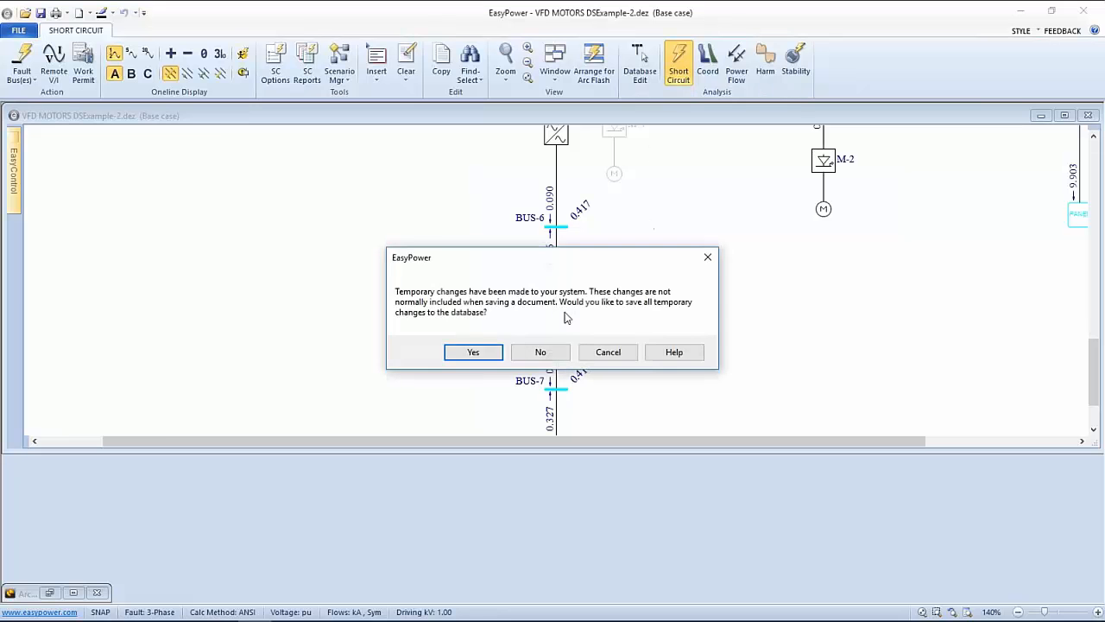
pyautogui.click(493, 351)
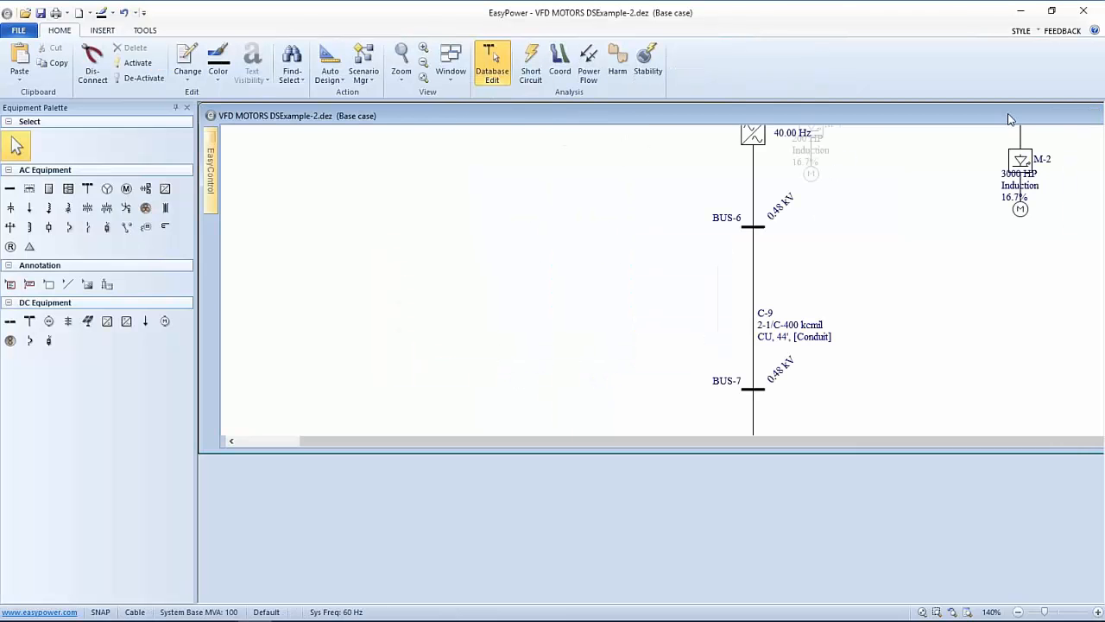
pyautogui.doubleClick(1012, 115)
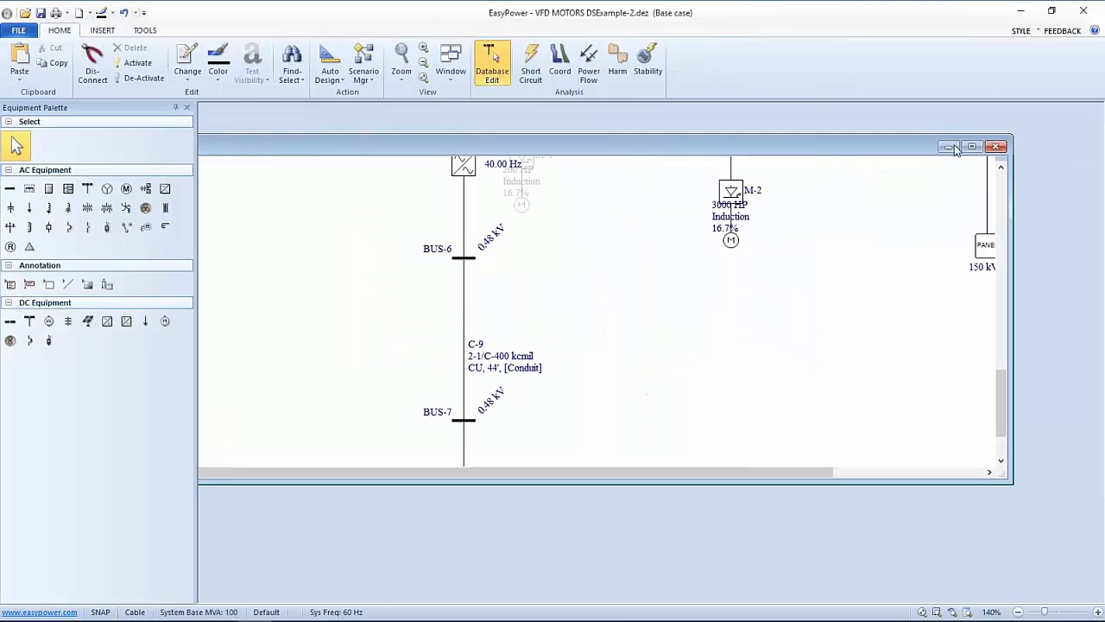
pyautogui.click(970, 147)
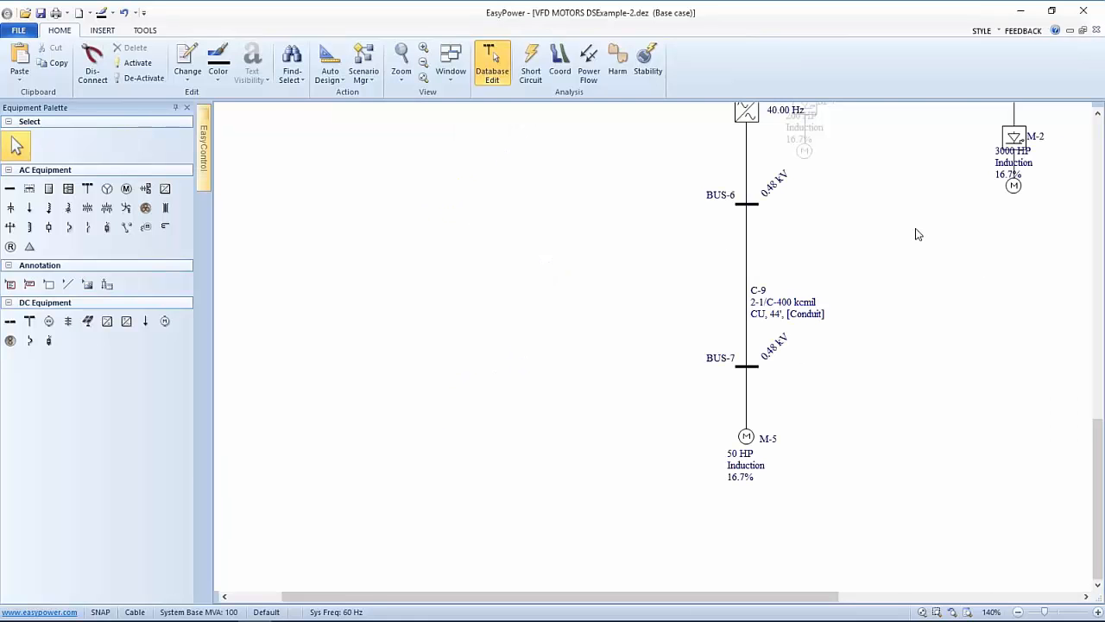
pyautogui.moveTo(917, 234); pyautogui.dragTo(774, 412)
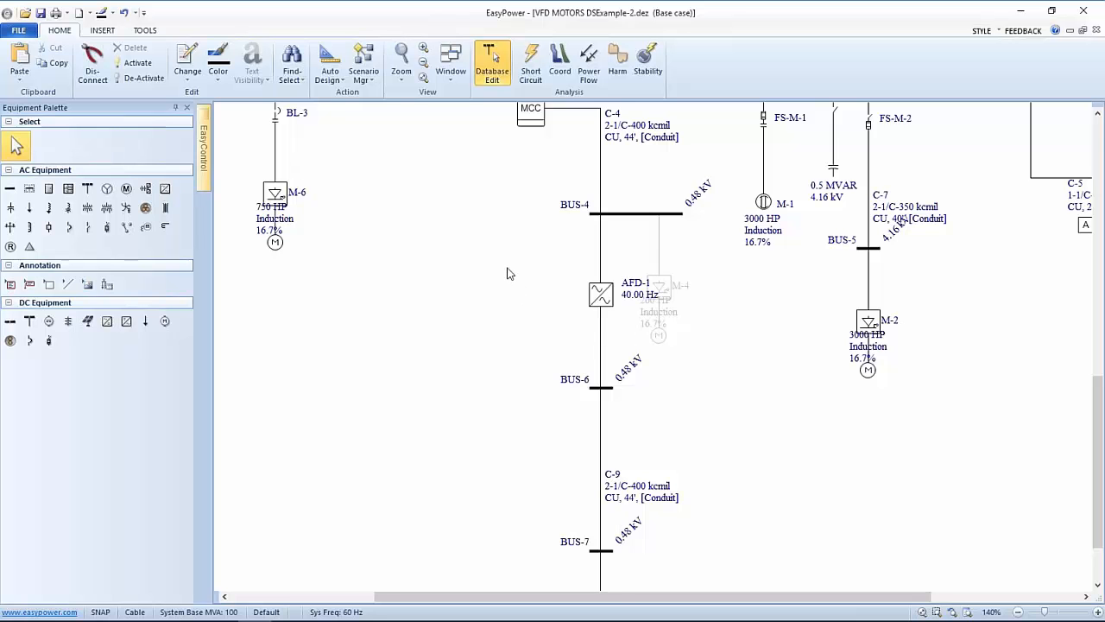
pyautogui.moveTo(507, 271); pyautogui.dragTo(476, 366)
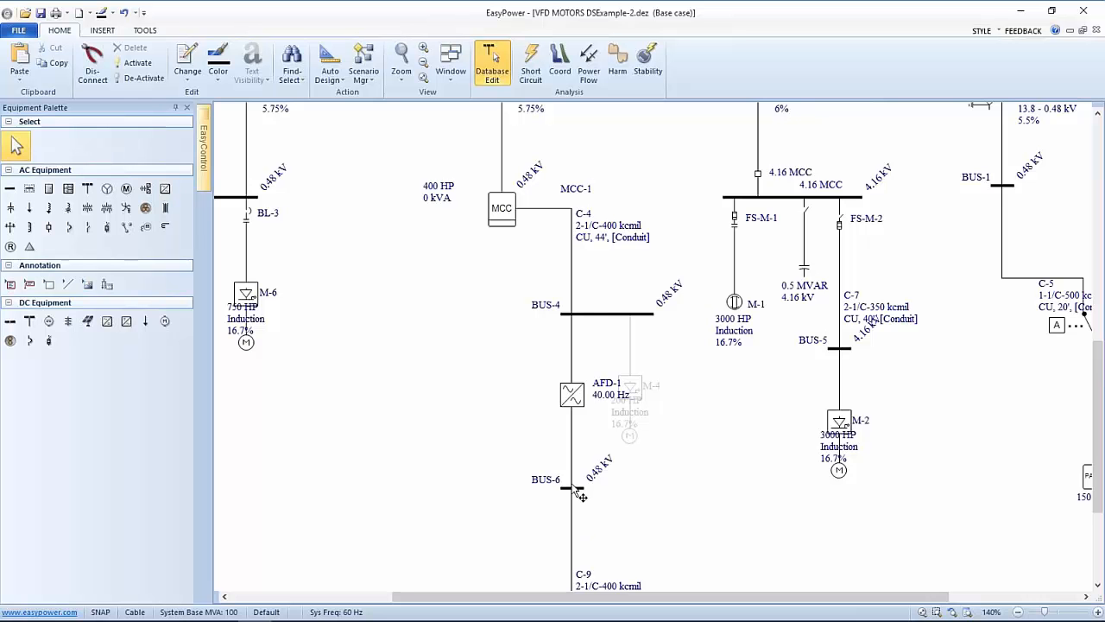
pyautogui.scroll(-3, 610, 499)
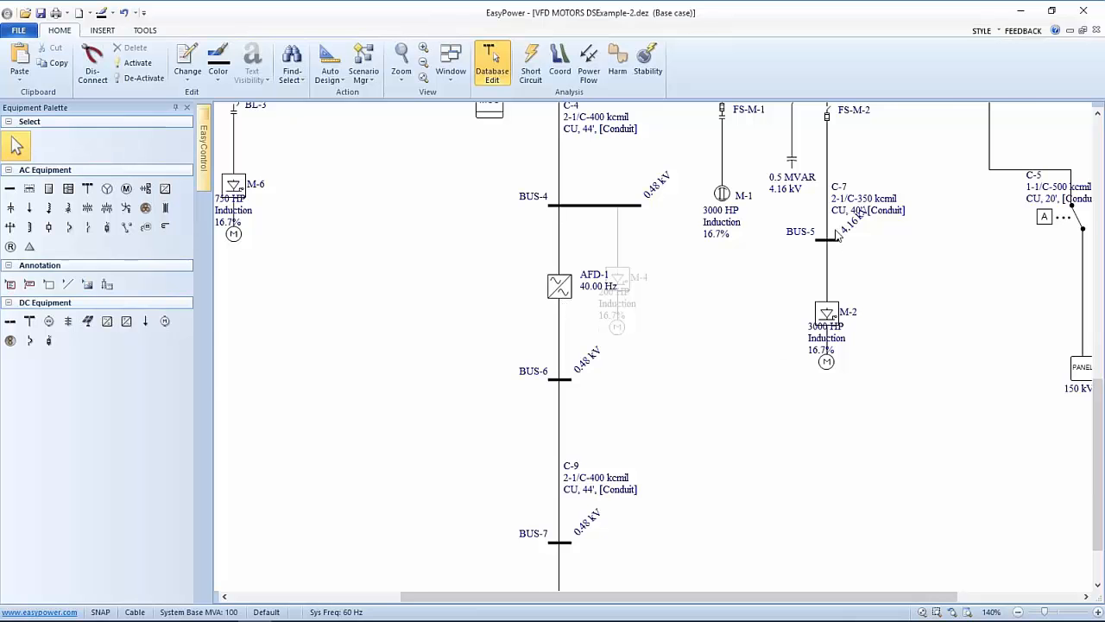
pyautogui.moveTo(794, 269); pyautogui.dragTo(770, 427)
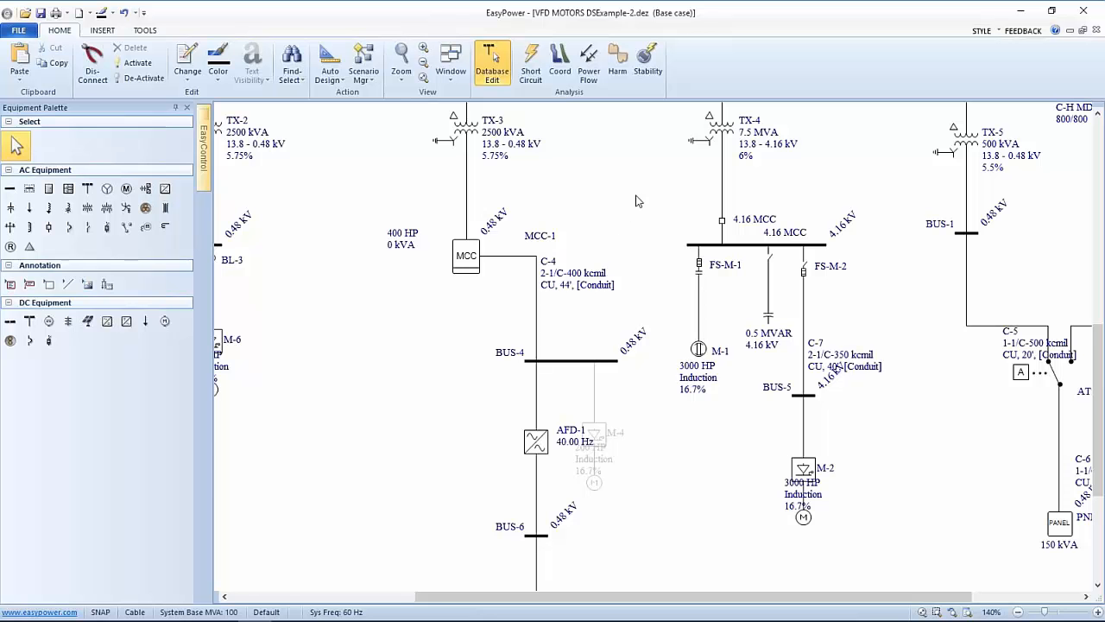
pyautogui.moveTo(635, 202); pyautogui.dragTo(590, 265)
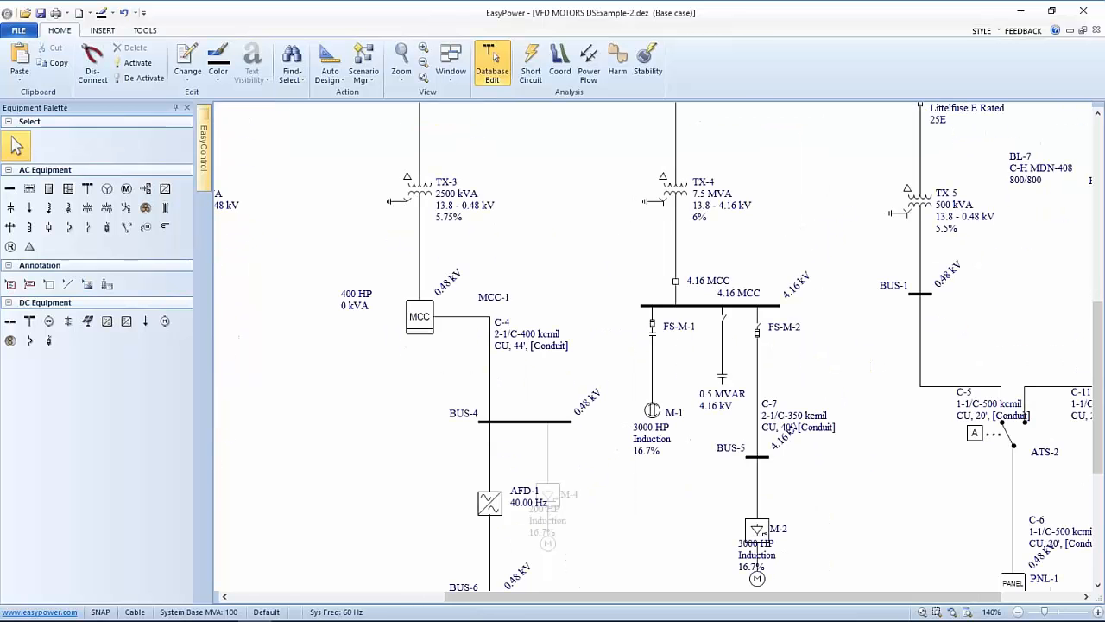